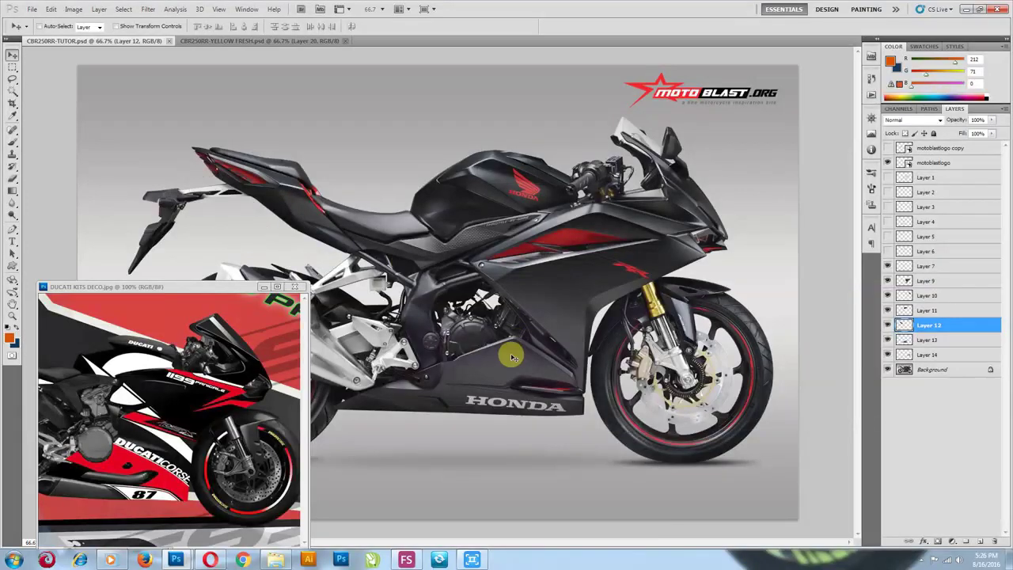
Arrange the floating DUCATI KITS DECO.jpg reference over the bike's rear wheel, showing the Ducati's front half at 100% zoom
left_click(685, 311)
left_click(670, 166)
left_click(315, 319)
left_click_drag(241, 288, 238, 246)
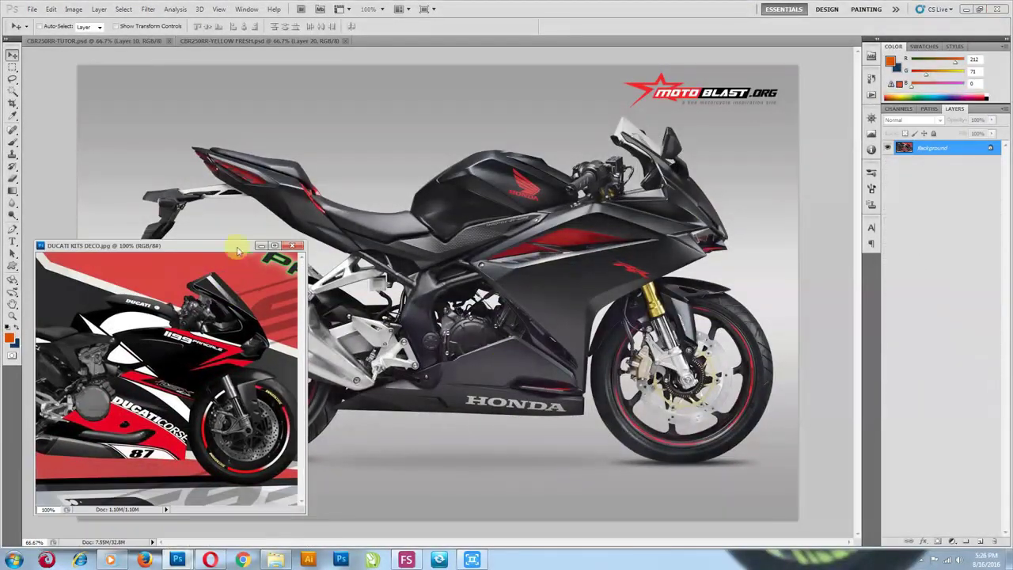
key("ctrl+minus")
left_click_drag(305, 284, 511, 285)
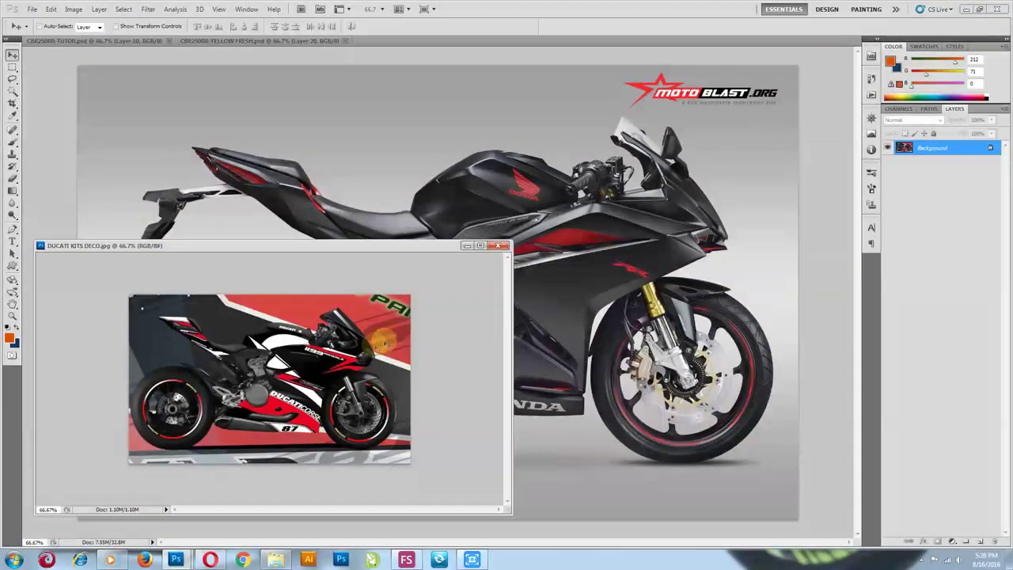
key("ctrl+plus")
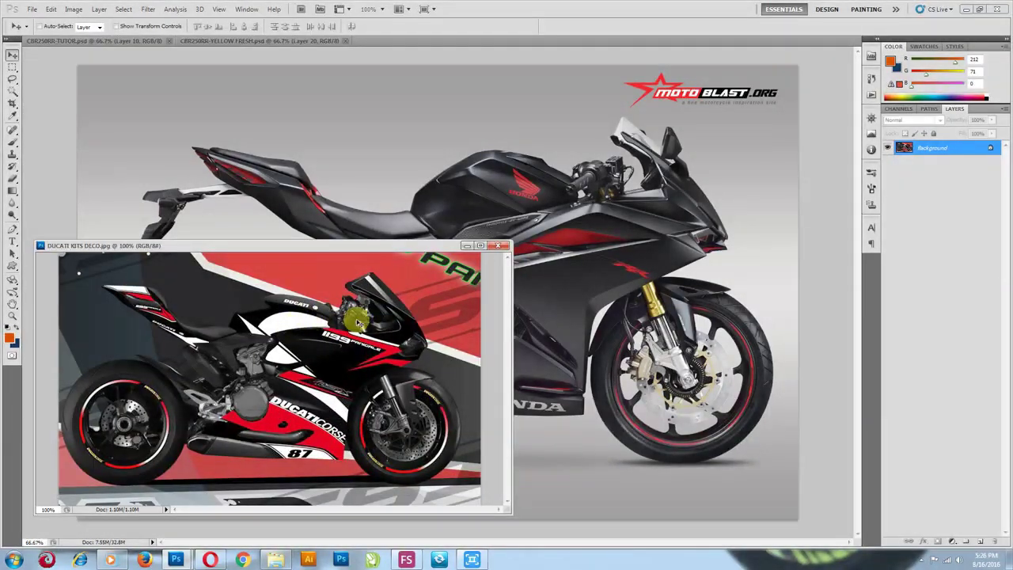
key("ctrl+minus")
key("ctrl+plus")
left_click_drag(512, 240, 288, 257)
left_click_drag(271, 292, 72, 343)
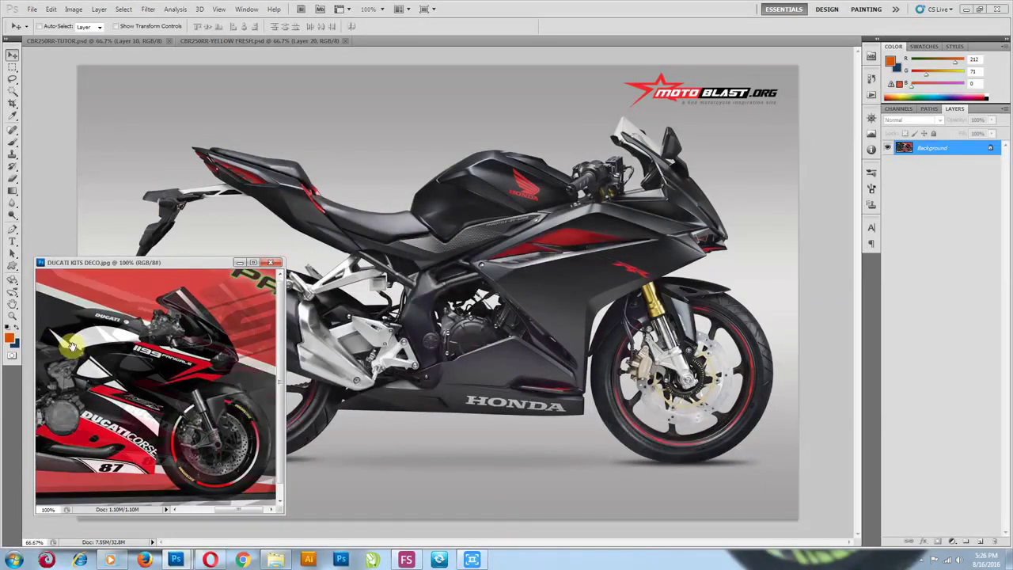
In CBR250RR-TUTOR.psd, outline the red RR decal on fairing Layer 9 with a Pen path and convert it to a selection
left_click(484, 219)
left_click(645, 266, "ctrl")
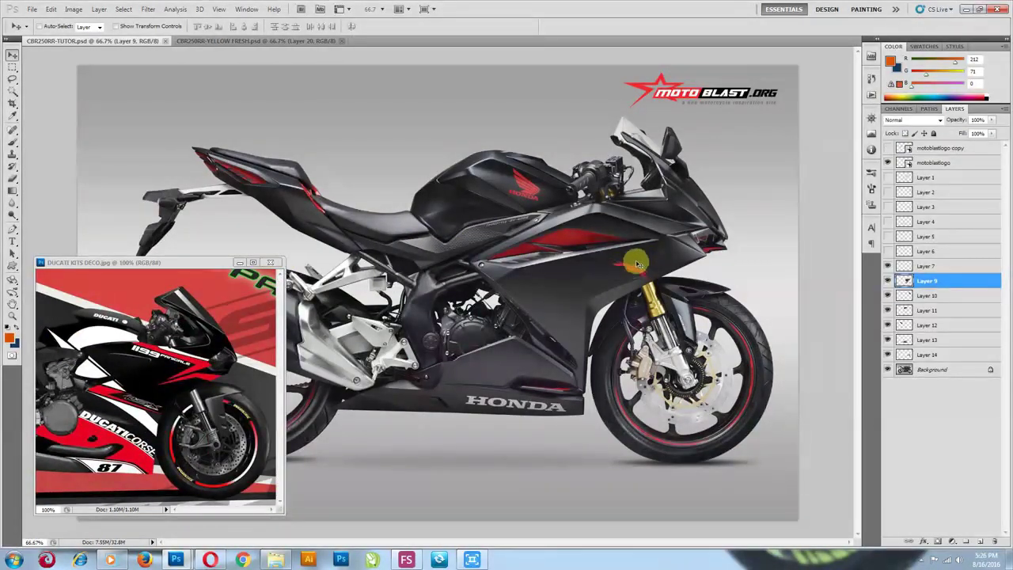
left_click(13, 231)
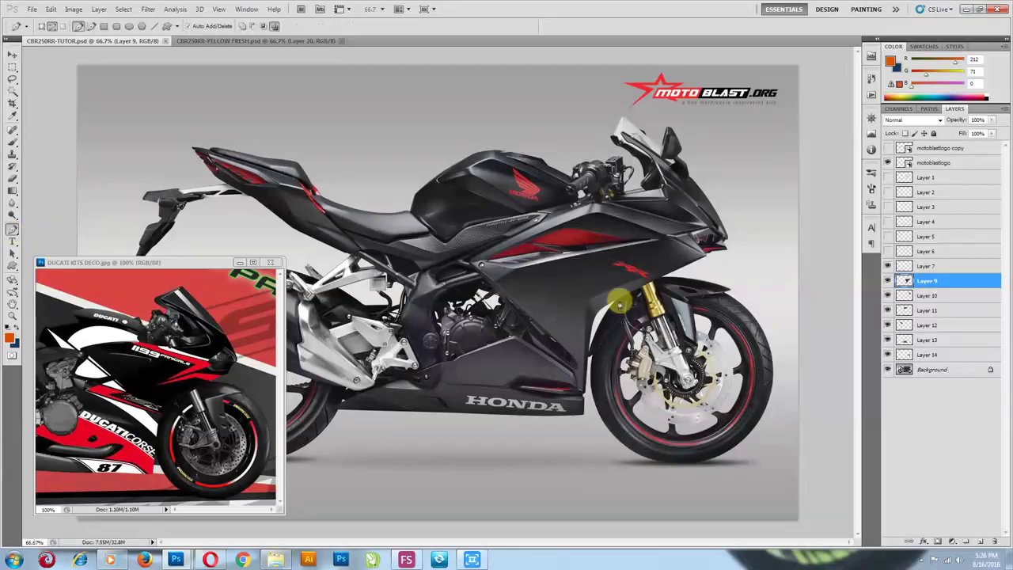
key("ctrl+plus")
key("ctrl+plus")
left_click_drag(715, 287, 332, 258)
left_click_drag(534, 181, 514, 213)
left_click(467, 173)
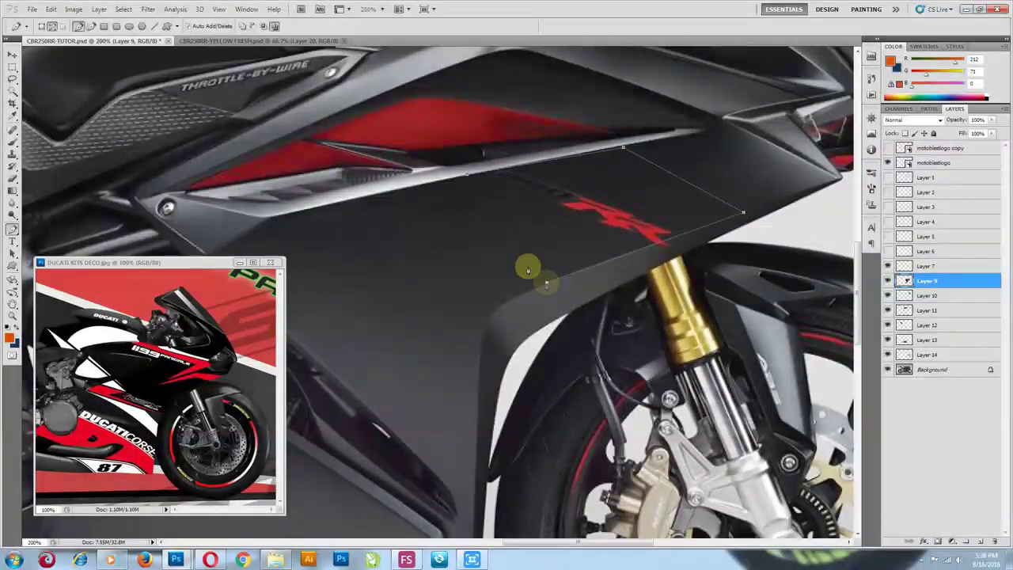
right_click(445, 236)
left_click(486, 268)
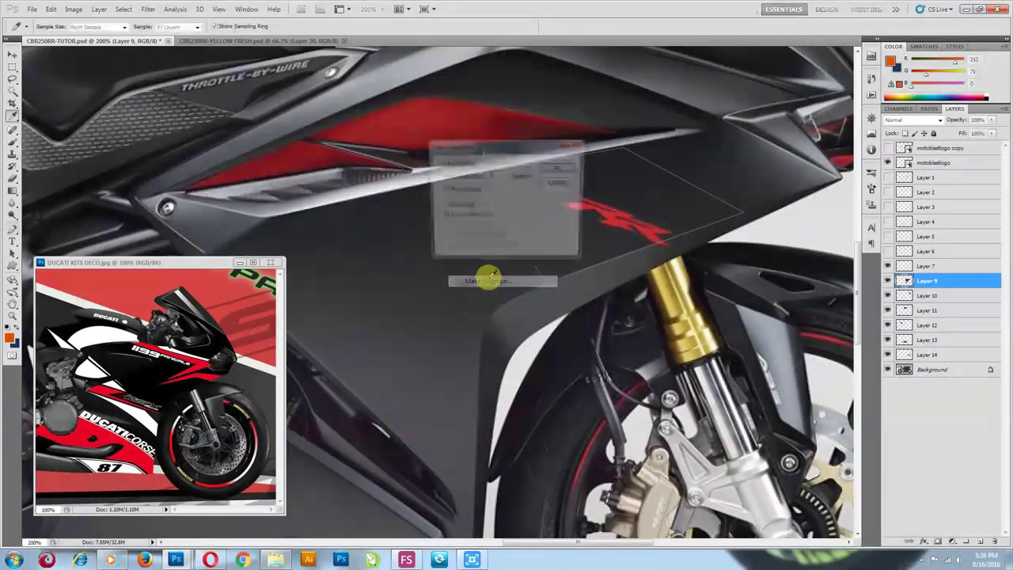
left_click(560, 169)
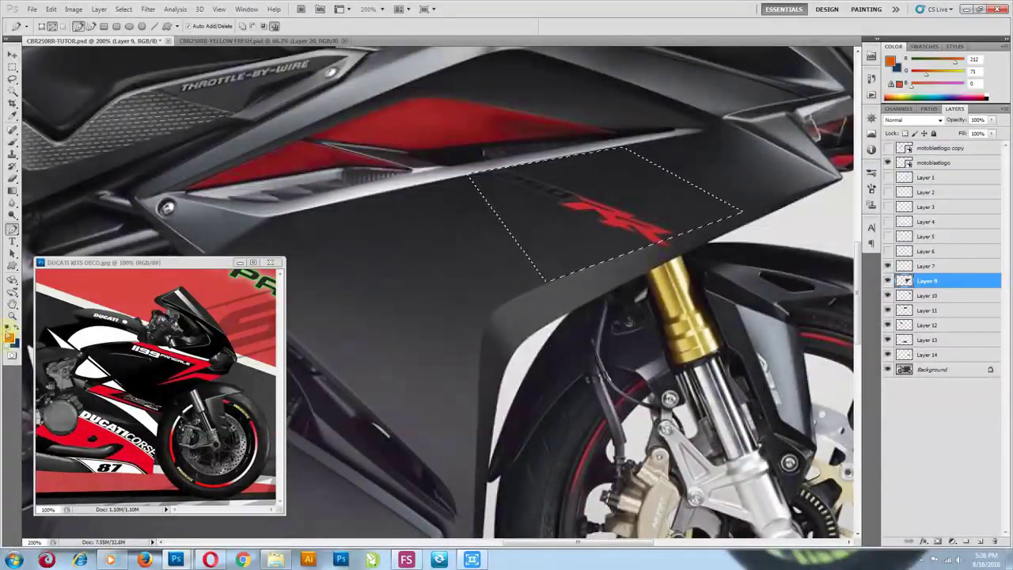
Paint over the RR decal within the selection using sampled dark grey #1b1b1d, raising the Brush opacity to 76%
left_click(9, 338)
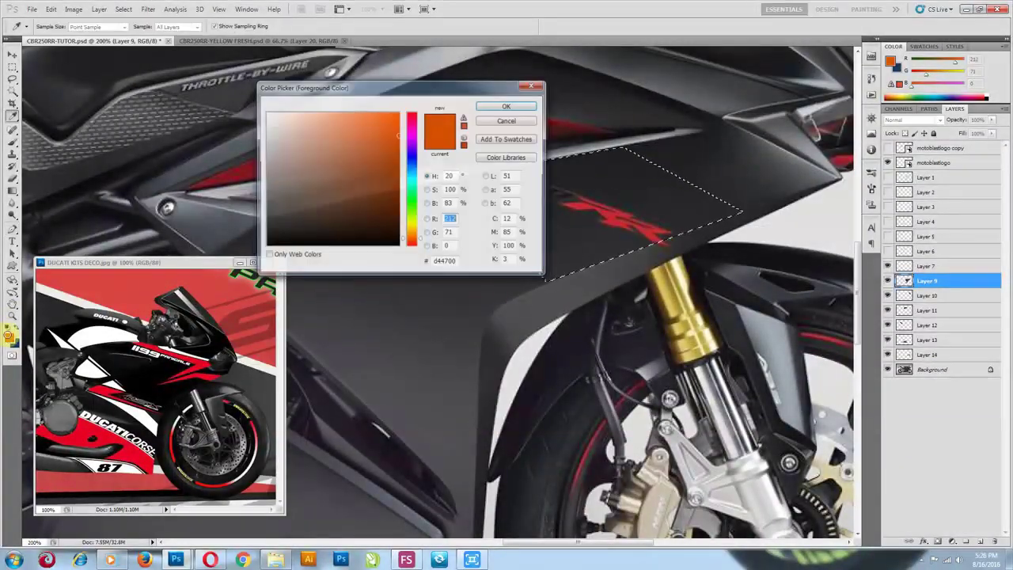
left_click(629, 184)
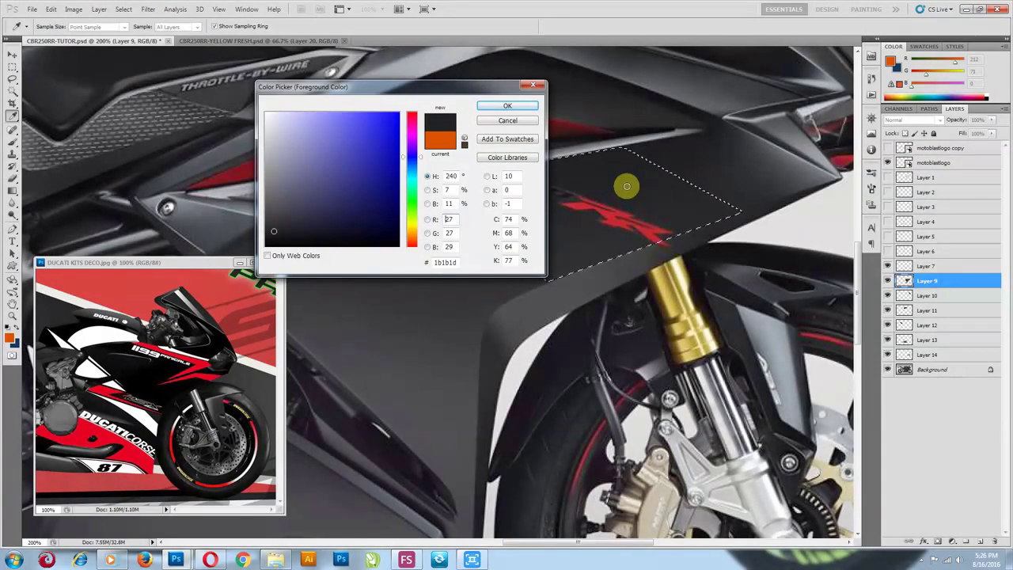
left_click(511, 109)
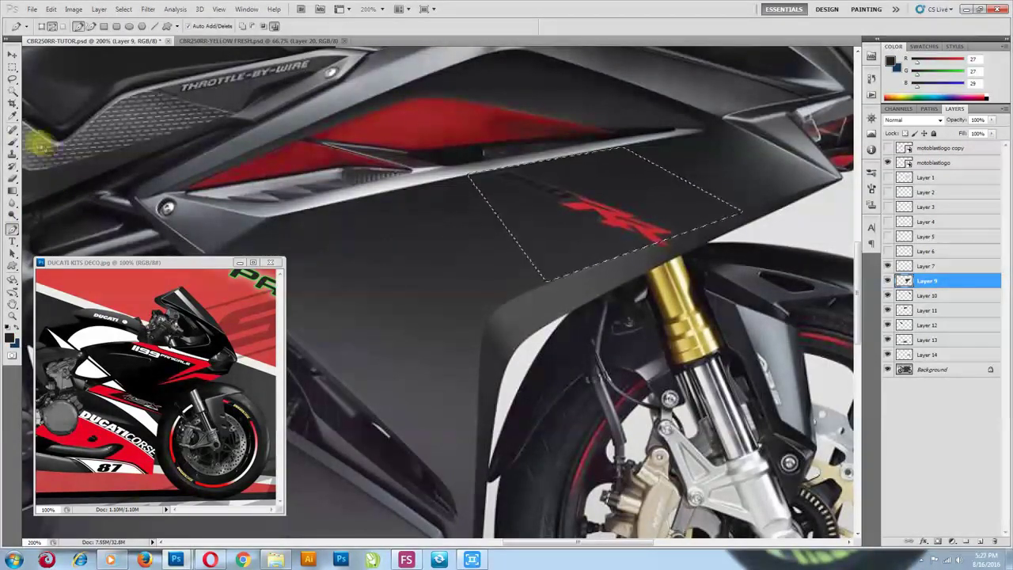
left_click(12, 142)
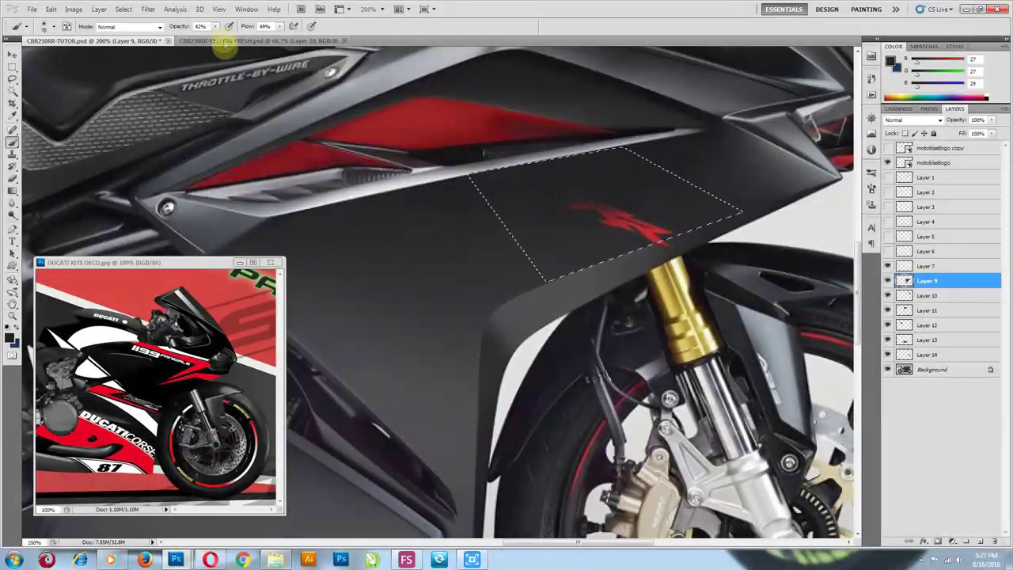
left_click_drag(223, 40, 235, 39)
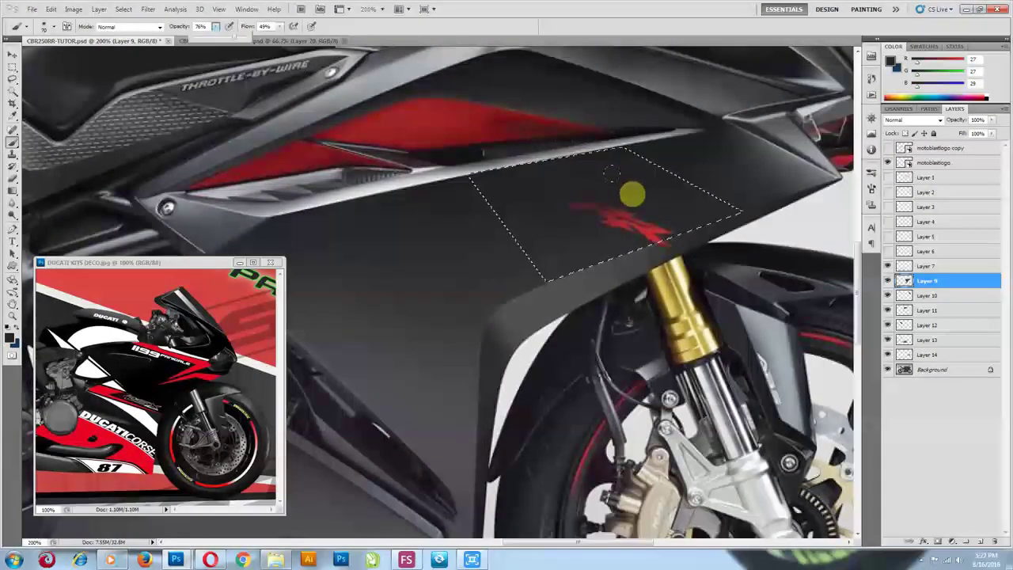
left_click(582, 206)
left_click(583, 208)
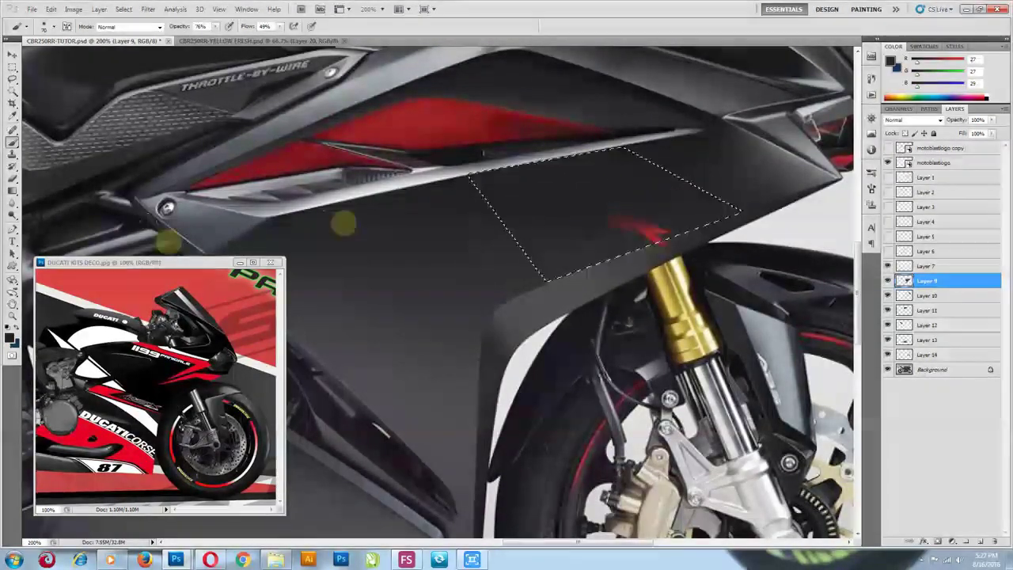
Sample the lighter fairing grey #242426, paint out the rest of the RR decal inside the selection, and deselect
left_click(10, 338)
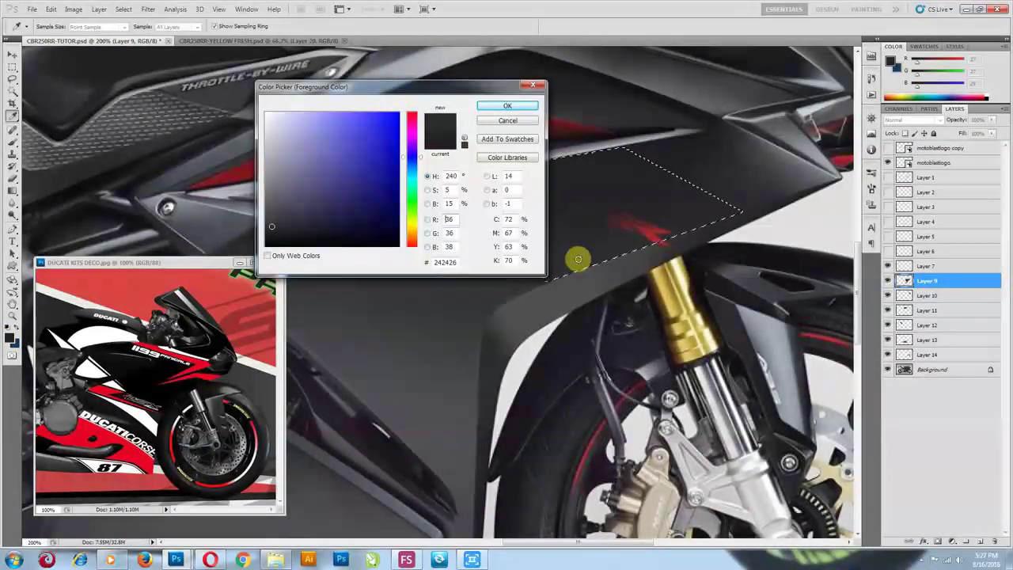
left_click(507, 105)
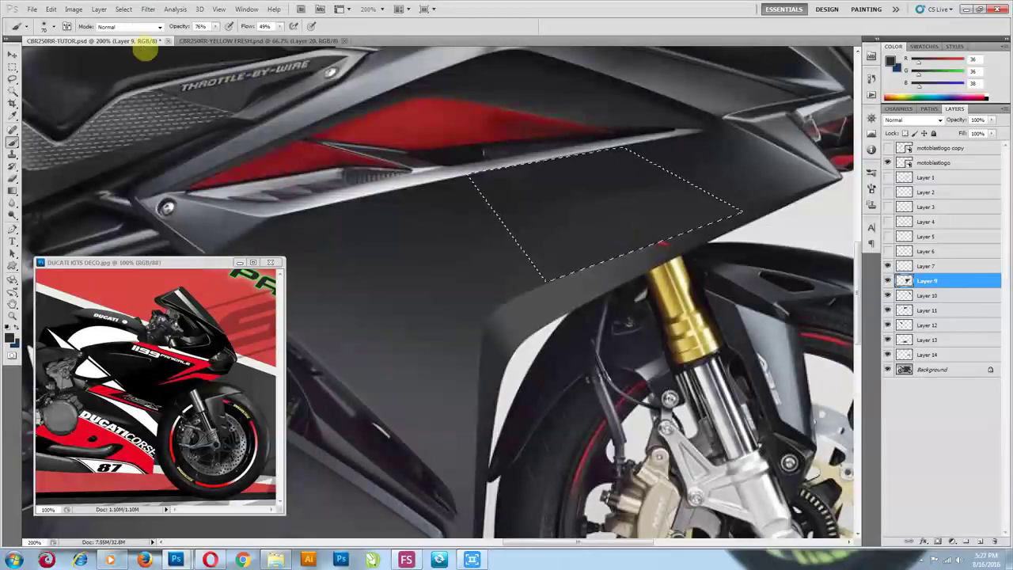
left_click(123, 9)
left_click(130, 30)
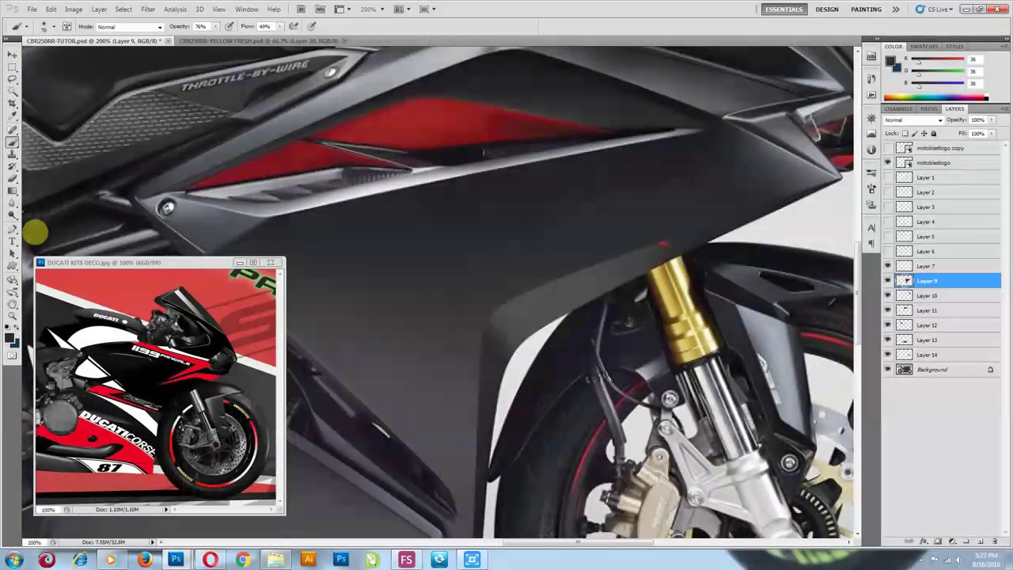
Outline the leftover red decal tip on the fairing's lower edge above the gold fork with a Pen path and make it a selection
left_click(12, 229)
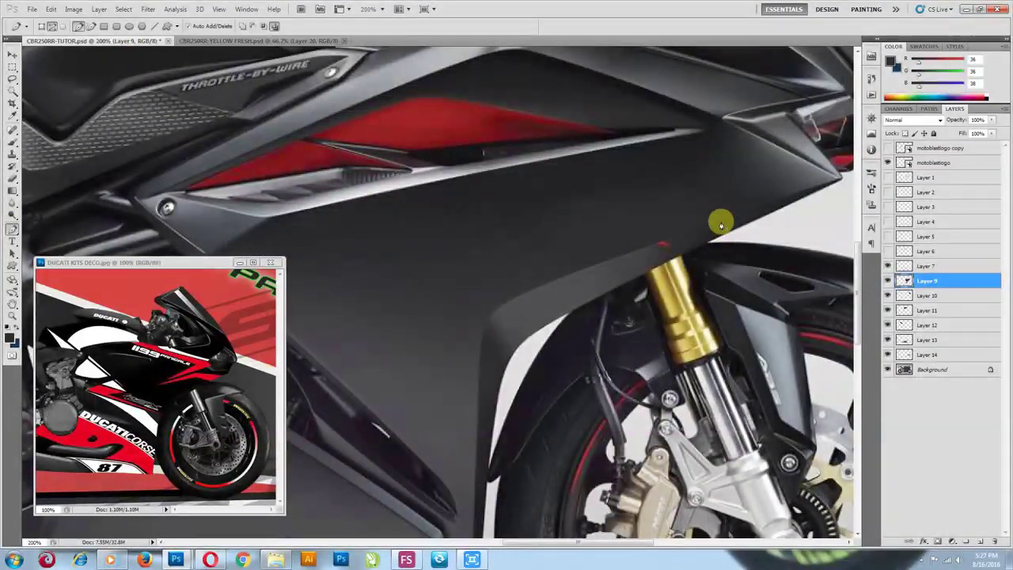
left_click(631, 279)
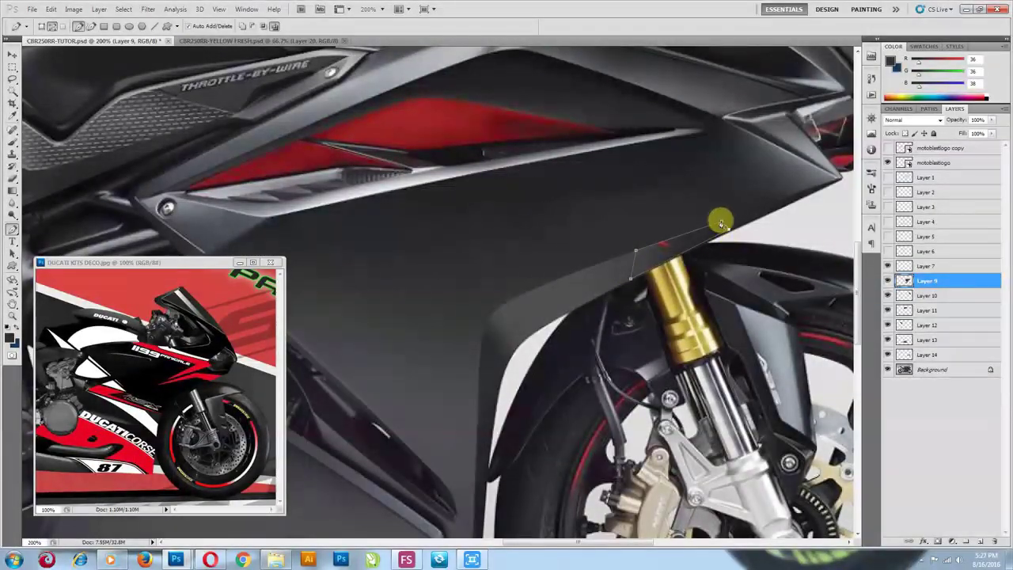
right_click(677, 203)
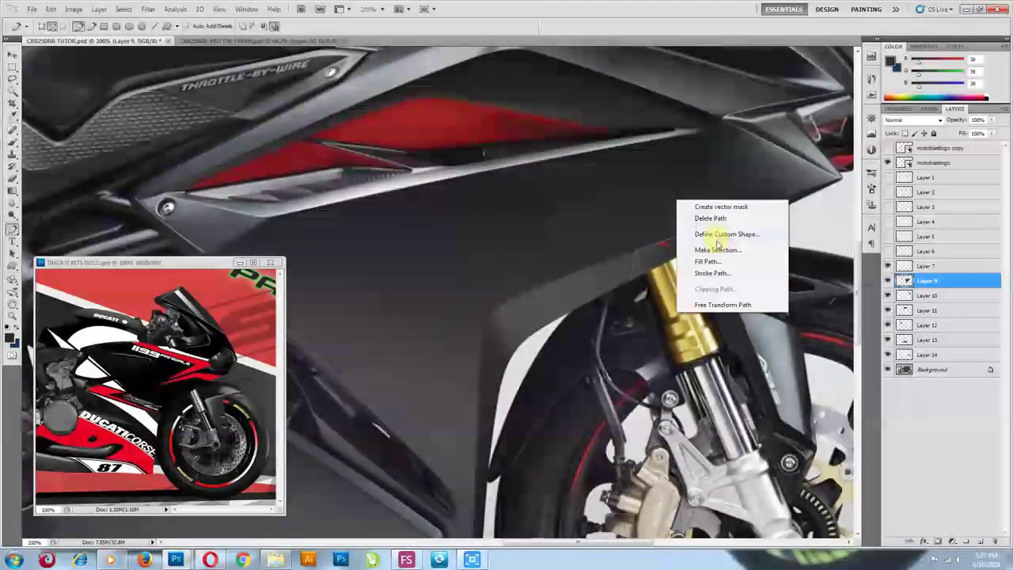
left_click(712, 242)
left_click(565, 167)
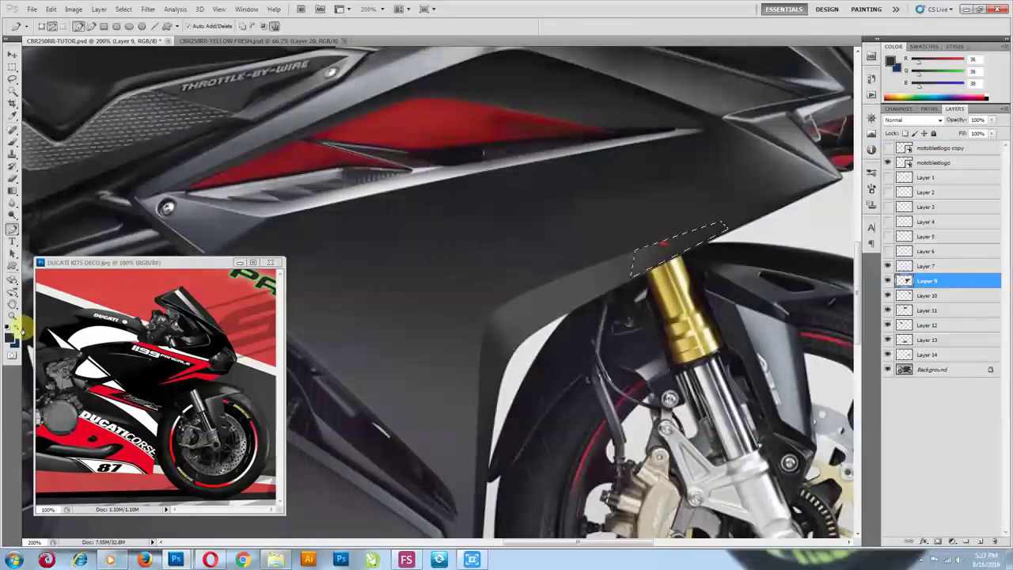
Brush over the leftover red decal tip with dark grey sampled from the fairing edge, then clear the selection
left_click(11, 336)
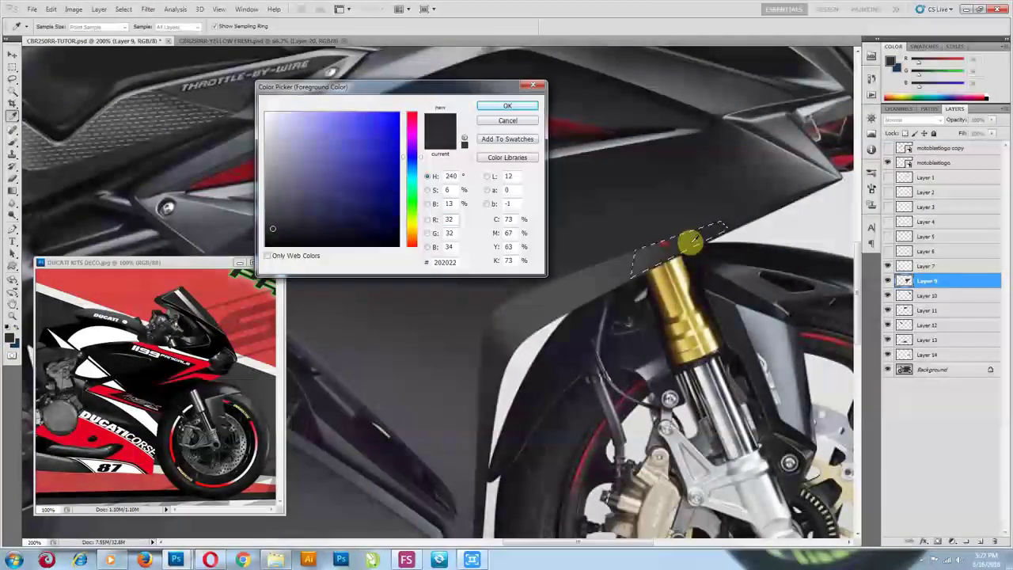
left_click(514, 105)
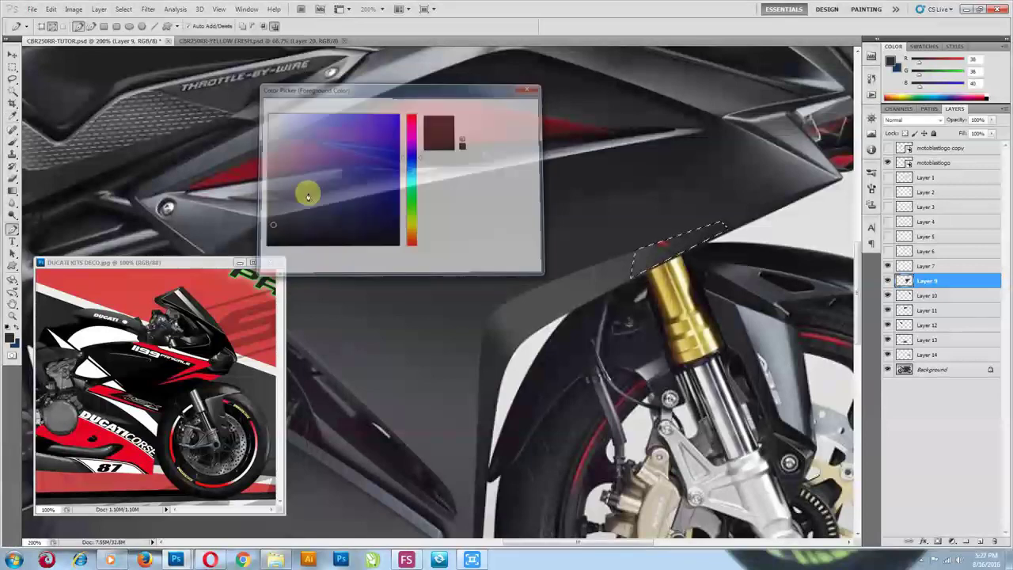
left_click(13, 143)
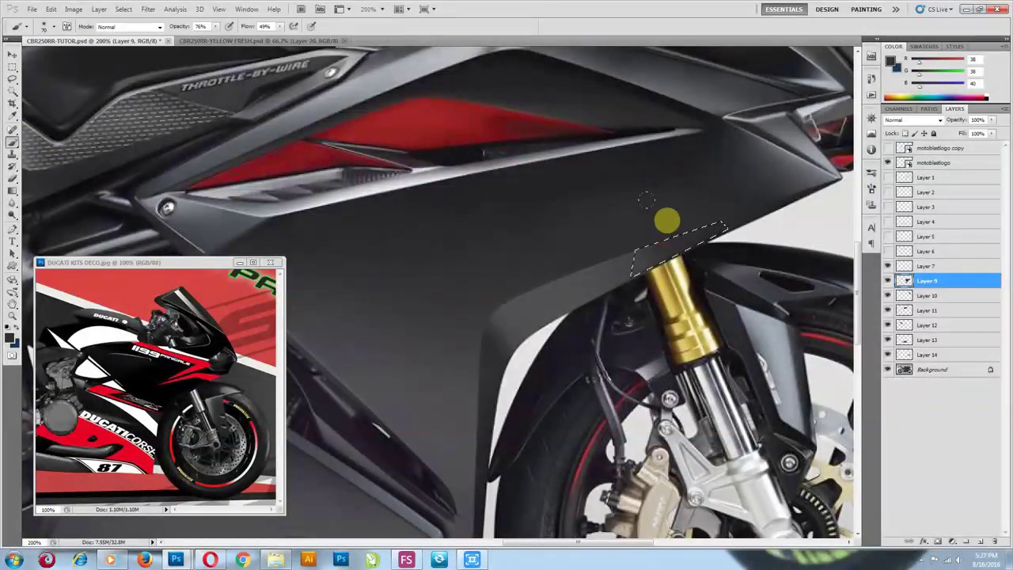
left_click(123, 8)
left_click(143, 35)
On Layer 13, outline the HONDA lettering on the belly fairing with a Pen path and convert it to a selection
left_click(13, 55)
left_click_drag(348, 320, 503, 183)
left_click_drag(467, 353, 579, 231)
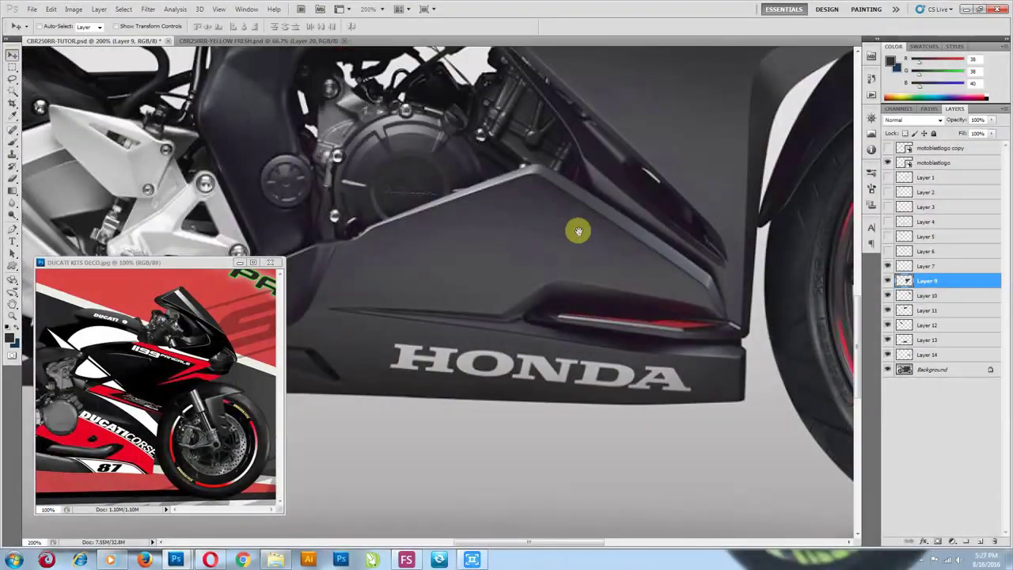
left_click(459, 268, "ctrl")
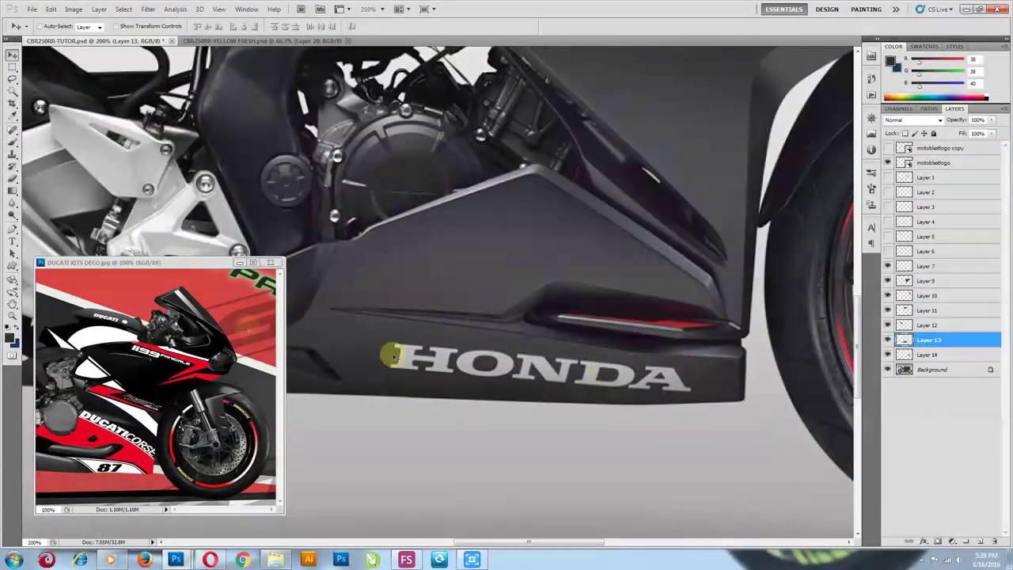
left_click(12, 230)
left_click(375, 324)
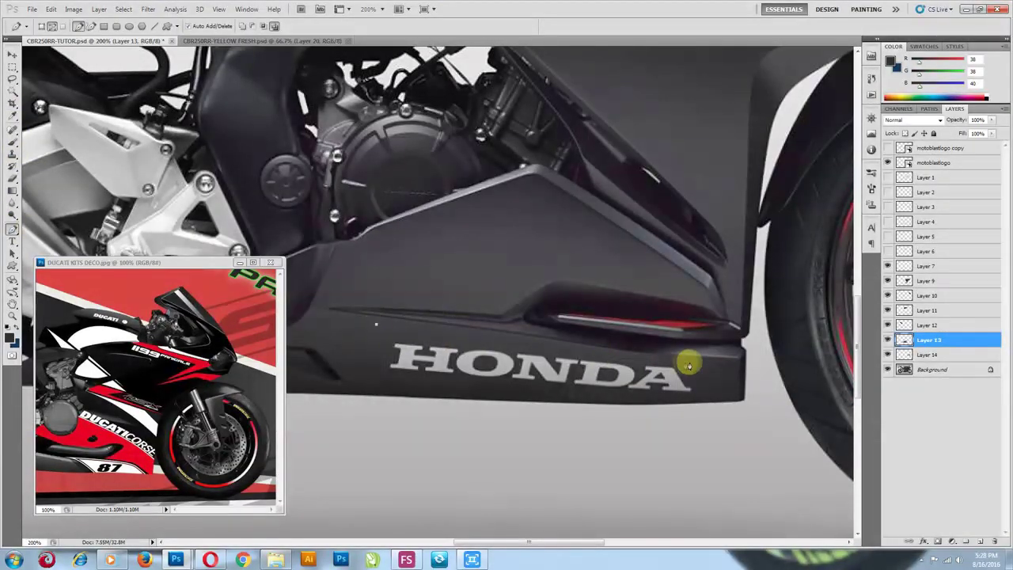
left_click(363, 378)
left_click(374, 323)
right_click(374, 321)
left_click(388, 327)
left_click(570, 165)
Paint over the HONDA lettering on the belly fairing with the sampled grey #353336
left_click(10, 338)
left_click(383, 339)
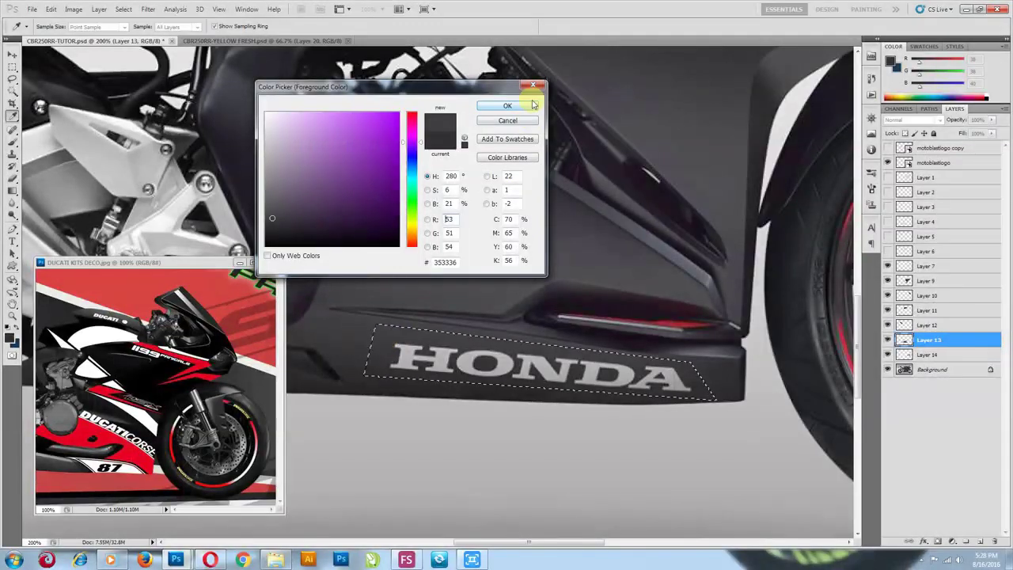
left_click(524, 103)
left_click(12, 142)
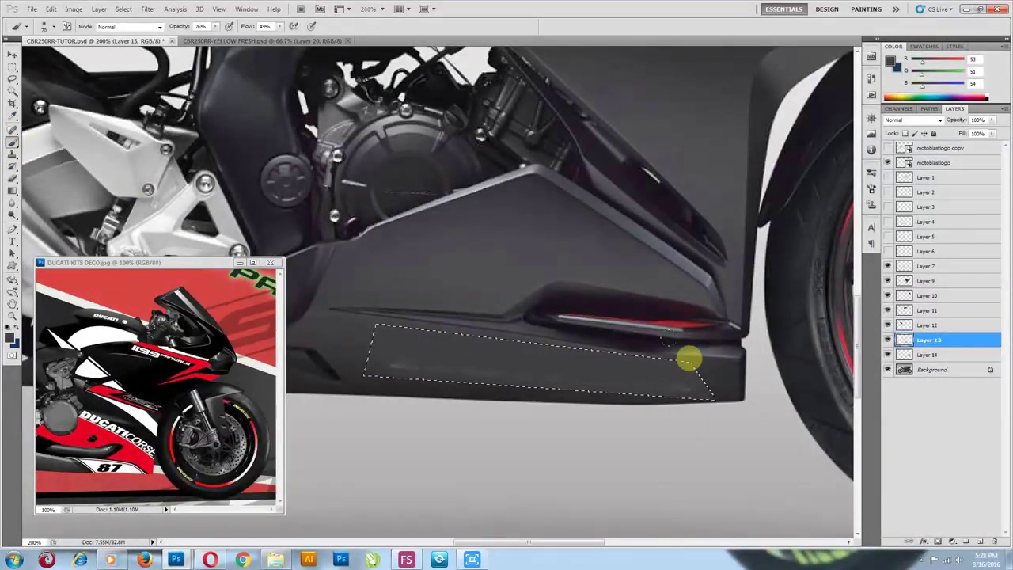
Blend the lower part of the painted belly fairing area with sampled darker grey #2a282a and deselect
left_click(10, 338)
left_click(380, 375)
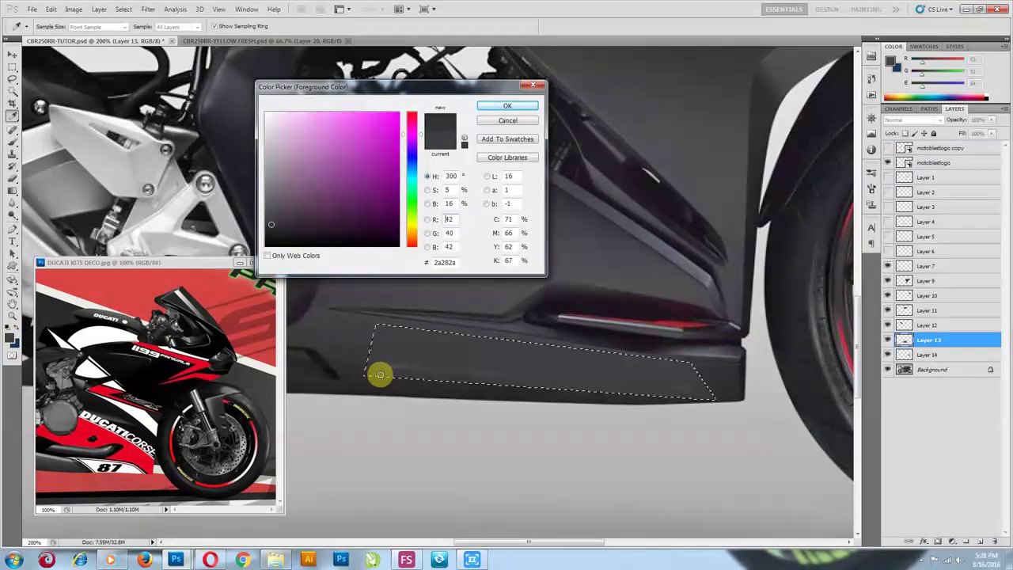
left_click(503, 107)
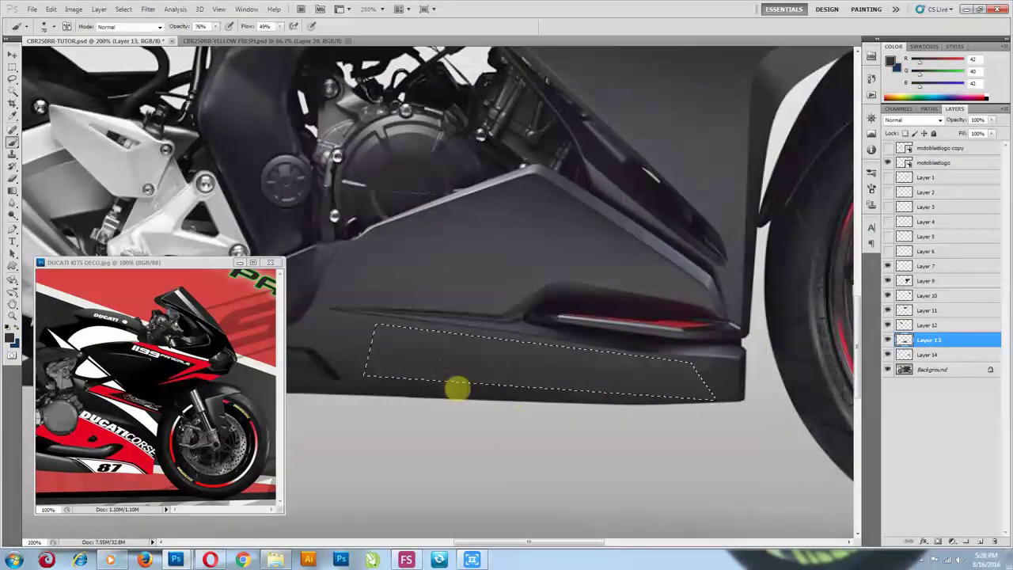
left_click(123, 9)
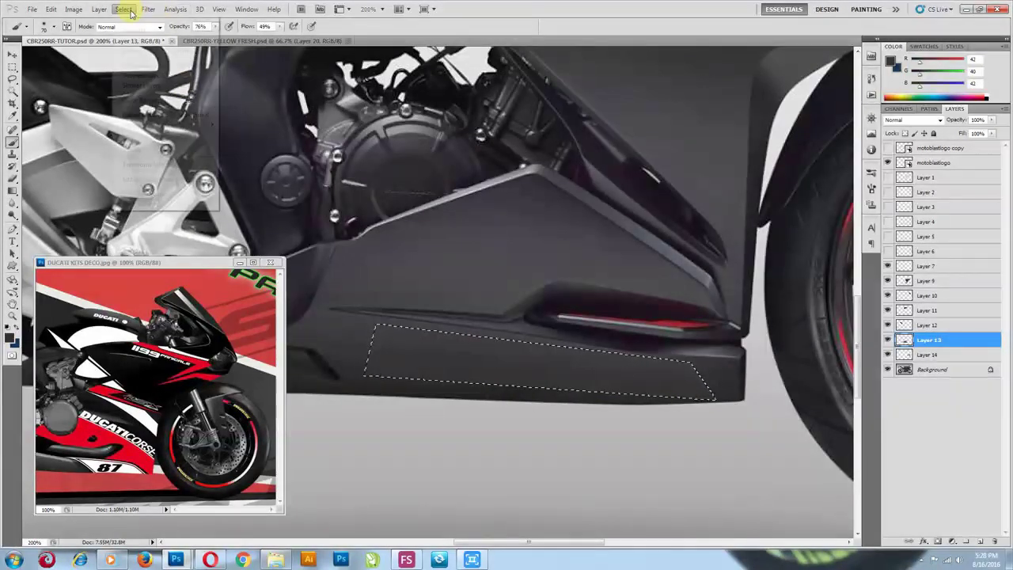
left_click(130, 31)
Examine the Ducati reference's tank and fairing stripes alongside the side view of the Honda
left_click(12, 57)
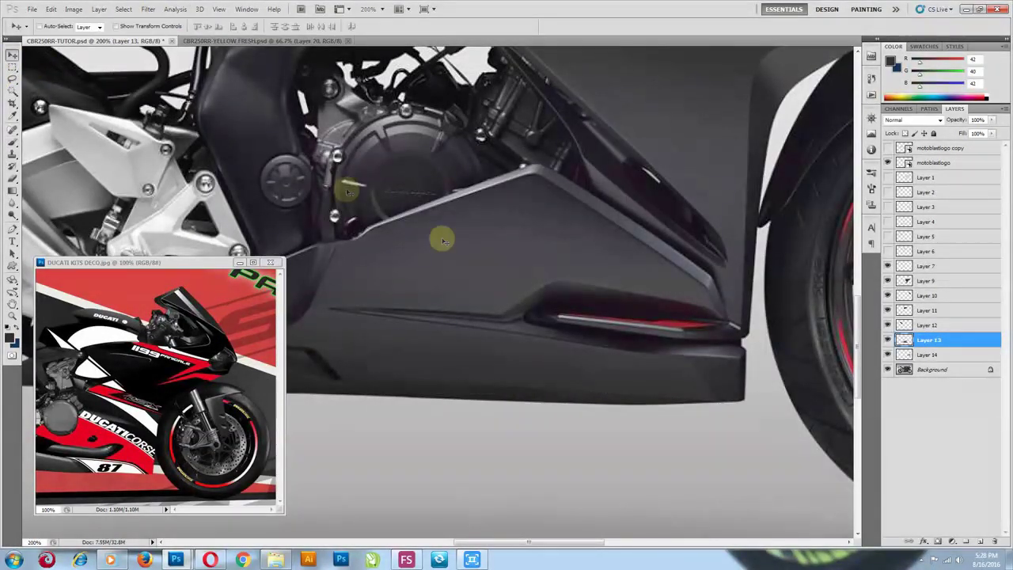
key("ctrl+minus")
key("h")
left_click_drag(389, 145, 361, 249)
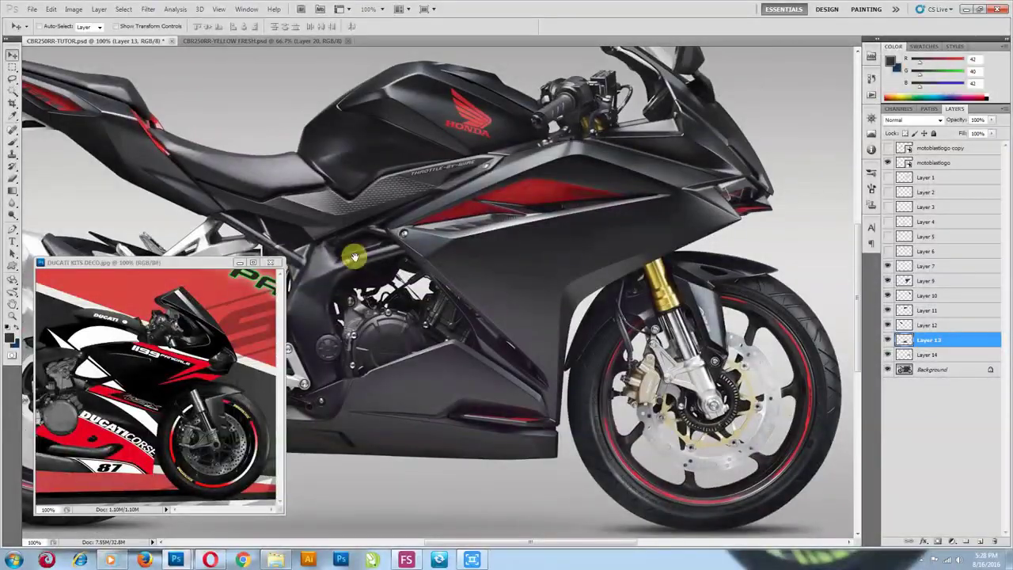
left_click(104, 362)
key("space")
left_click_drag(94, 336, 182, 371)
key("ctrl+plus")
key("space")
key("ctrl+minus")
On the fuel tank's Layer 11, draw Pen paths for the stripes running from the tank across to the side fairing, following the Ducati reference
left_click(395, 151)
left_click(384, 150, "ctrl")
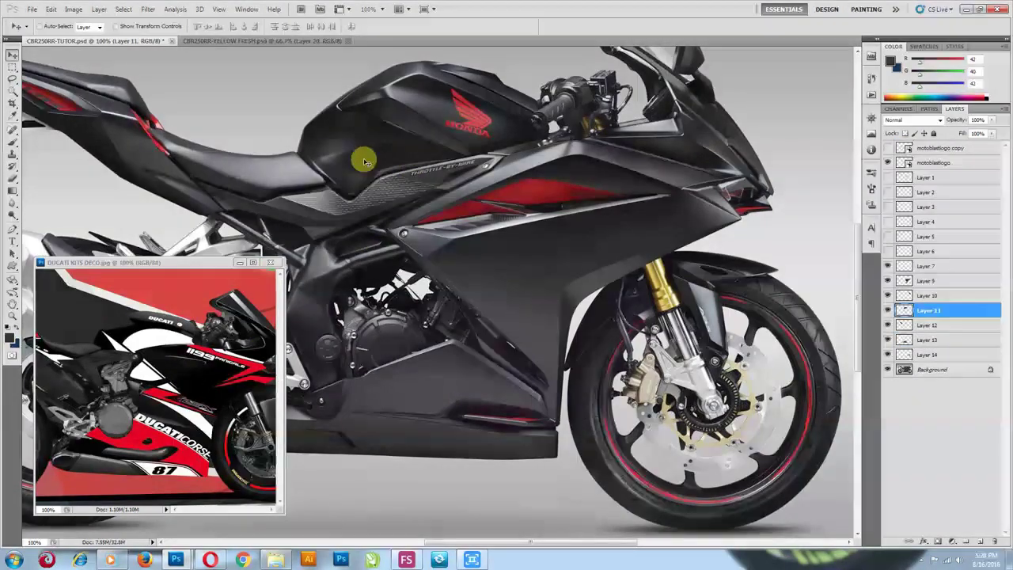
left_click(12, 229)
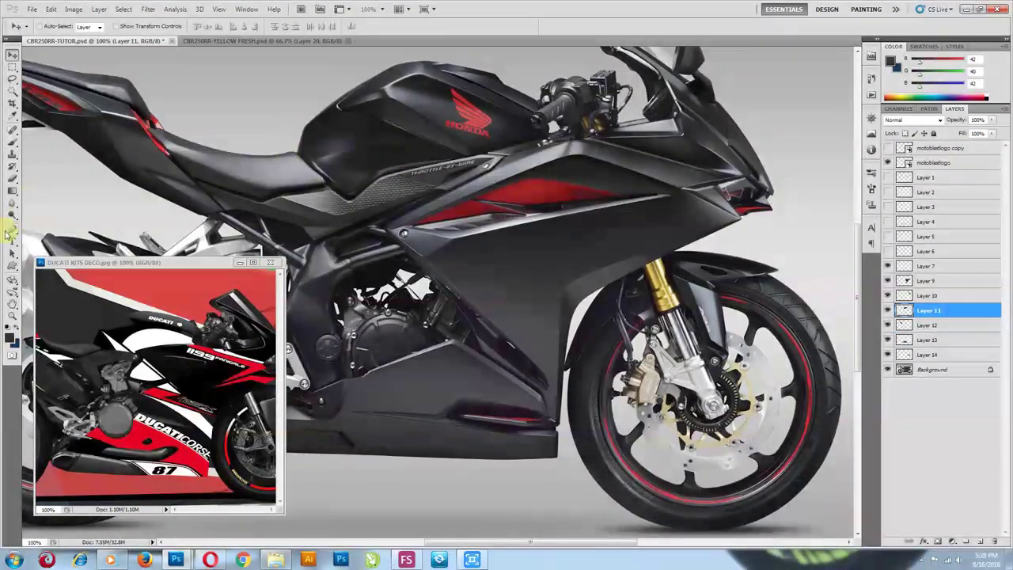
left_click(308, 132)
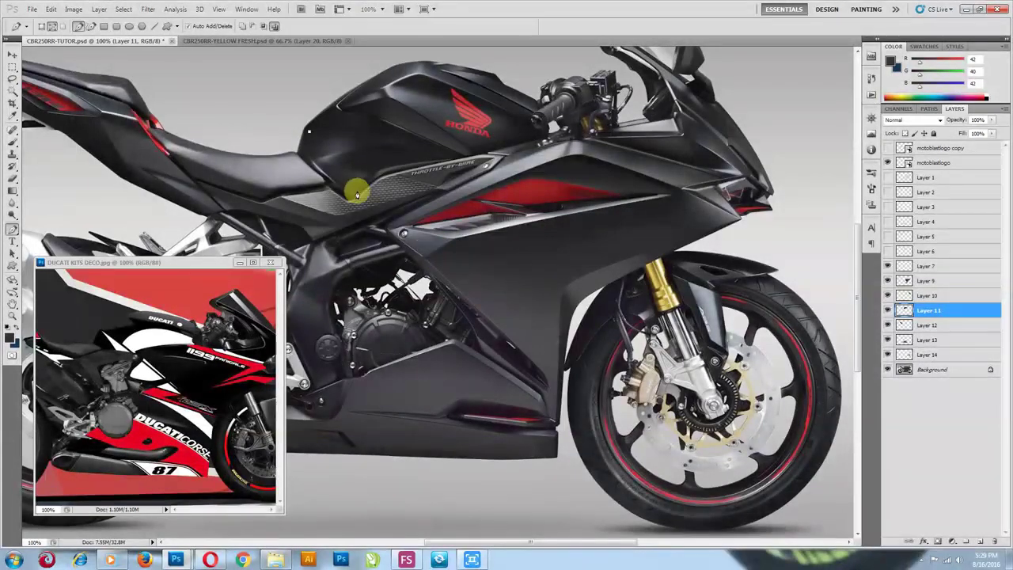
left_click(375, 206)
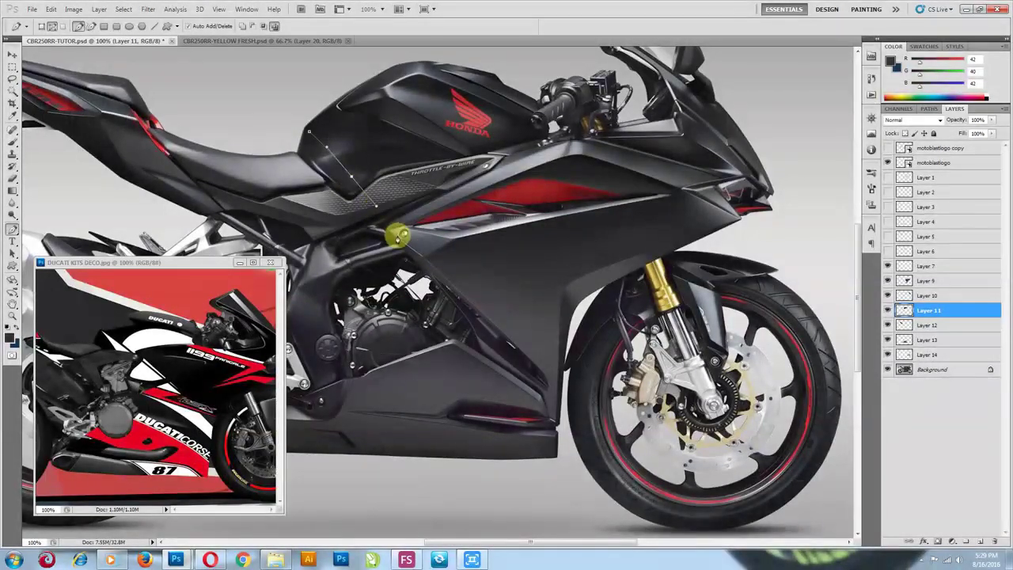
left_click(387, 232)
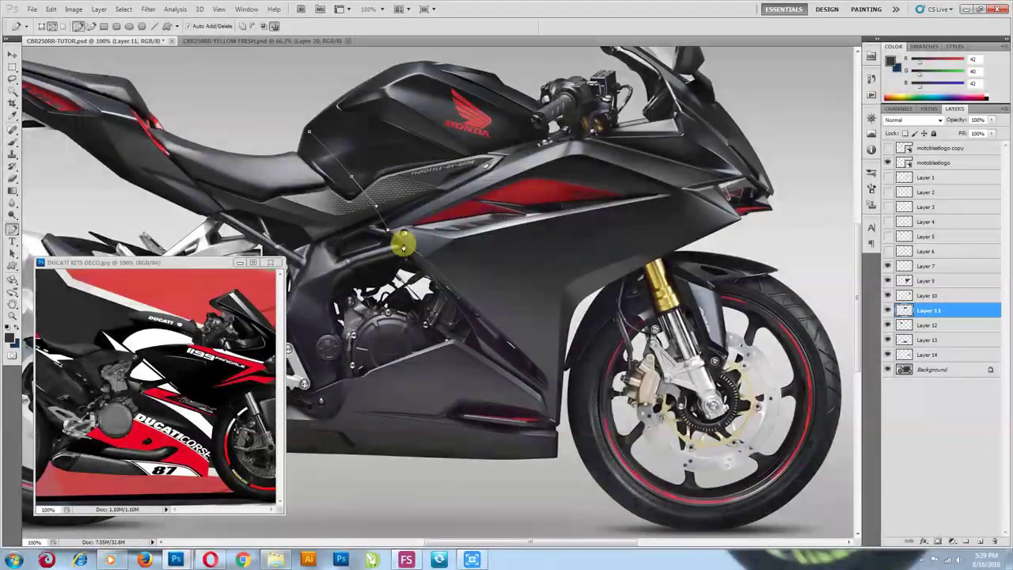
left_click(519, 271)
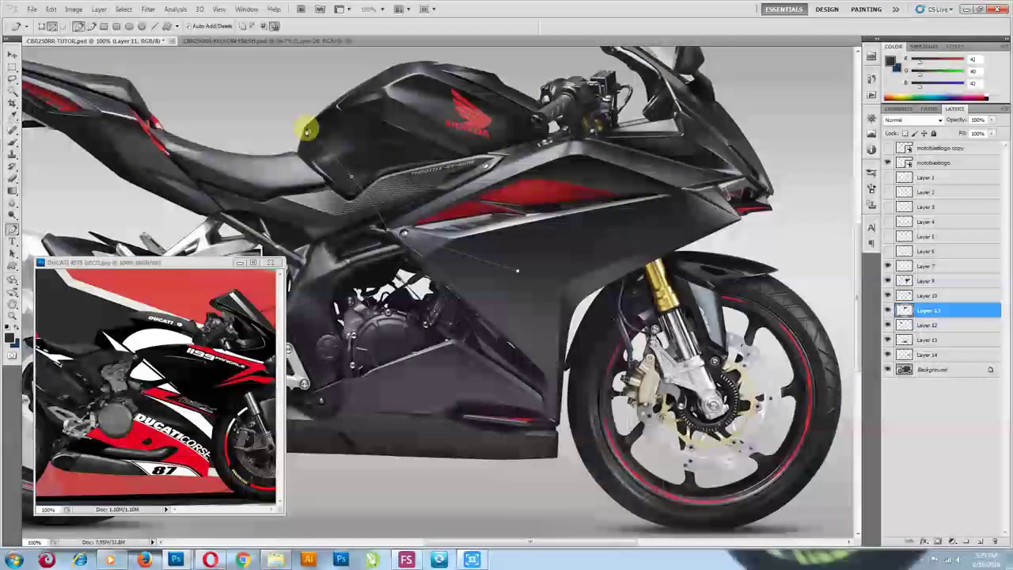
left_click(309, 133)
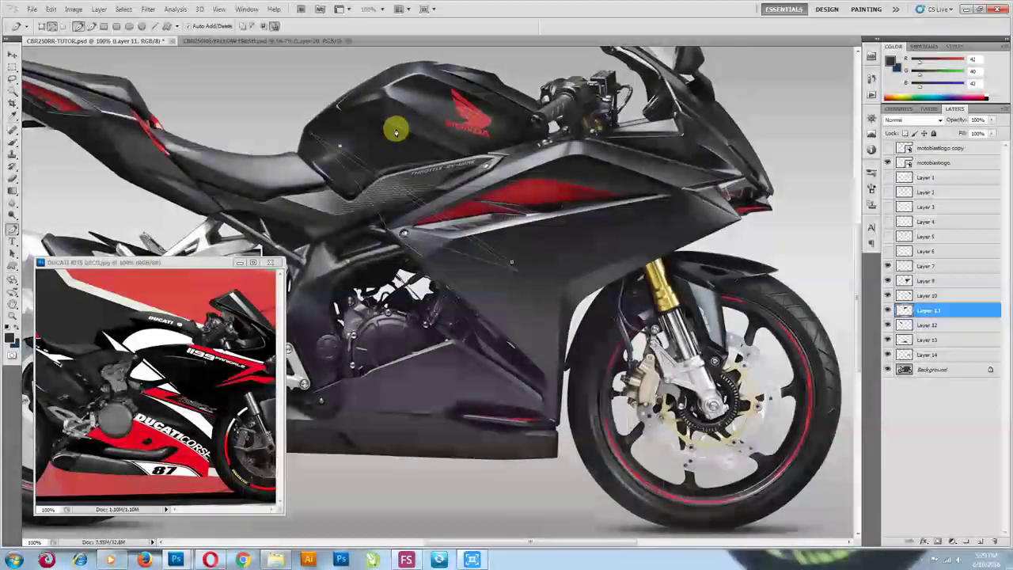
left_click_drag(403, 136, 423, 134)
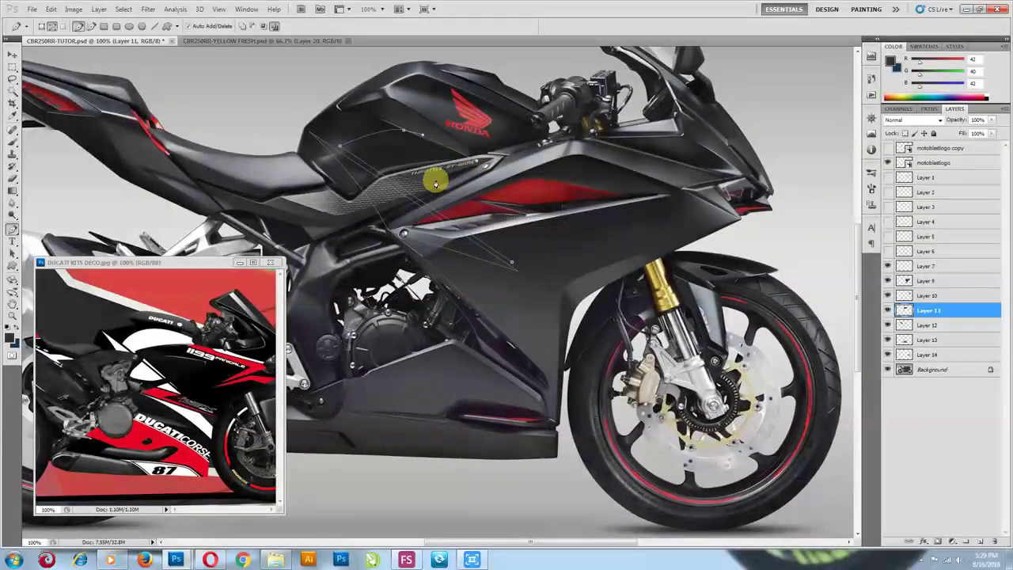
Try a different curve for the upper tank stripe's path, then undo those path changes
left_click(12, 254)
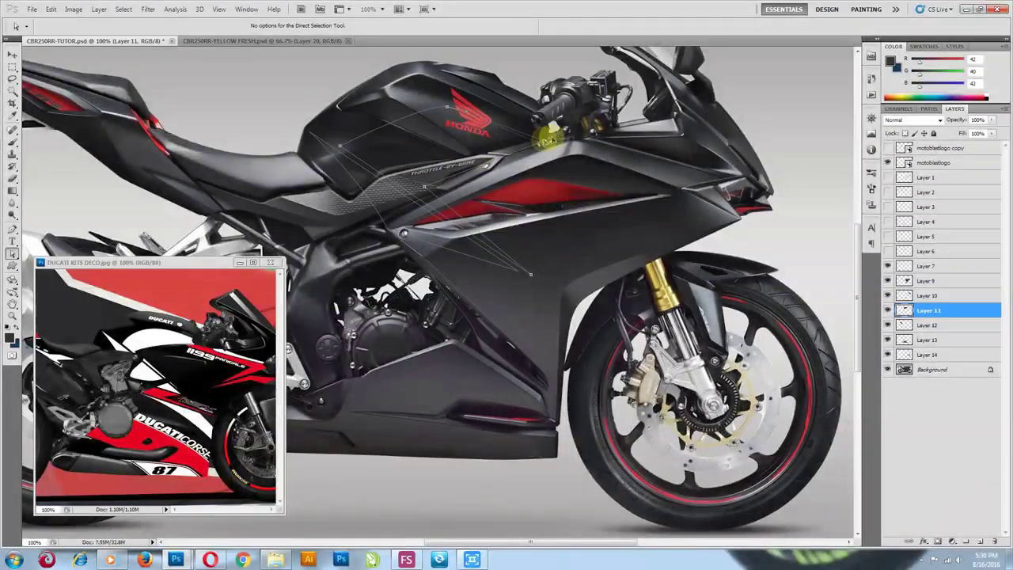
mouse_move(436, 116)
left_mouse_down()
mouse_move(459, 119)
mouse_move(441, 129)
mouse_move(418, 113)
left_mouse_up()
left_click_drag(480, 123, 487, 163)
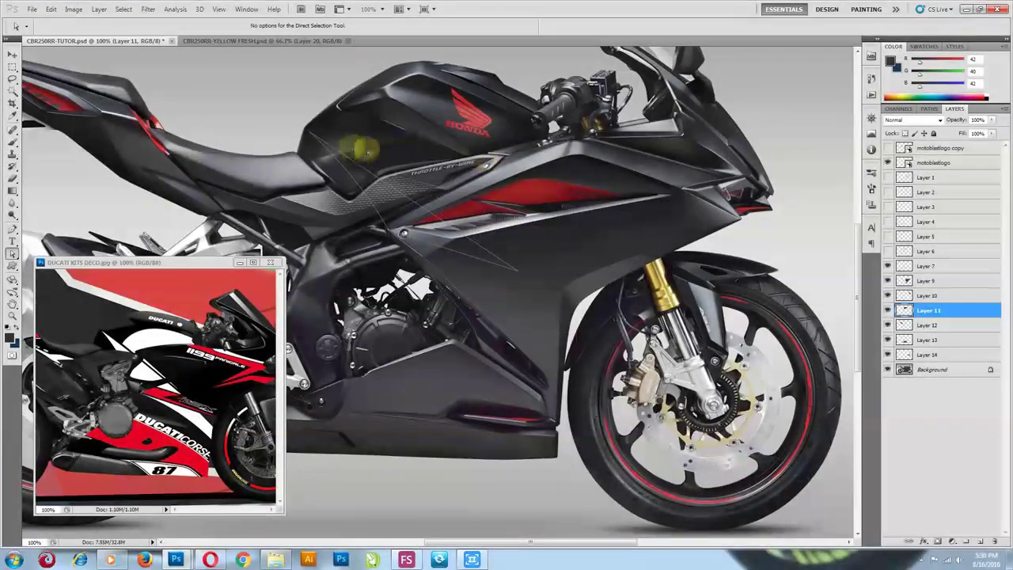
key("p")
left_click_drag(344, 143, 381, 123)
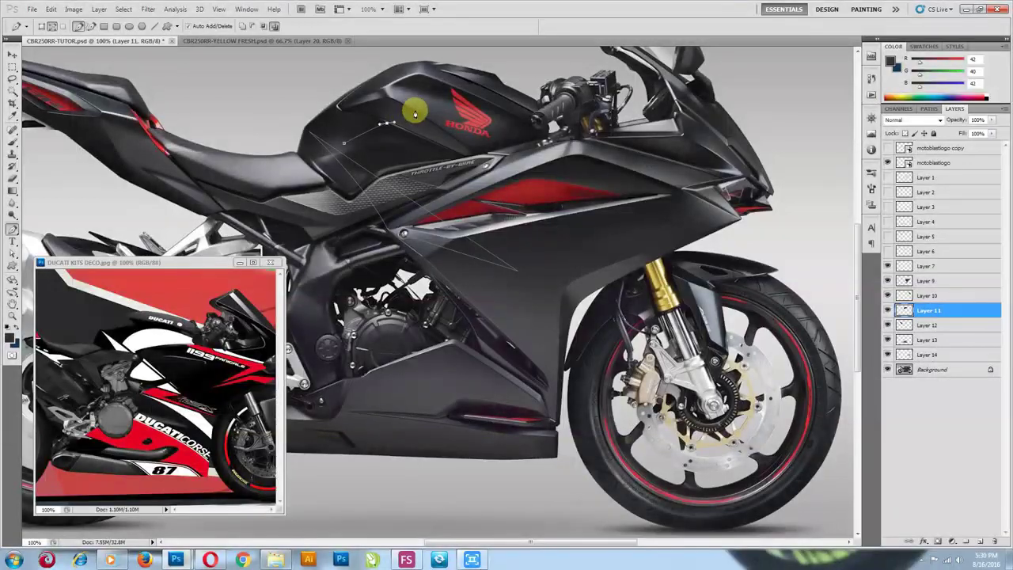
key("ctrl+alt+z")
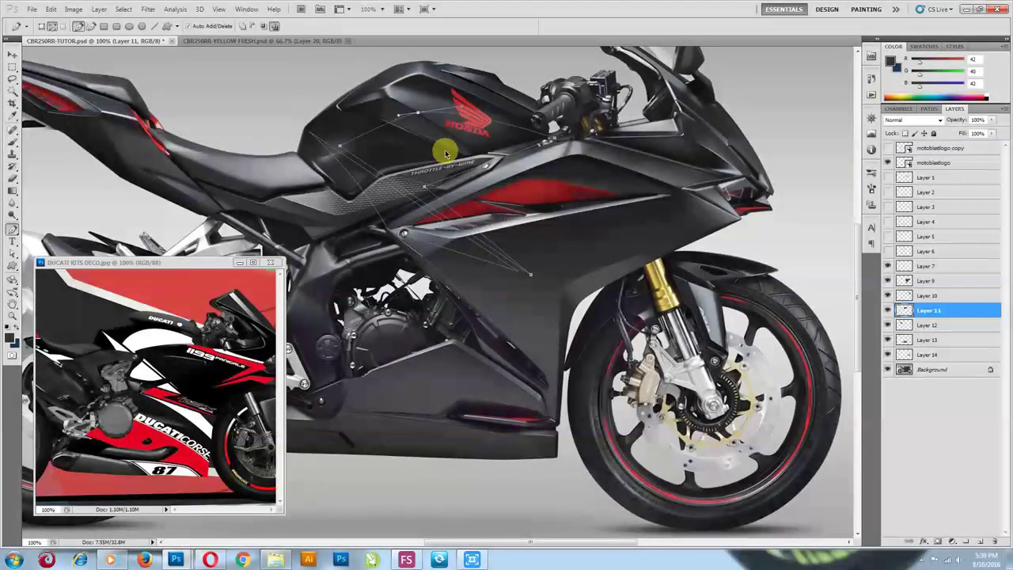
key("ctrl+alt+z")
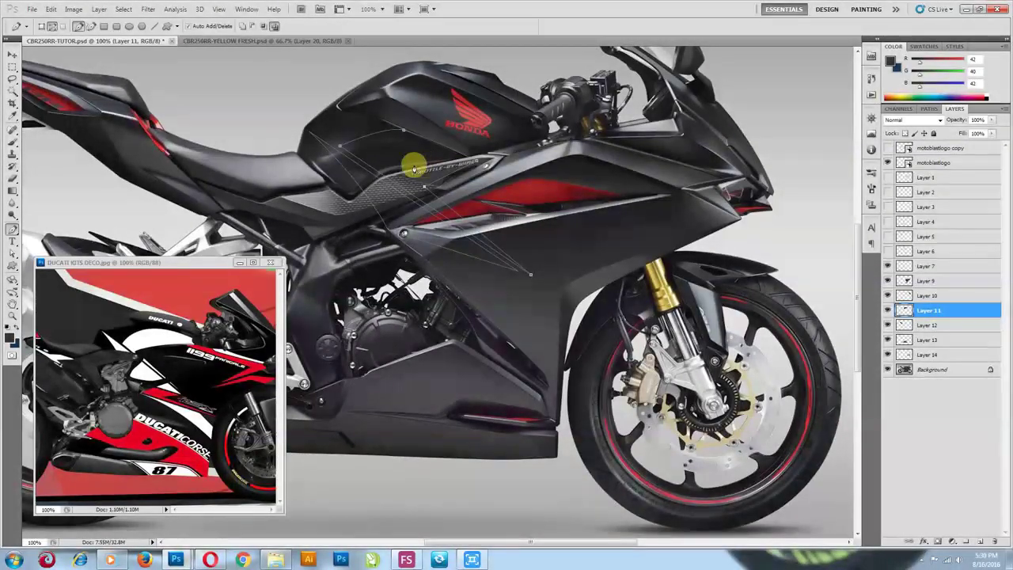
Convert the tank and fairing stripe paths into a new anti-aliased selection
right_click(530, 170)
left_click(577, 220)
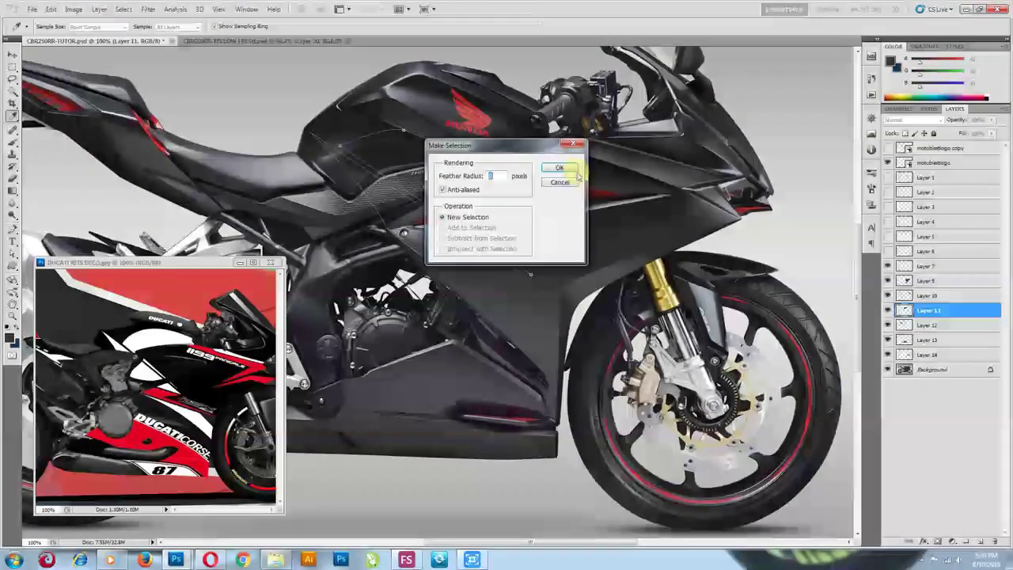
left_click(573, 167)
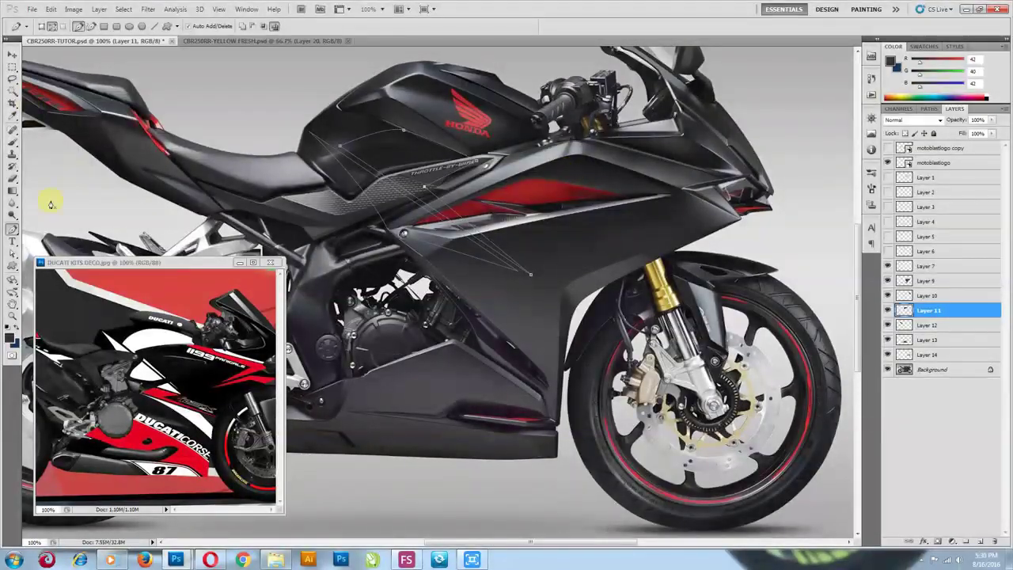
left_click(64, 251)
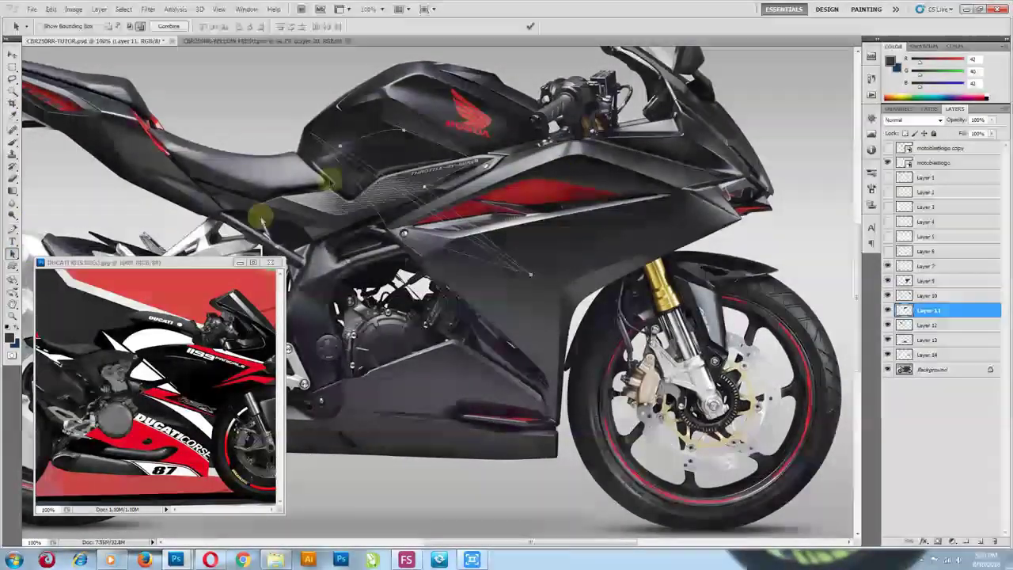
right_click(371, 115)
left_click(403, 164)
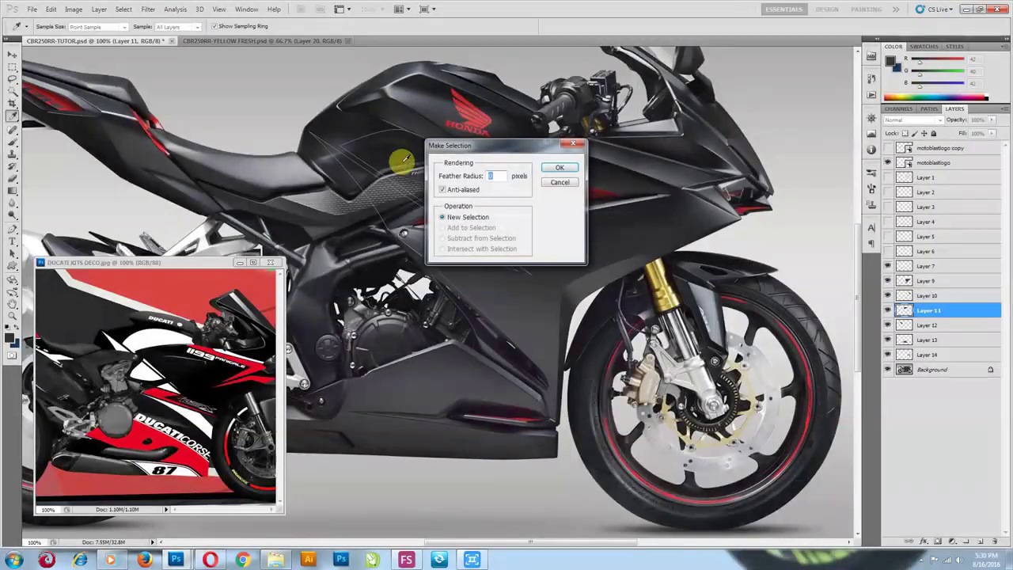
left_click(554, 167)
key("v")
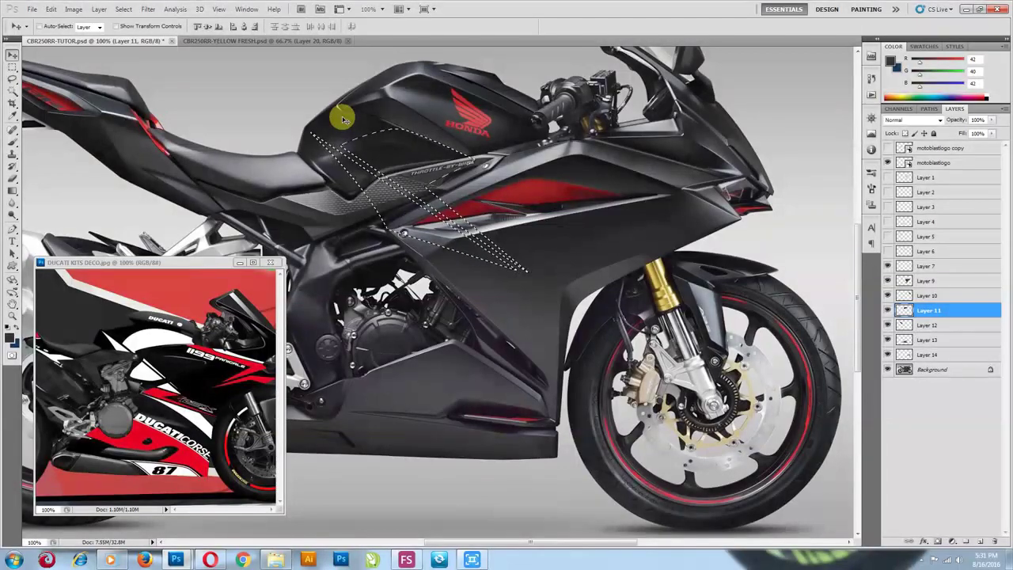
left_click(99, 9)
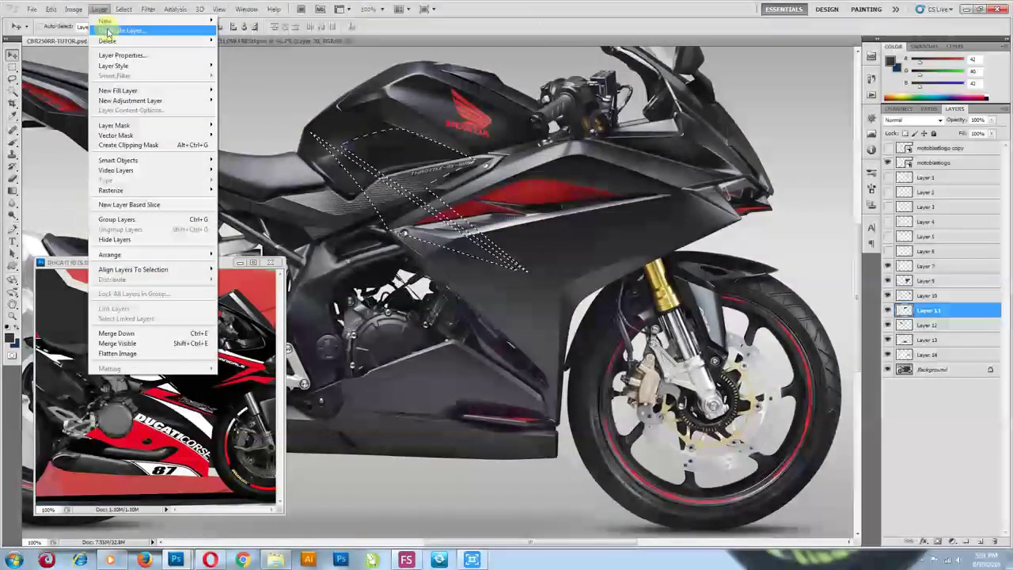
left_click(113, 29)
left_click(597, 187)
Copy the selected stripe areas of the fuel tank from Layer 11 onto a new layer
left_click(99, 9)
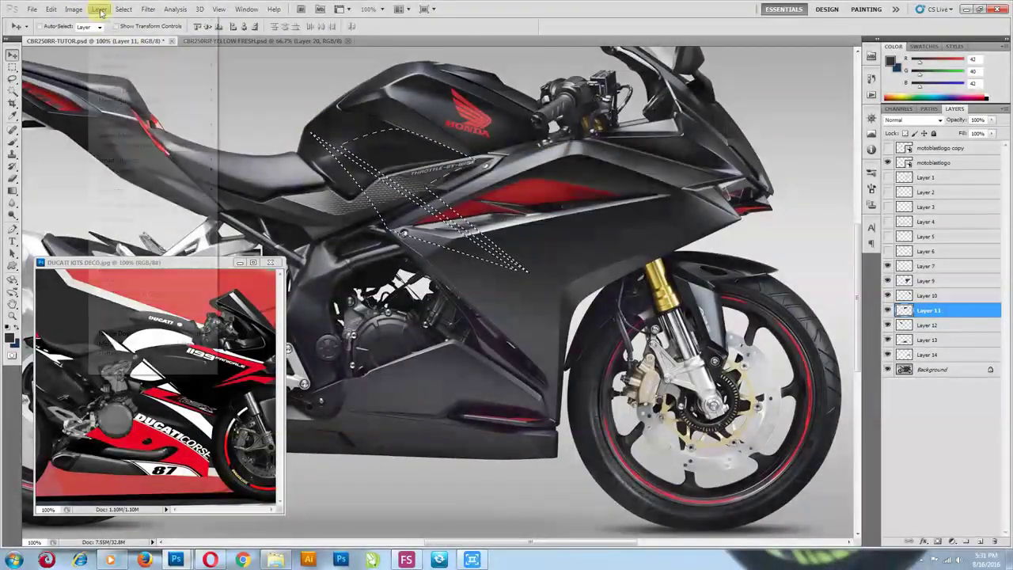
mouse_move(147, 23)
left_click(245, 65)
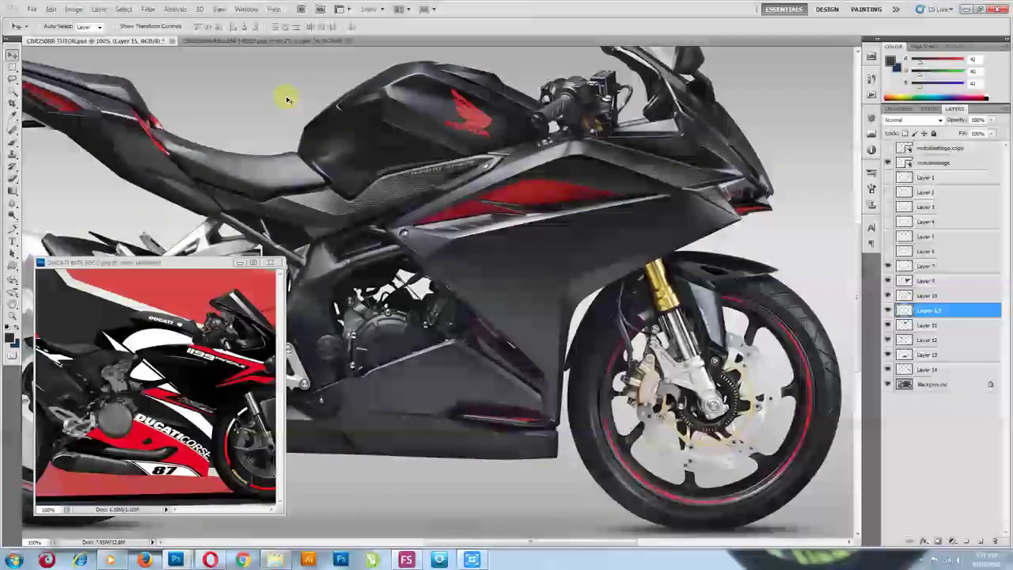
Colorize the copied tank stripes with Hue/Saturation, using hue 300, saturation 0 and lightness about +43
left_click(73, 9)
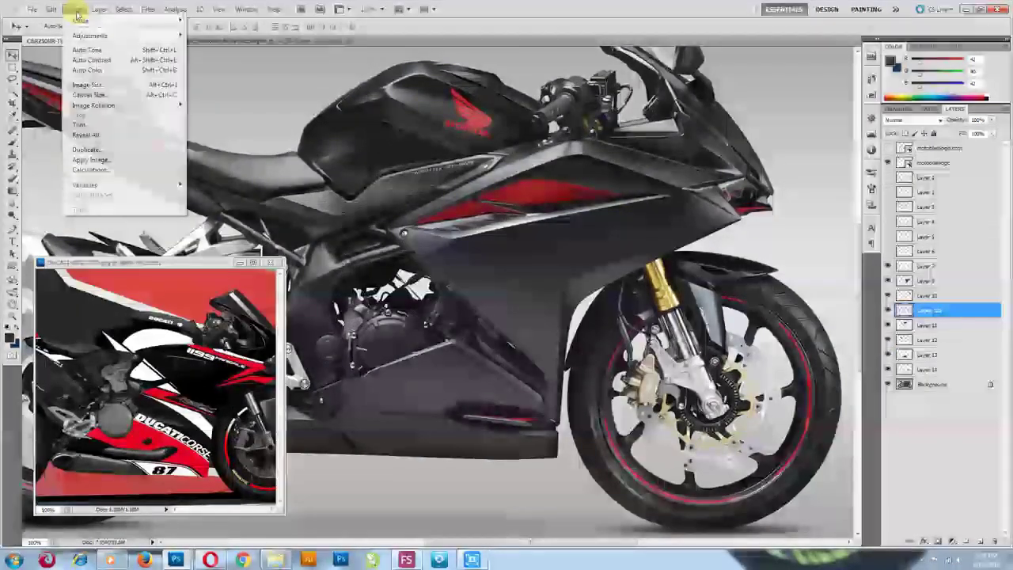
mouse_move(88, 35)
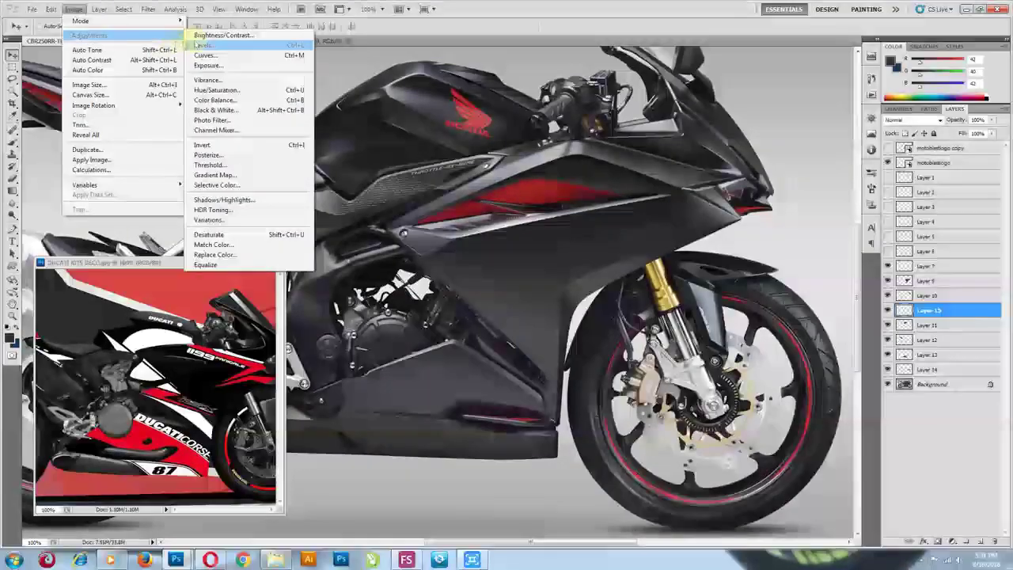
left_click(216, 90)
left_click(206, 273)
left_click_drag(109, 264, 137, 264)
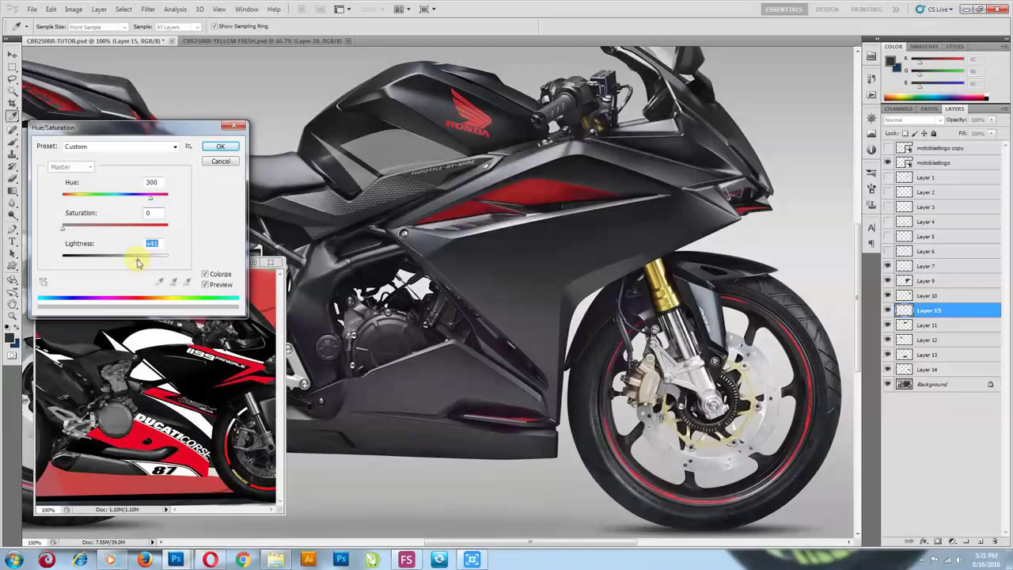
left_click(220, 147)
Whiten the copied tank stripes with Brightness/Contrast, setting brightness to 72 and contrast to 100
left_click(74, 9)
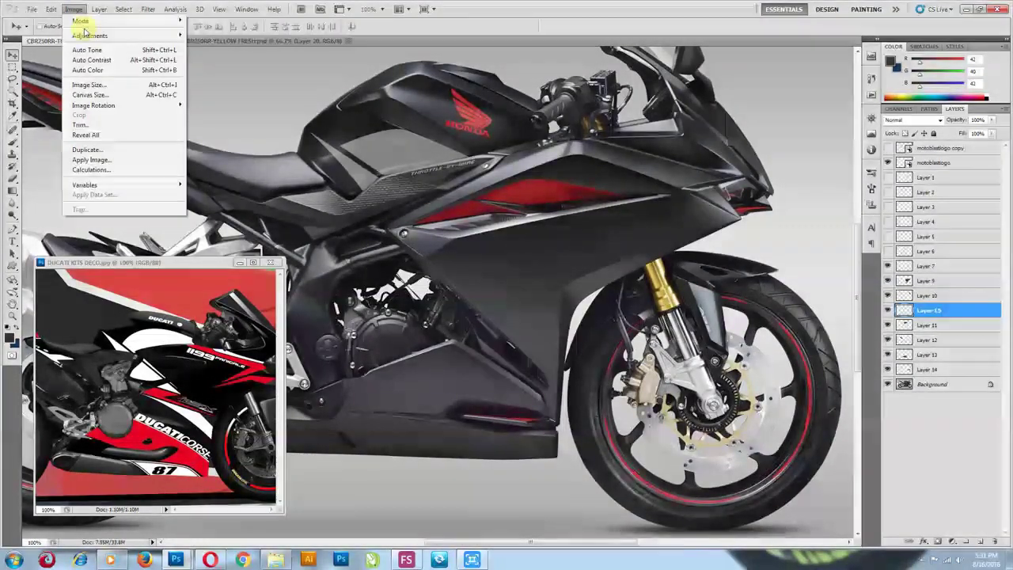
mouse_move(87, 35)
left_click(217, 35)
left_click_drag(146, 171, 172, 153)
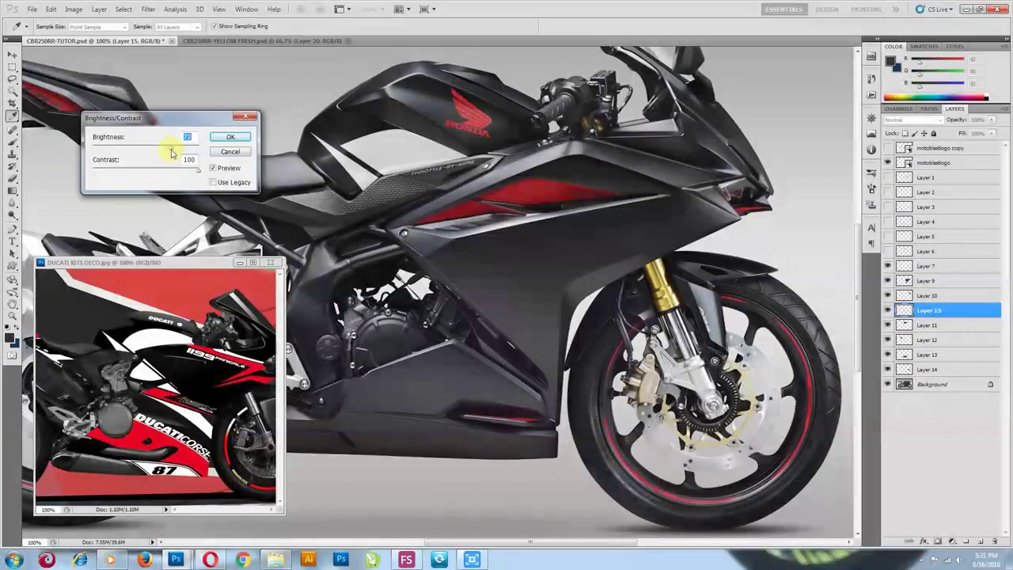
left_click(215, 137)
key("v")
Redisplay the stripe work path, make the side fairing's Layer 9 active and convert the path into a selection
left_click(932, 110)
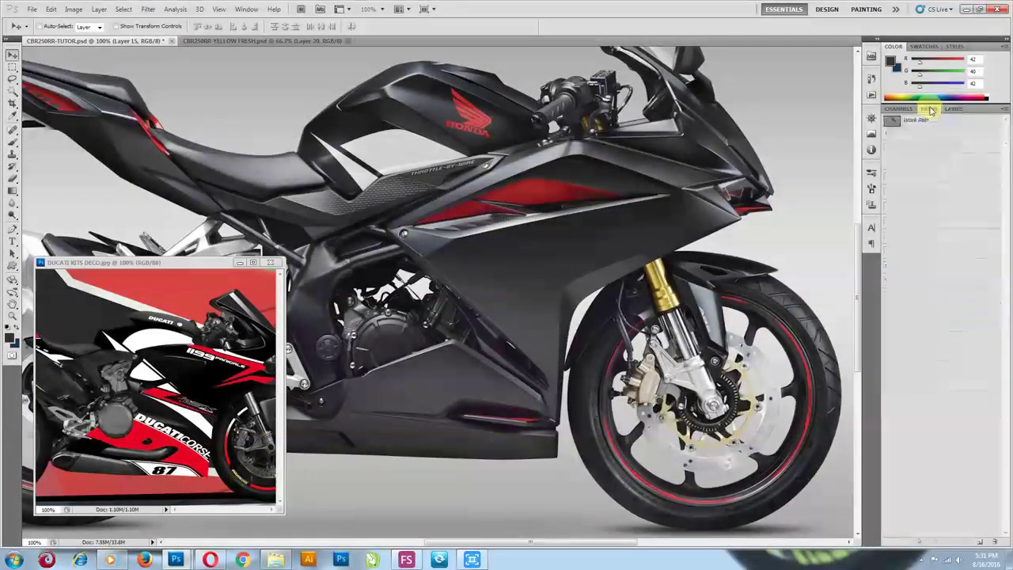
left_click(955, 110)
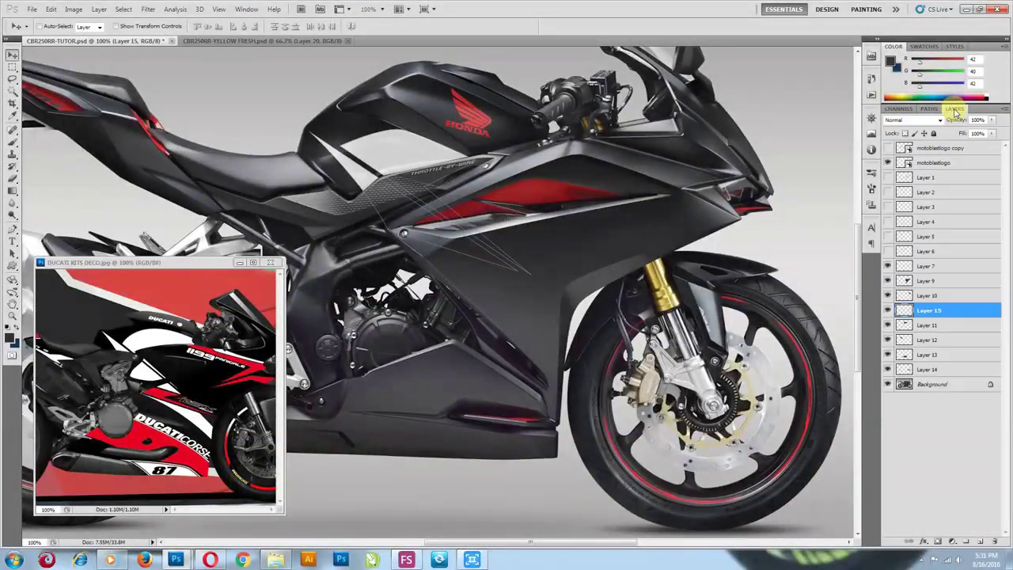
left_click(573, 245)
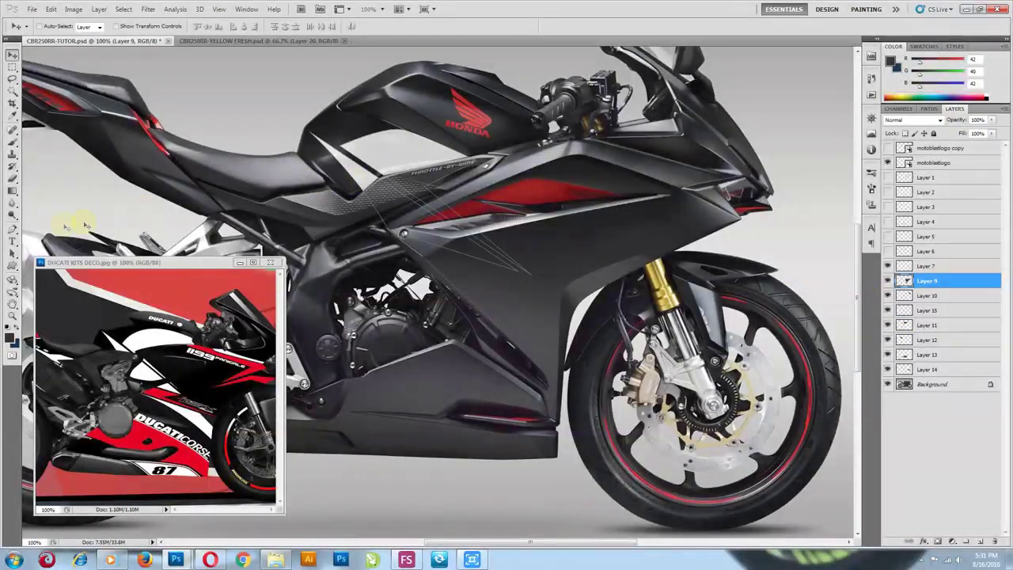
right_click(474, 207)
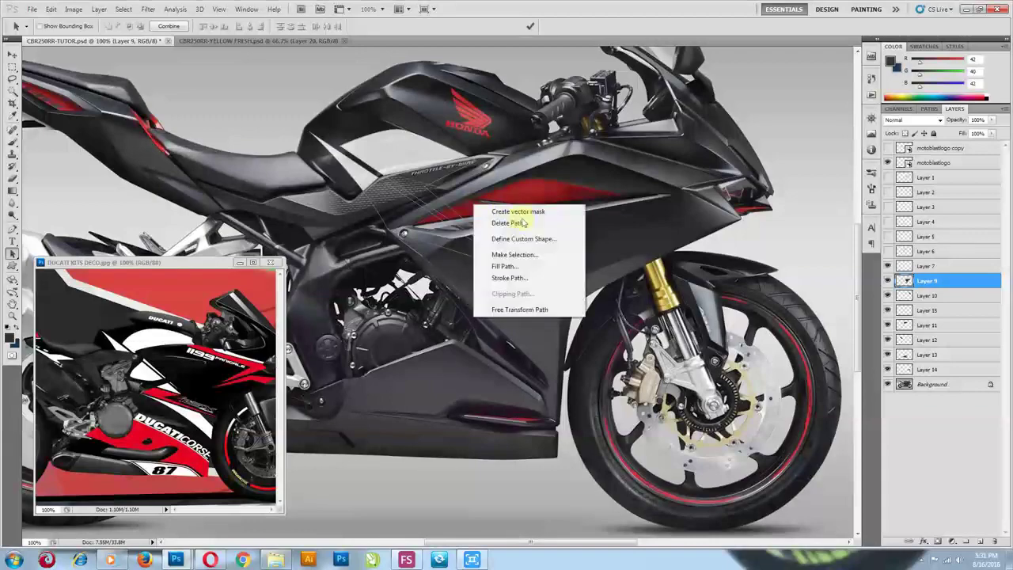
left_click(514, 258)
left_click(559, 169)
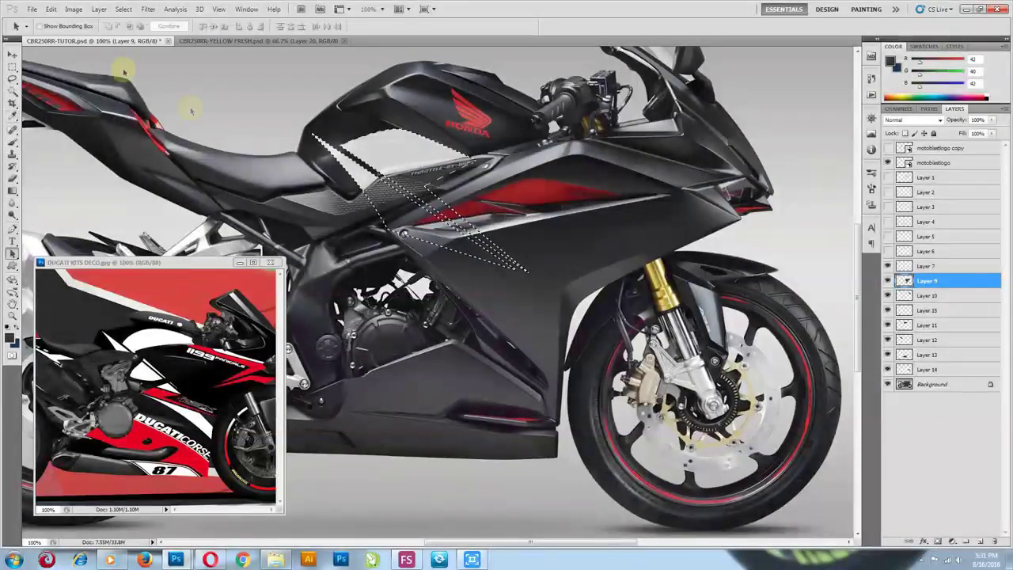
Copy the selected stripe area of the side fairing from Layer 9 onto a new layer
left_click(99, 10)
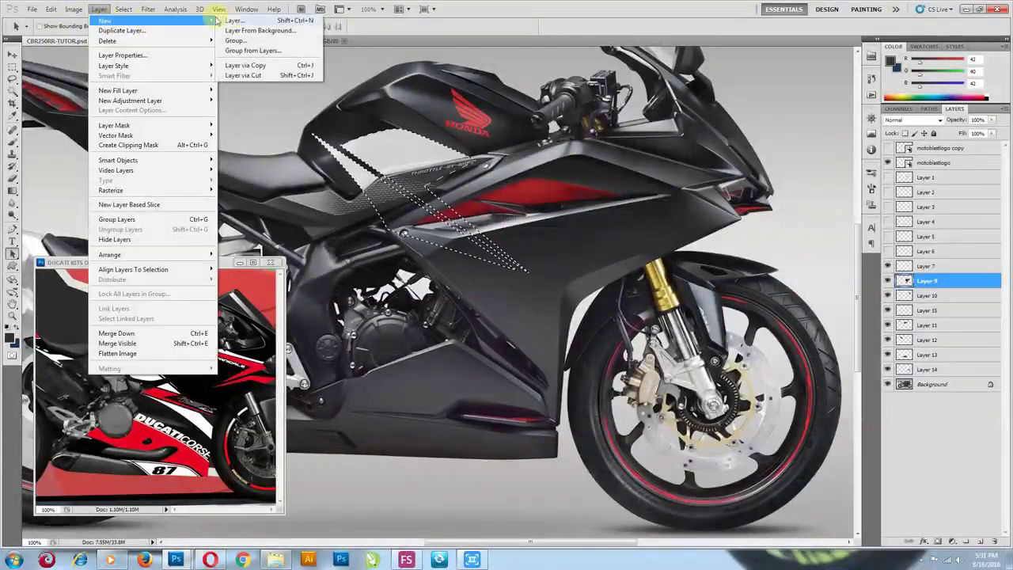
left_click(245, 65)
Colorize the copied fairing stripes with Hue/Saturation, using hue 300, saturation 0 and lightness about +39
left_click(73, 9)
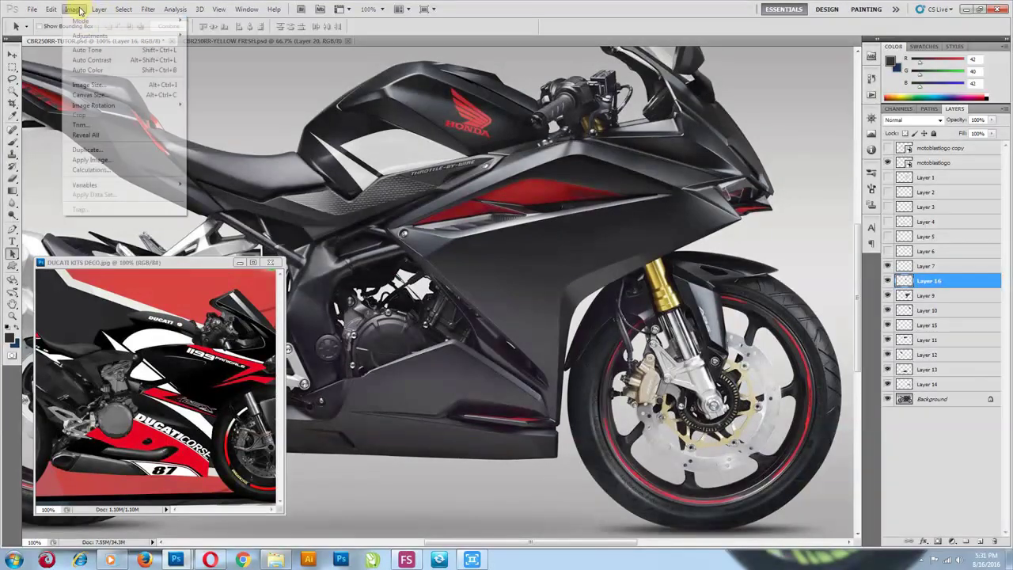
mouse_move(153, 40)
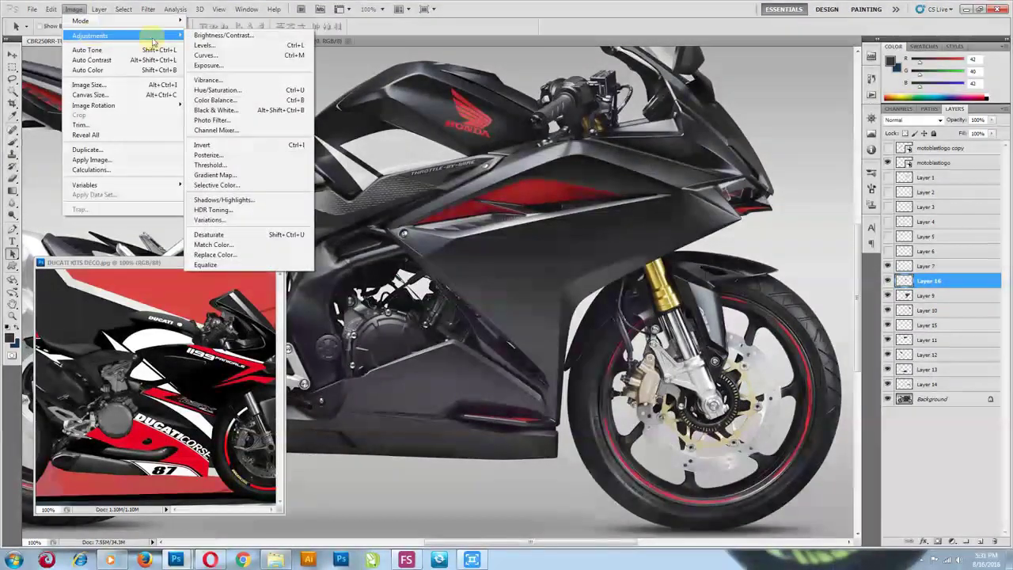
left_click(216, 90)
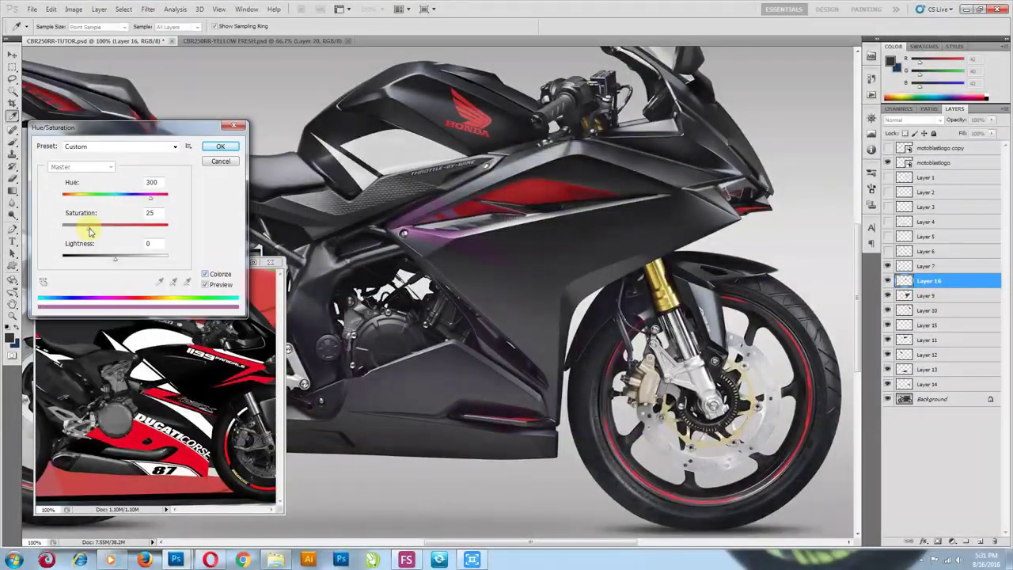
left_click_drag(115, 259, 133, 263)
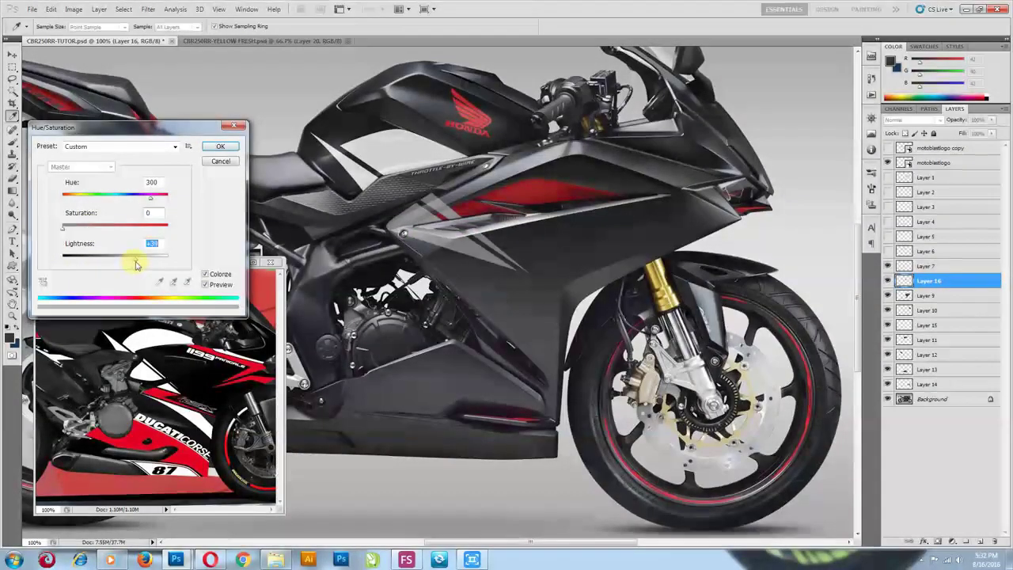
left_click(220, 147)
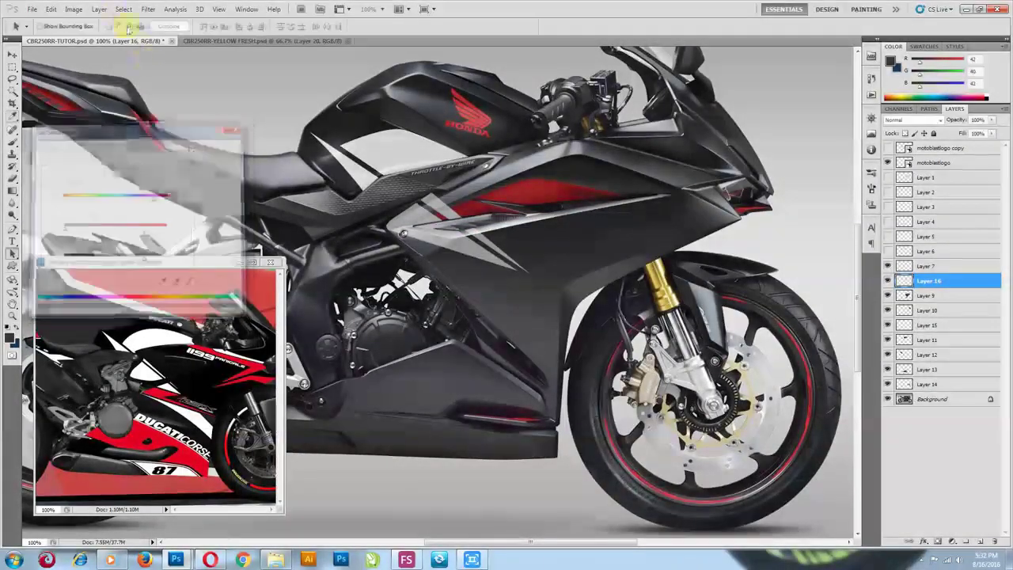
Whiten the copied fairing stripes with Brightness/Contrast, setting contrast to 100 and brightness to about 29
left_click(79, 11)
mouse_move(87, 34)
left_click(229, 32)
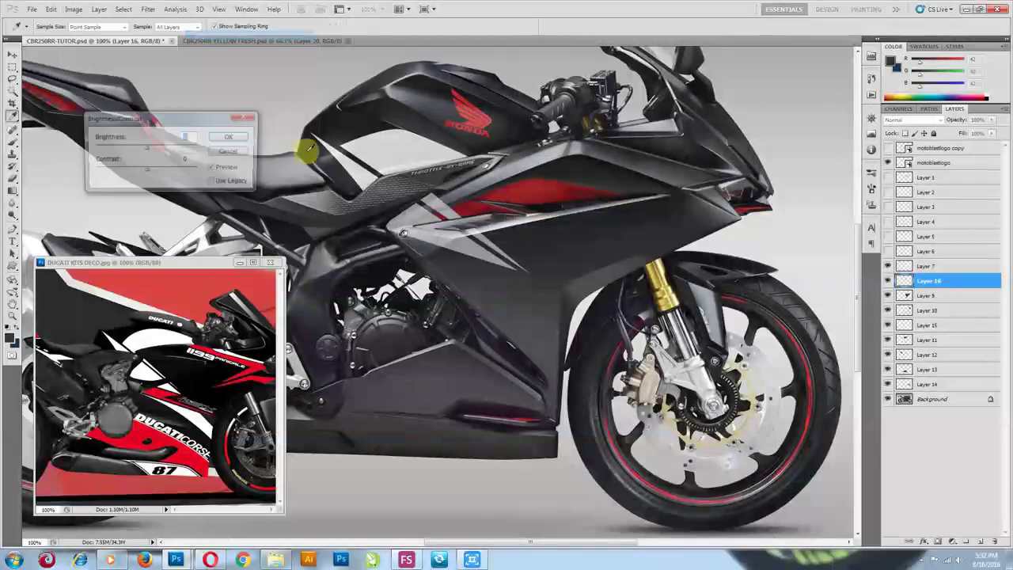
left_click_drag(146, 171, 231, 175)
left_click_drag(146, 147, 156, 147)
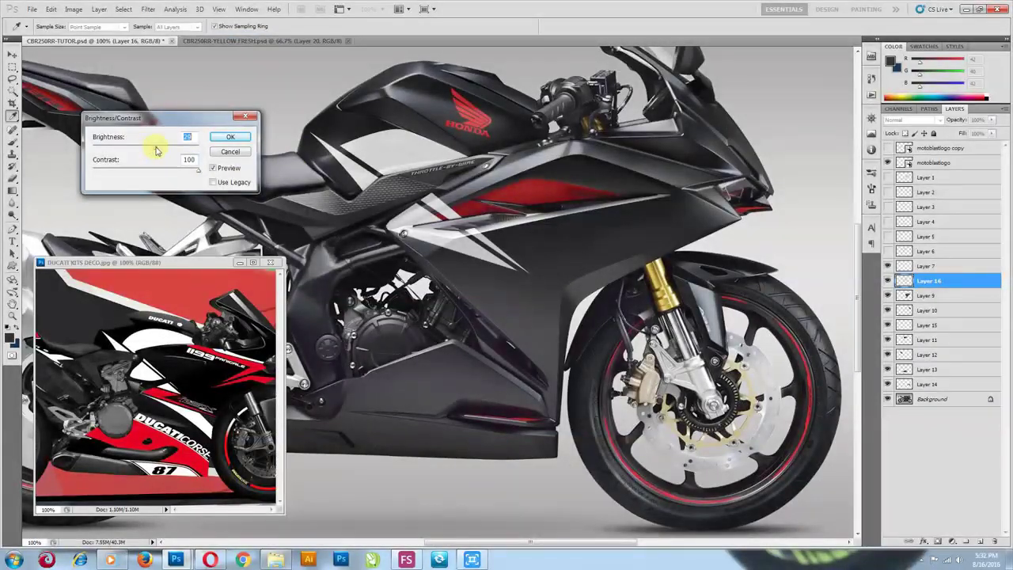
key("Return")
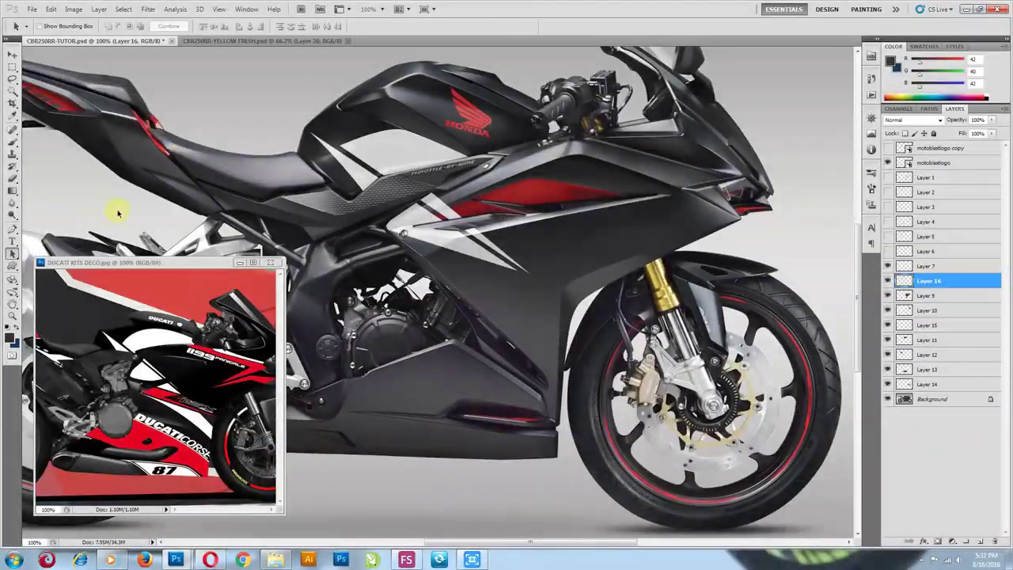
Draw a pointed, notched stripe path just below the white stripes on the side fairing and convert it into a selection
key("p")
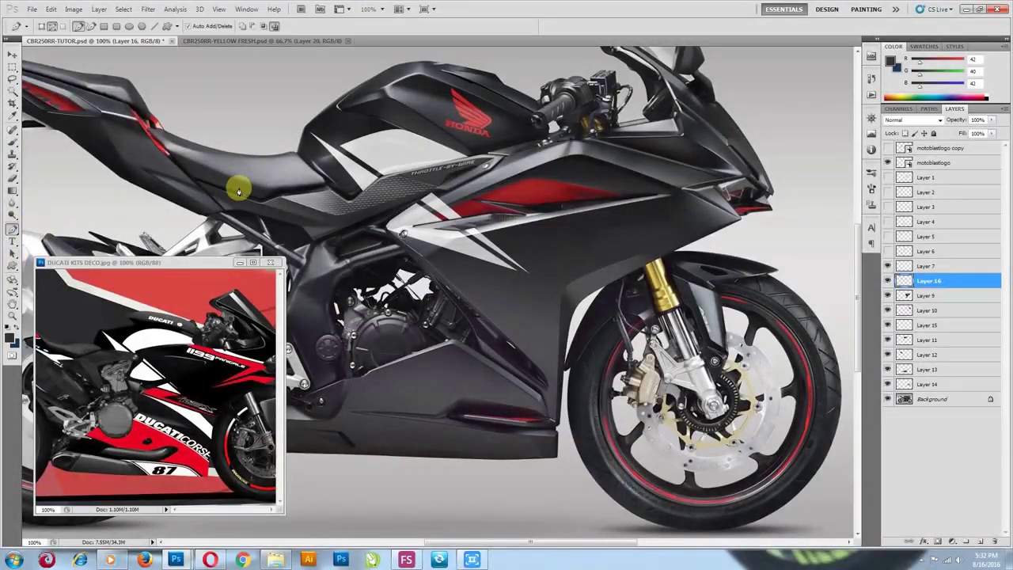
left_click_drag(540, 182, 500, 186)
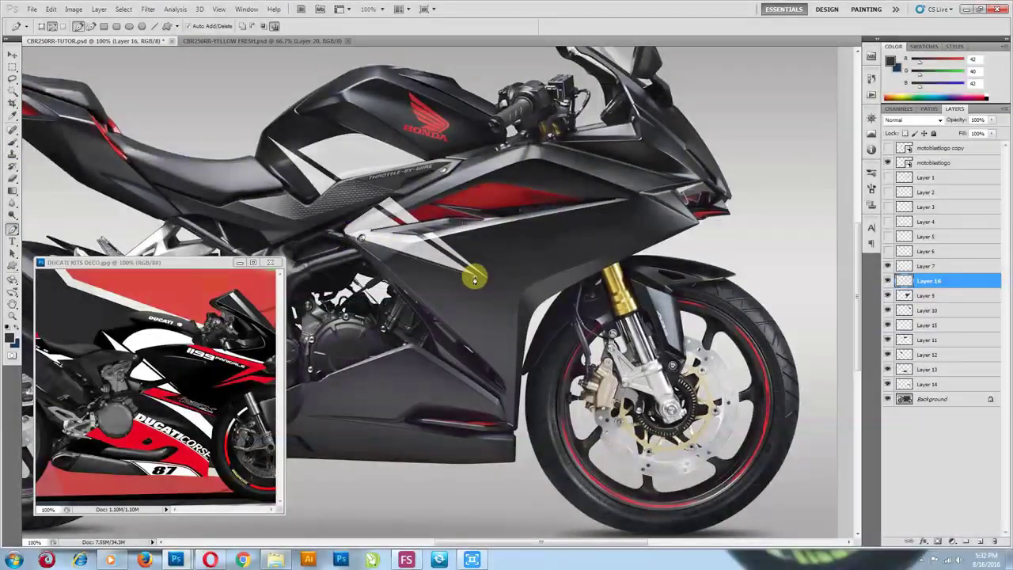
left_click(528, 320)
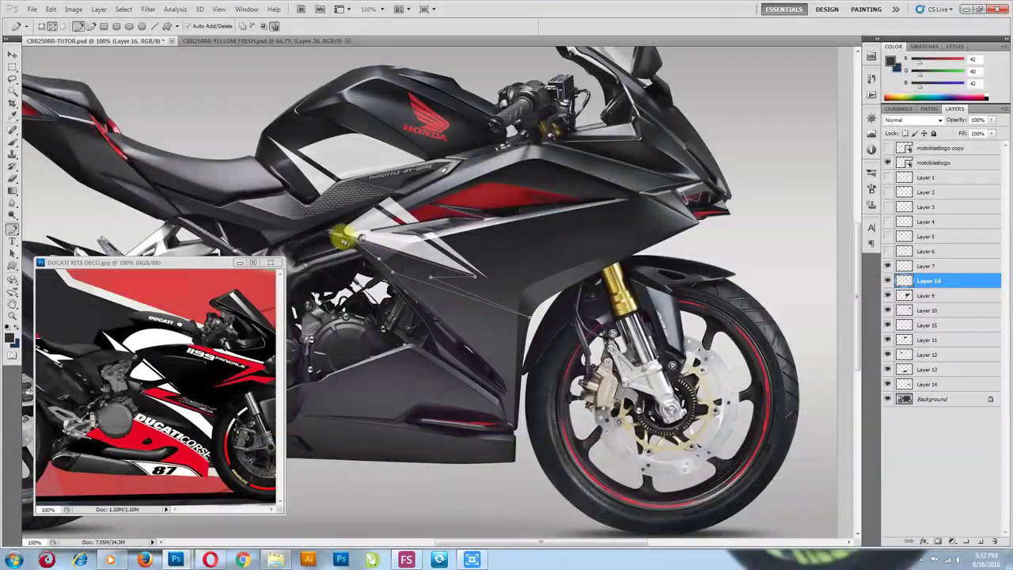
left_click(11, 254)
left_click(55, 267)
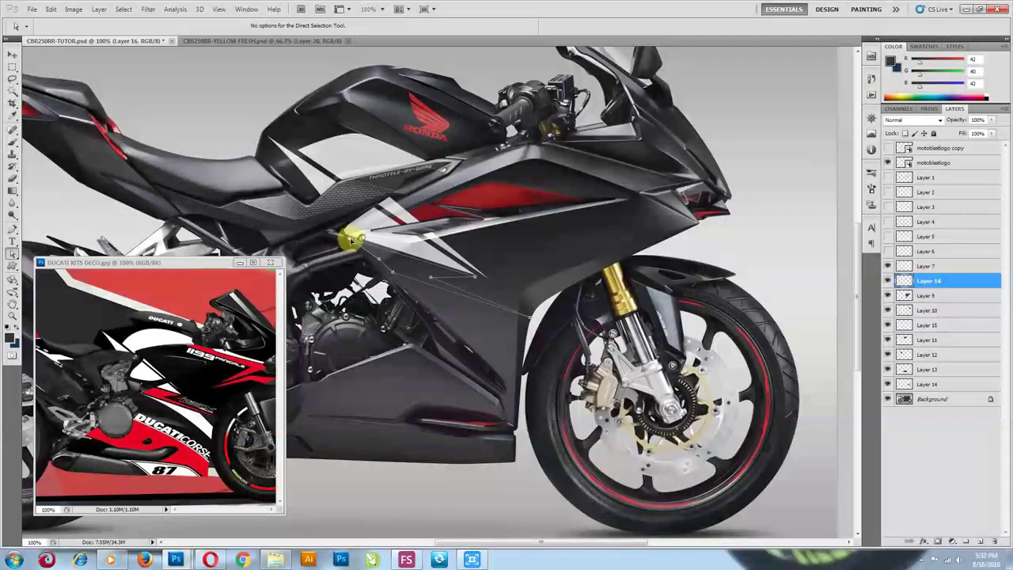
right_click(490, 264)
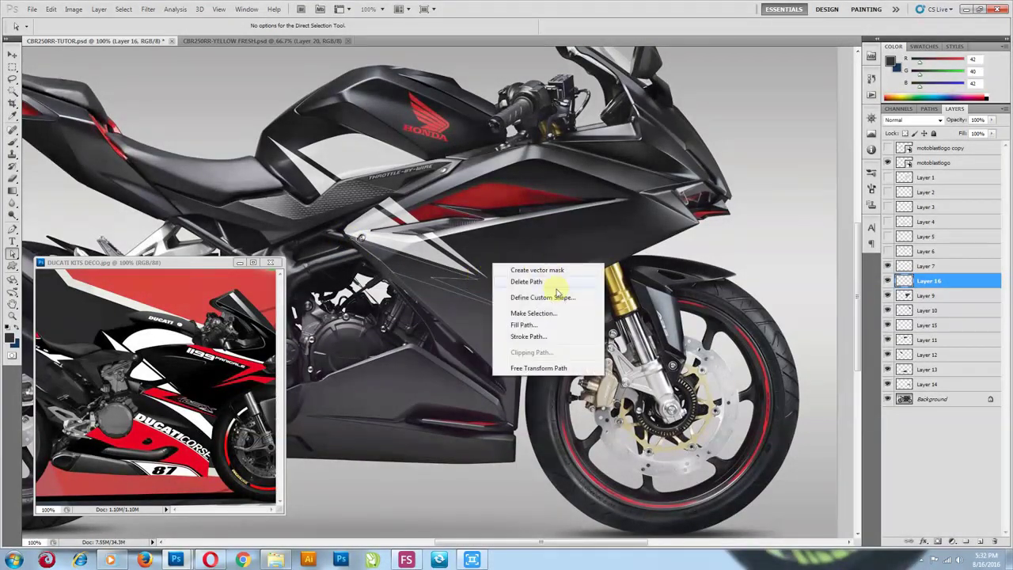
left_click(550, 296)
left_click(564, 176)
Make the side fairing's Layer 9 active and copy the selected stripe area onto a new layer
key("v")
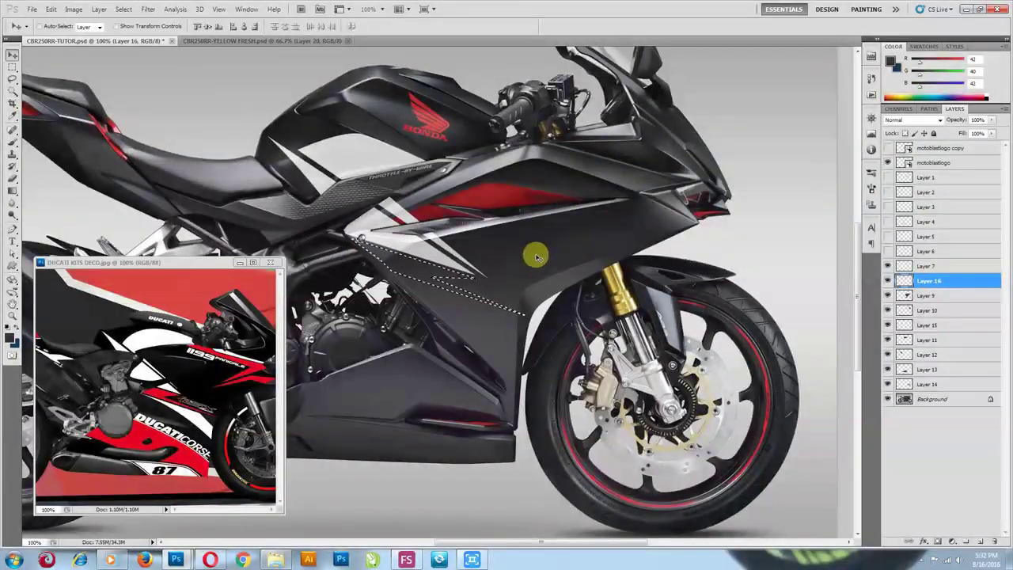
left_click(535, 255, "ctrl")
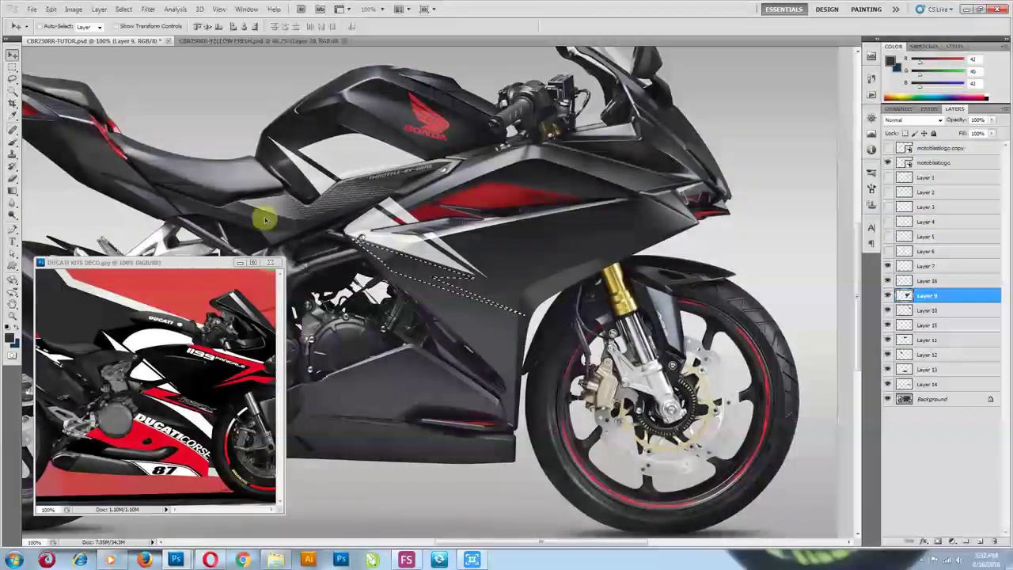
left_click(99, 9)
mouse_move(119, 21)
left_click(261, 65)
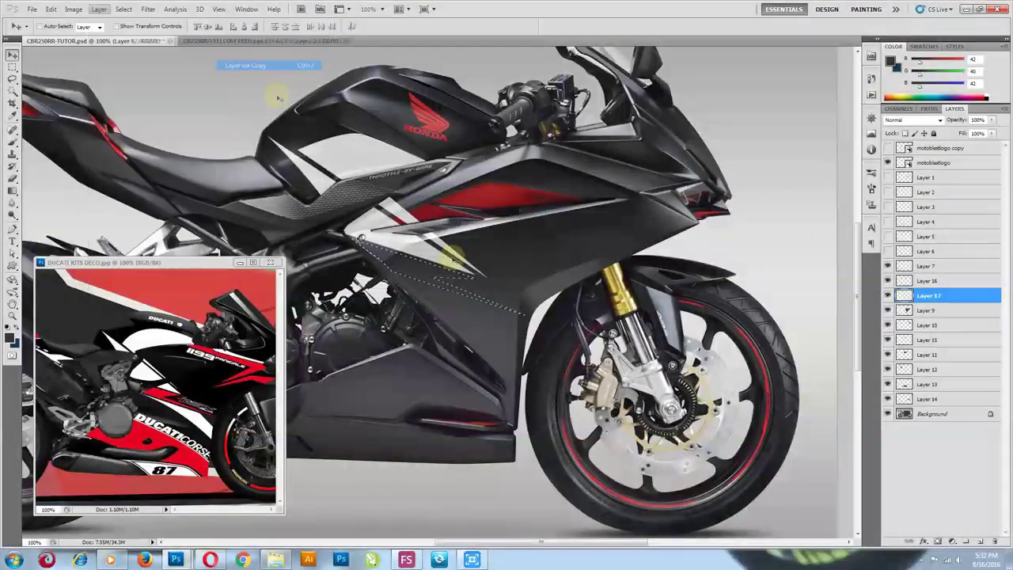
Colorize the new fairing stripe red with Hue/Saturation, using hue 0, saturation 100 and lightness about +38
left_click(73, 9)
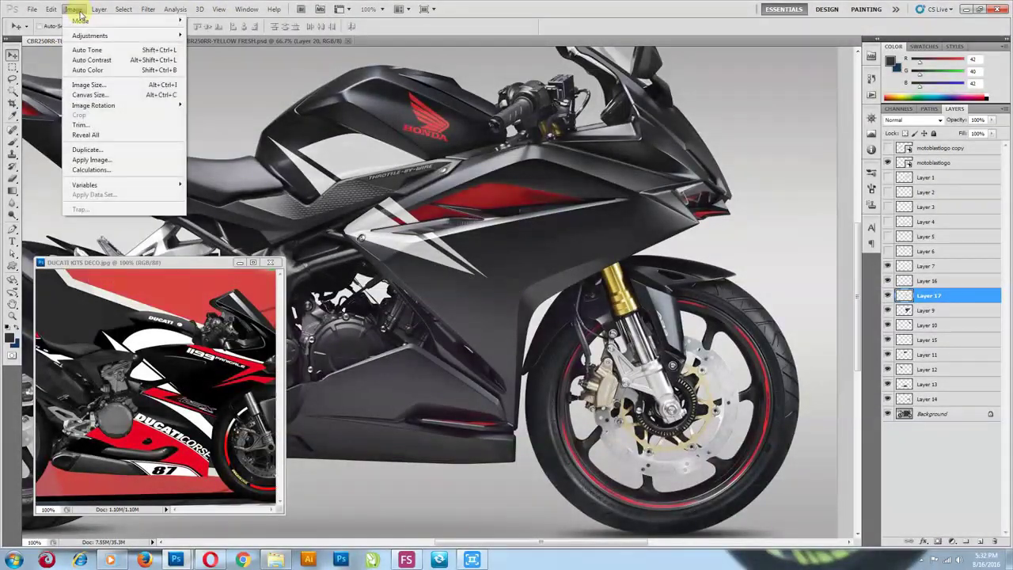
mouse_move(178, 35)
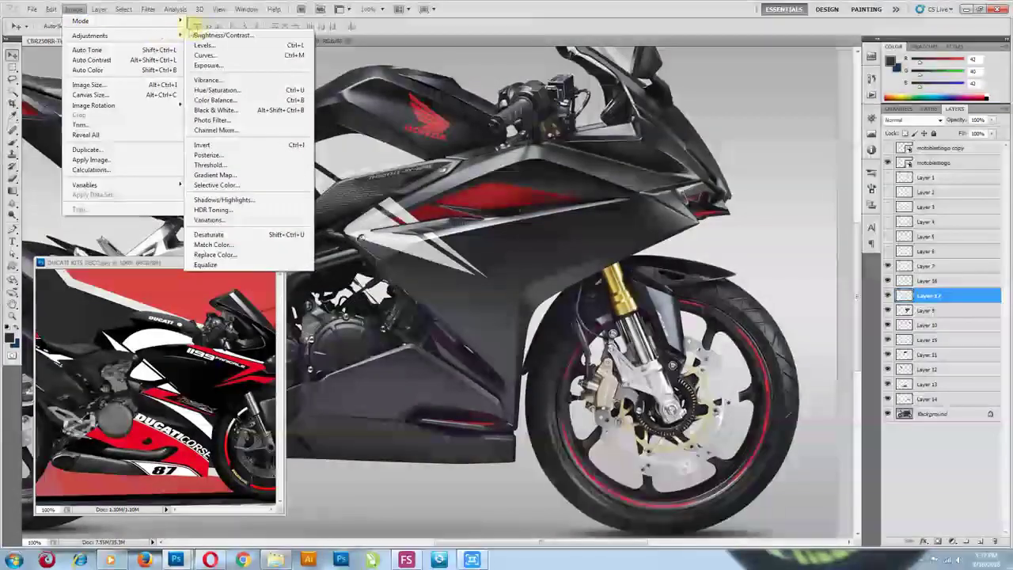
left_click(226, 90)
left_click(216, 274)
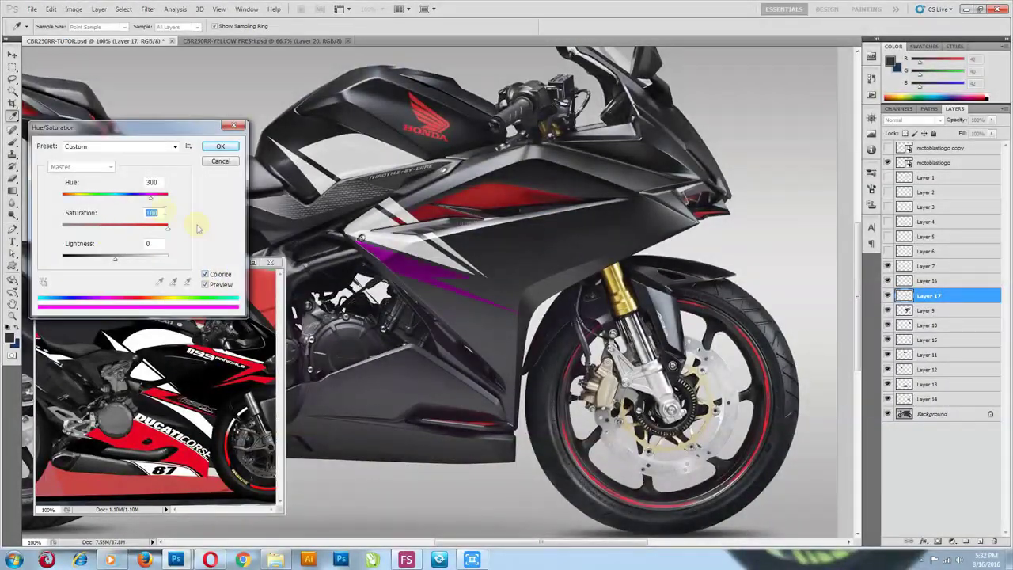
left_click_drag(147, 200, 53, 208)
left_click_drag(117, 261, 135, 261)
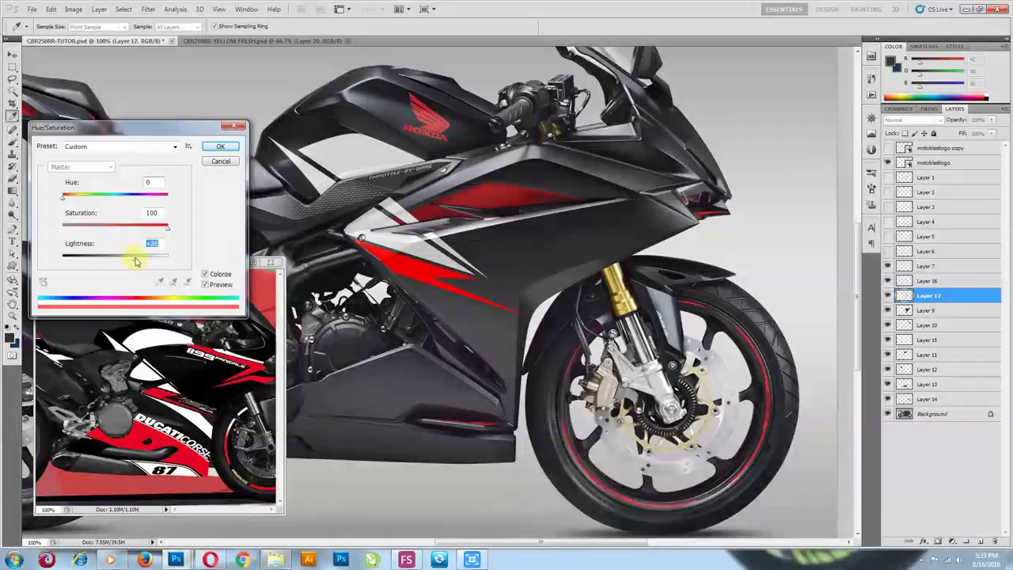
left_click(220, 147)
Make Layer 9 active and draw a curved stripe path below the red stripe, running down to the fairing's edge by the front wheel
key("v")
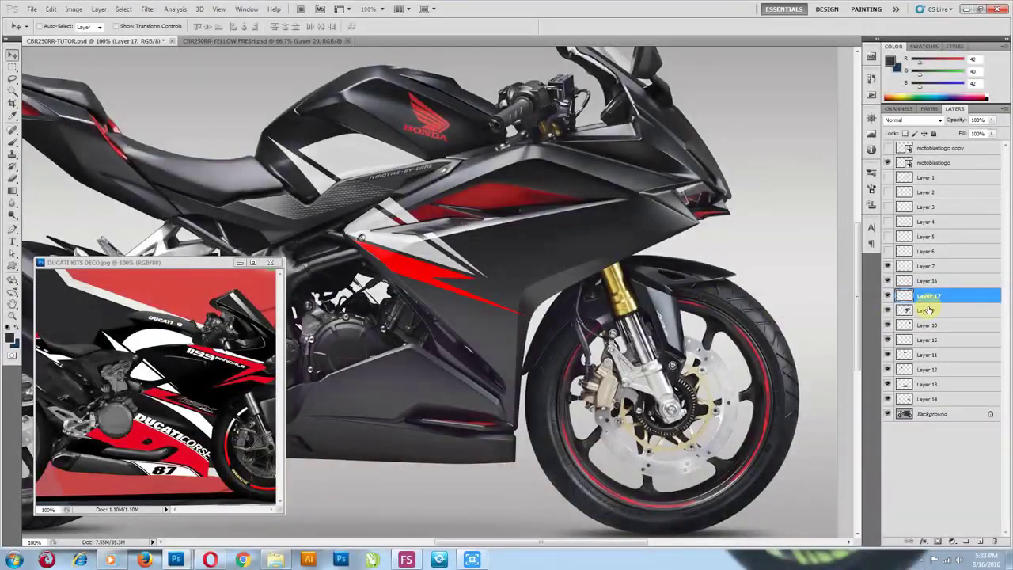
left_click(927, 310)
left_click(13, 228)
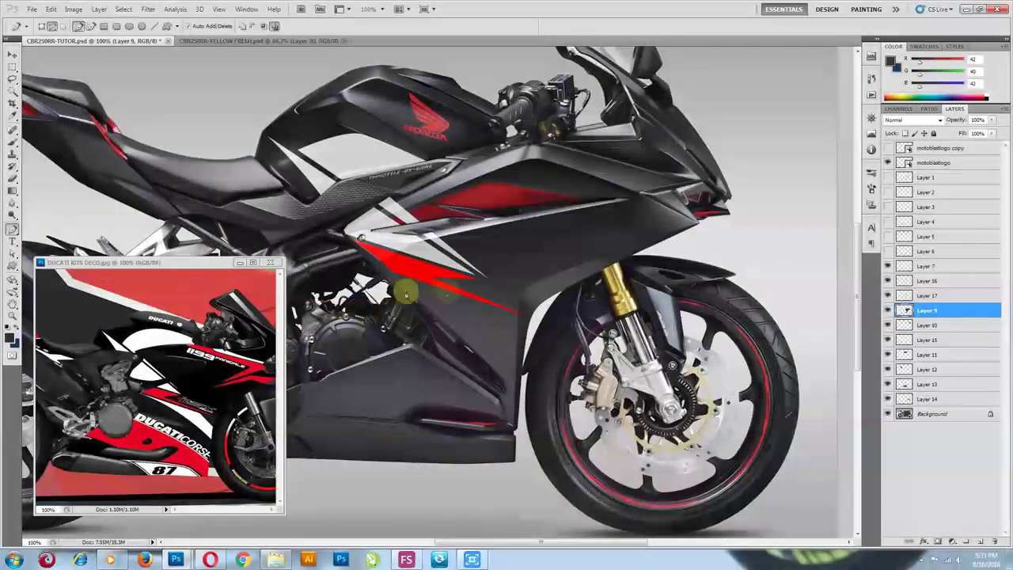
left_click(490, 309)
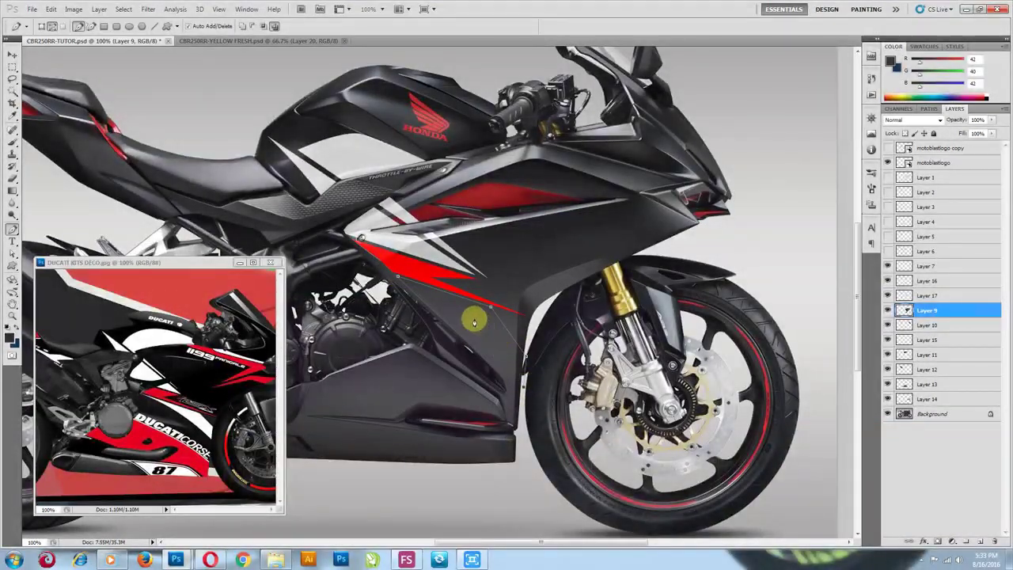
left_click_drag(459, 309, 399, 283)
key("a")
left_click_drag(465, 313, 524, 387)
Convert the curved stripe path into a selection and copy that area of Layer 9 onto a new layer
right_click(489, 264)
left_click(506, 301)
left_click(559, 163)
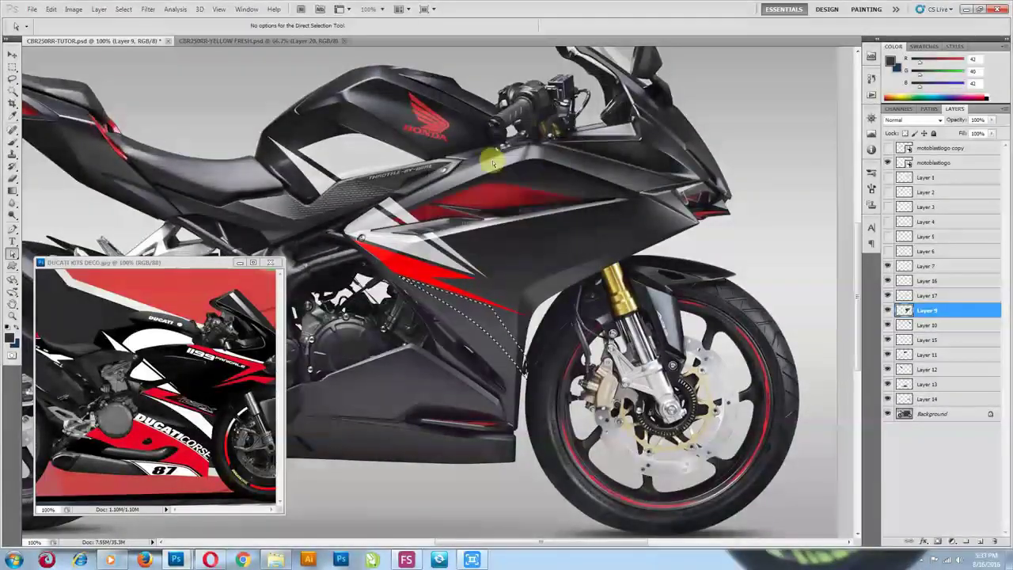
left_click(99, 8)
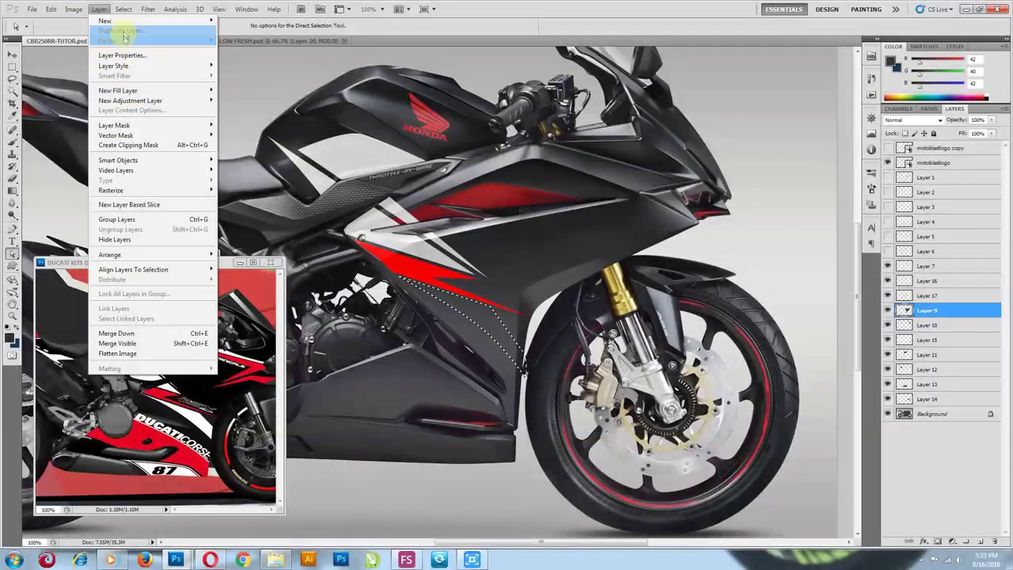
left_click(251, 65)
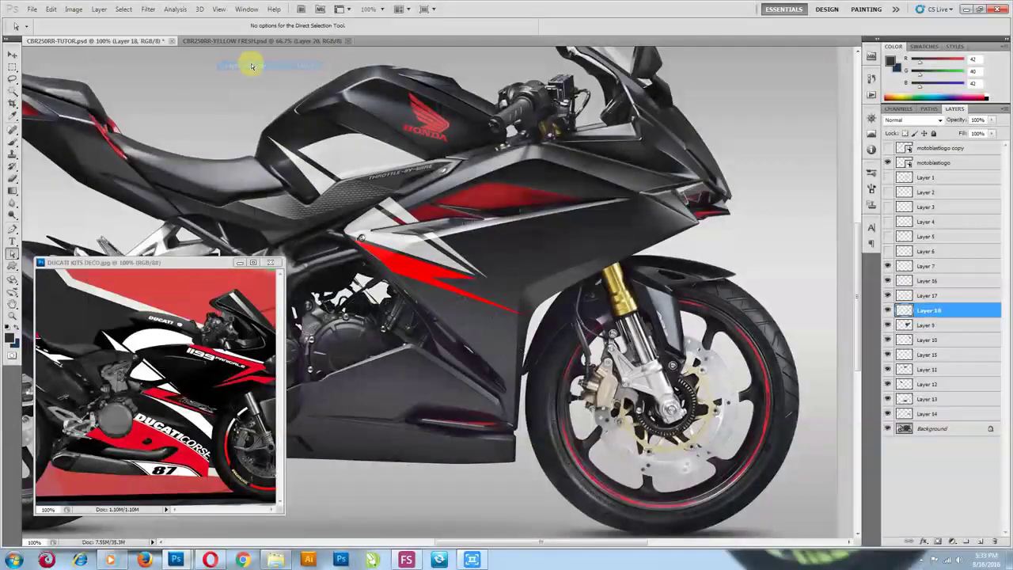
Colorize the curved fairing stripe grey with Hue/Saturation, using hue 300, saturation 0 and a raised lightness
left_click(73, 8)
mouse_move(145, 37)
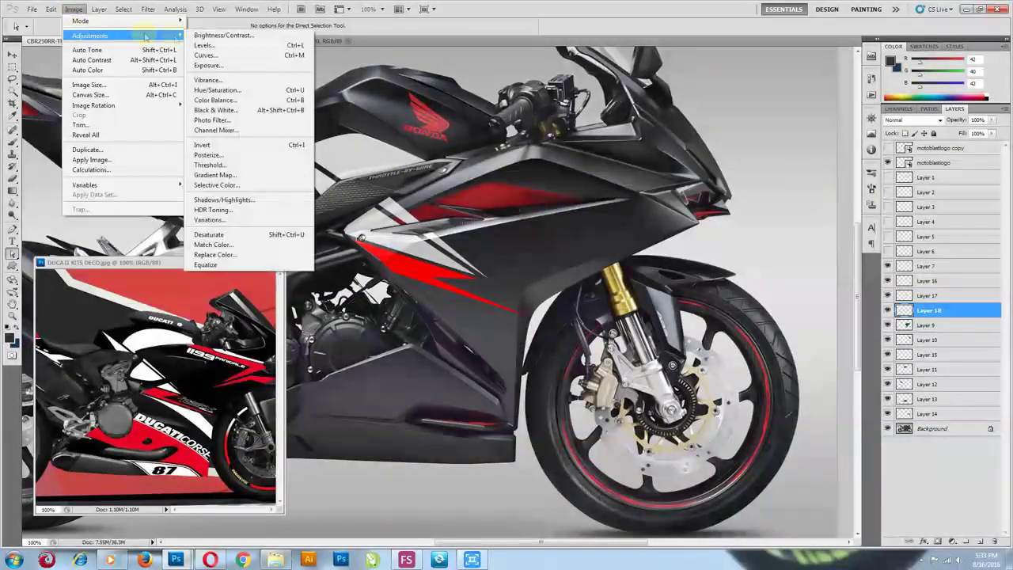
left_click(227, 93)
left_click(205, 274)
left_click_drag(89, 227, 57, 228)
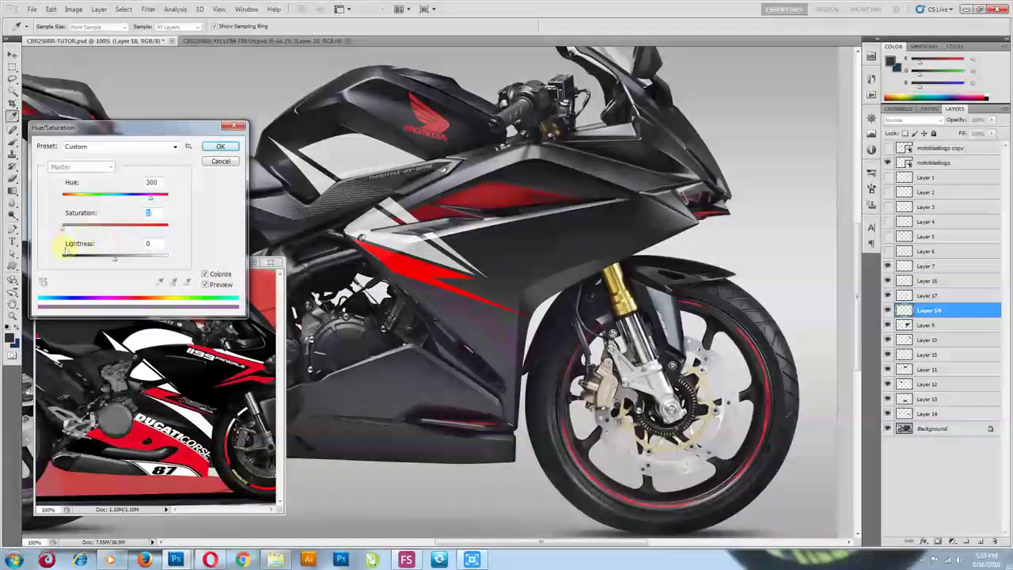
left_click_drag(118, 263, 132, 265)
left_click(220, 146)
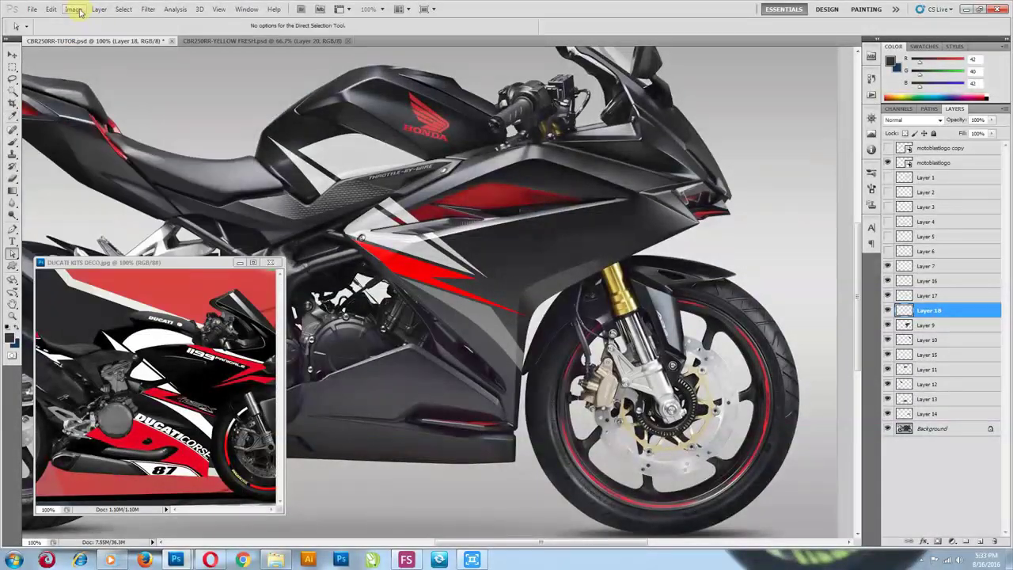
Whiten the curved fairing stripe with Brightness/Contrast, setting contrast to 96 and brightness to about 65
left_click(74, 8)
mouse_move(143, 36)
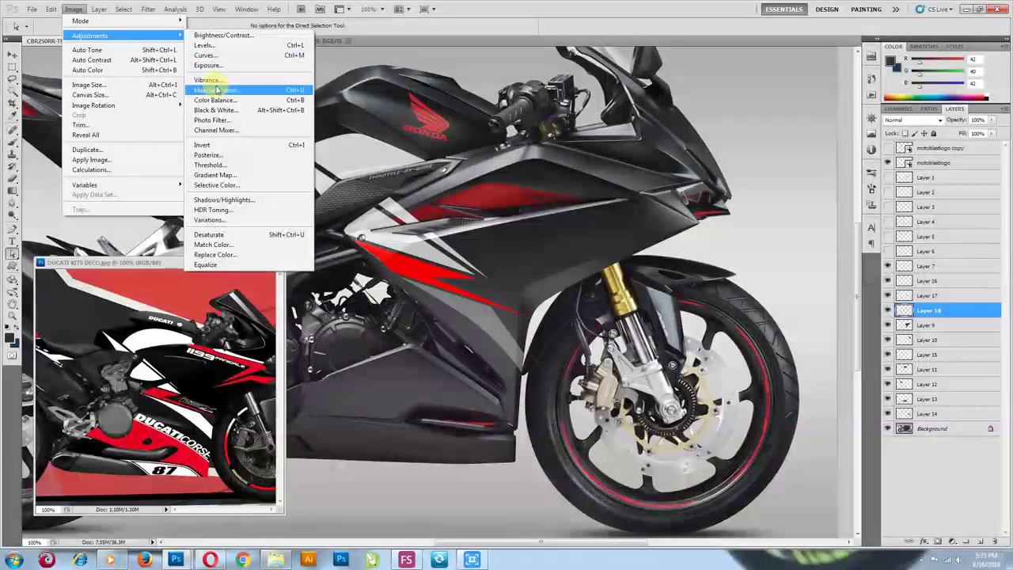
left_click(222, 38)
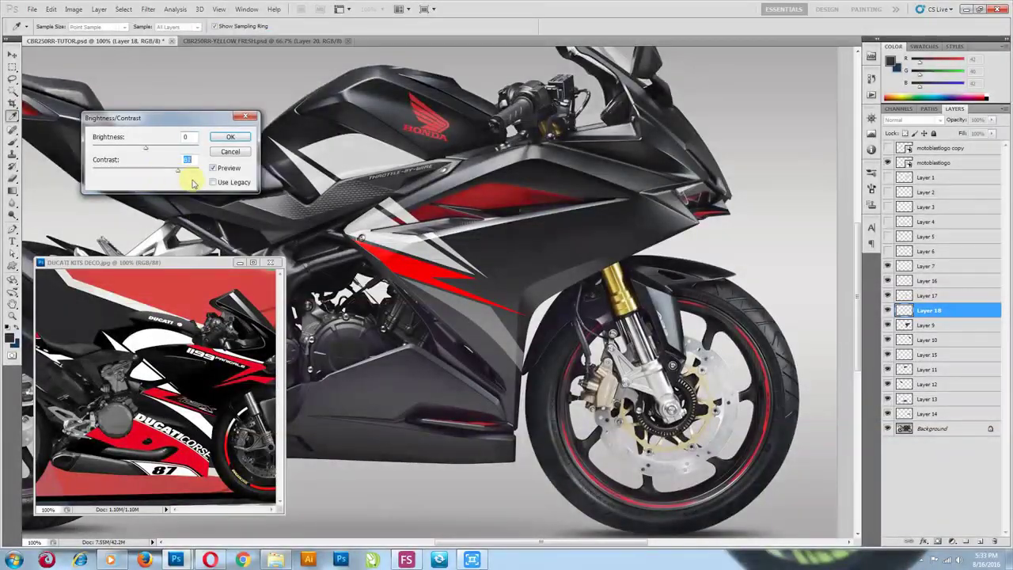
left_click_drag(156, 156, 166, 156)
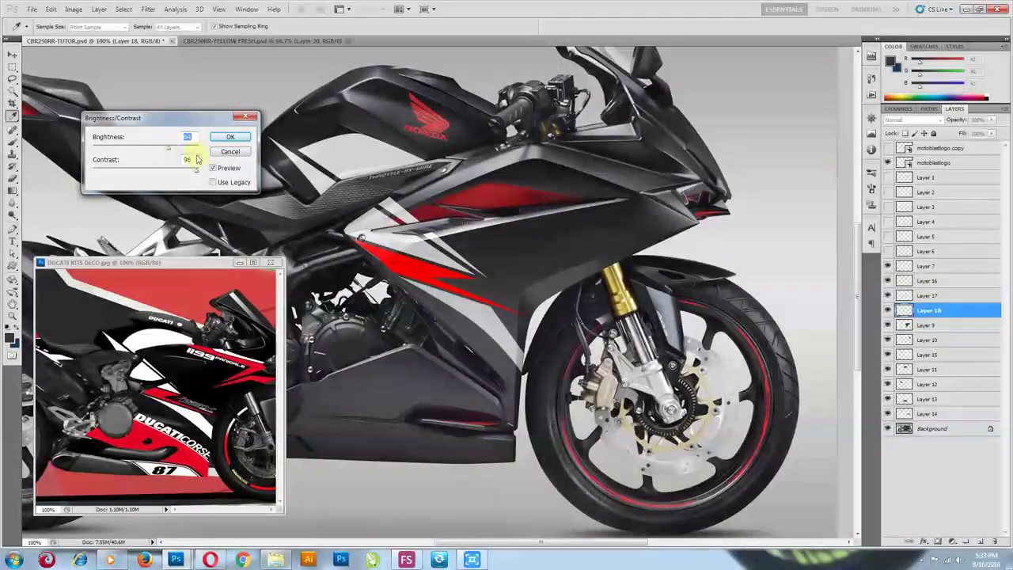
left_click(229, 136)
Make Layer 13 active and draw a curved panel path across the lower fairing, from below the engine to its front corner
key("v")
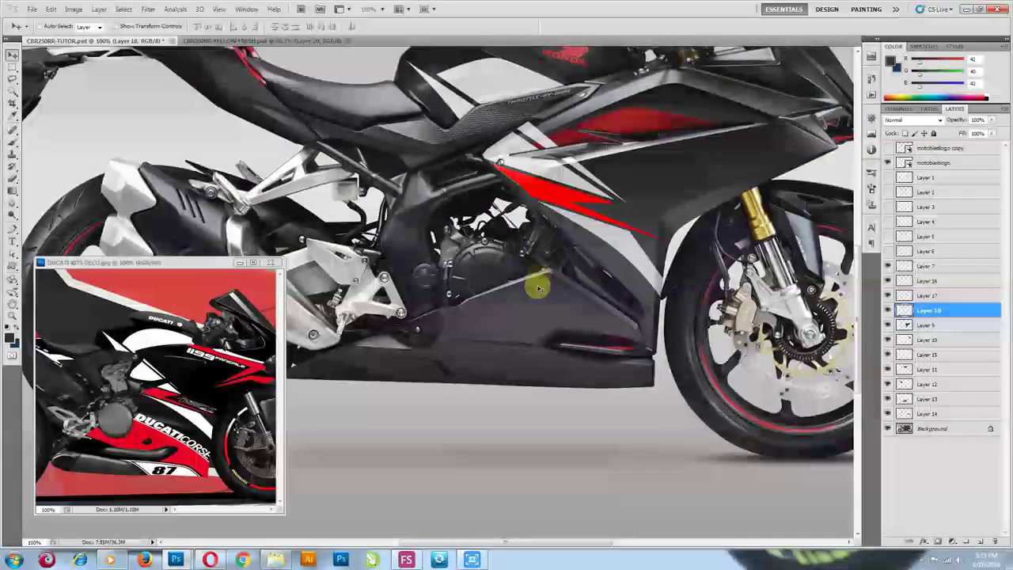
left_click(543, 307)
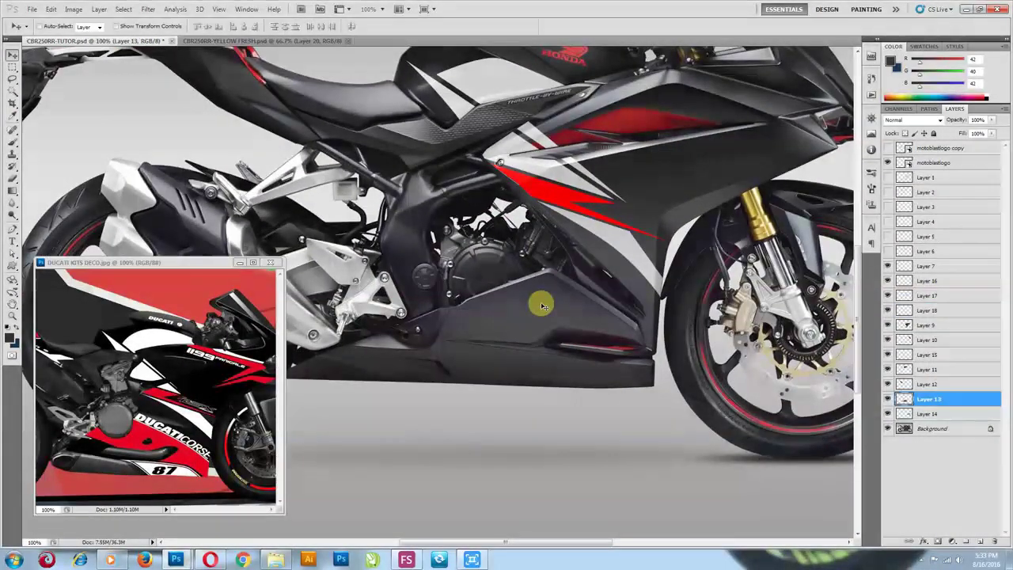
key("p")
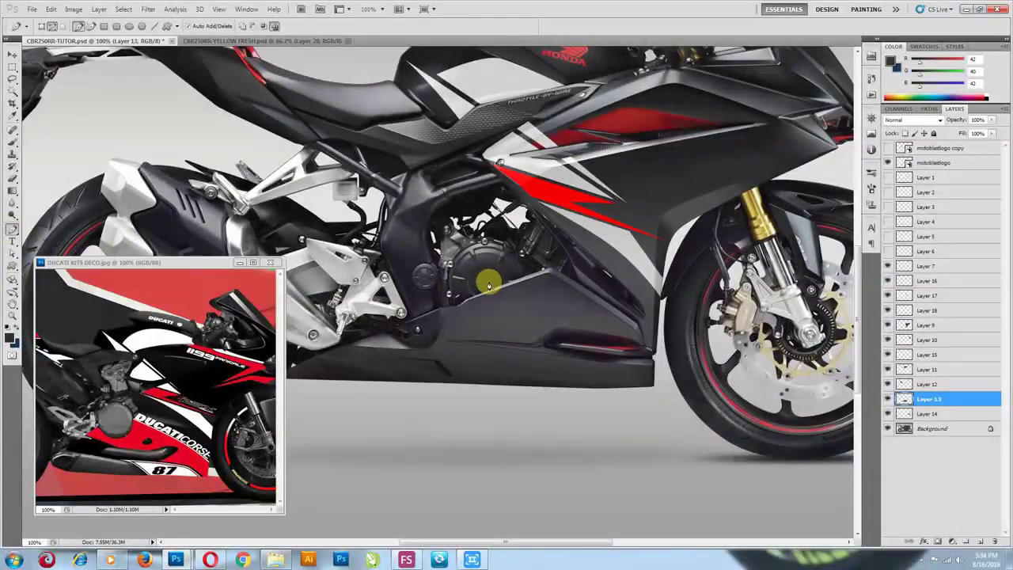
left_click(615, 343)
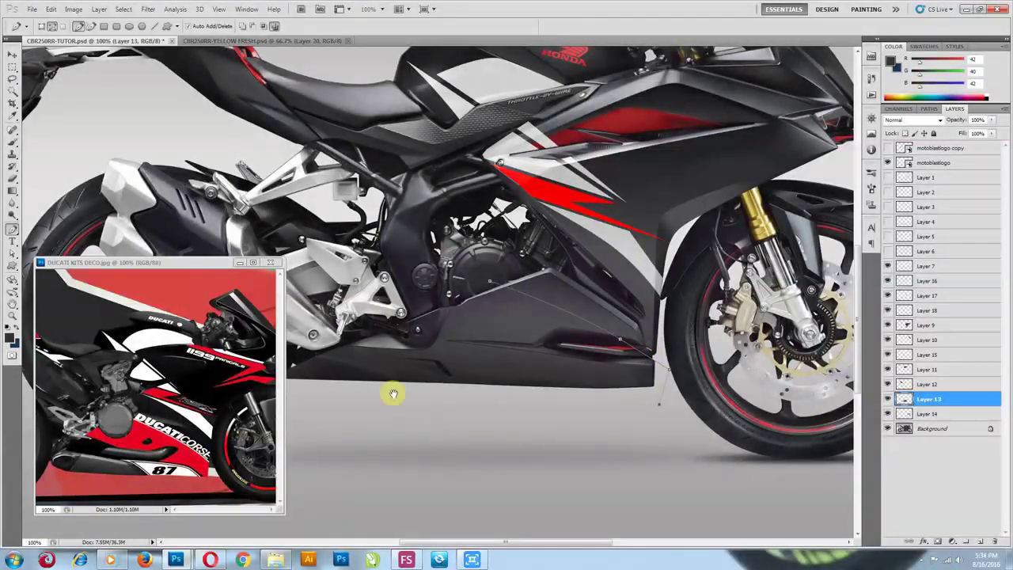
left_click_drag(394, 394, 408, 391)
left_click_drag(652, 396, 590, 355)
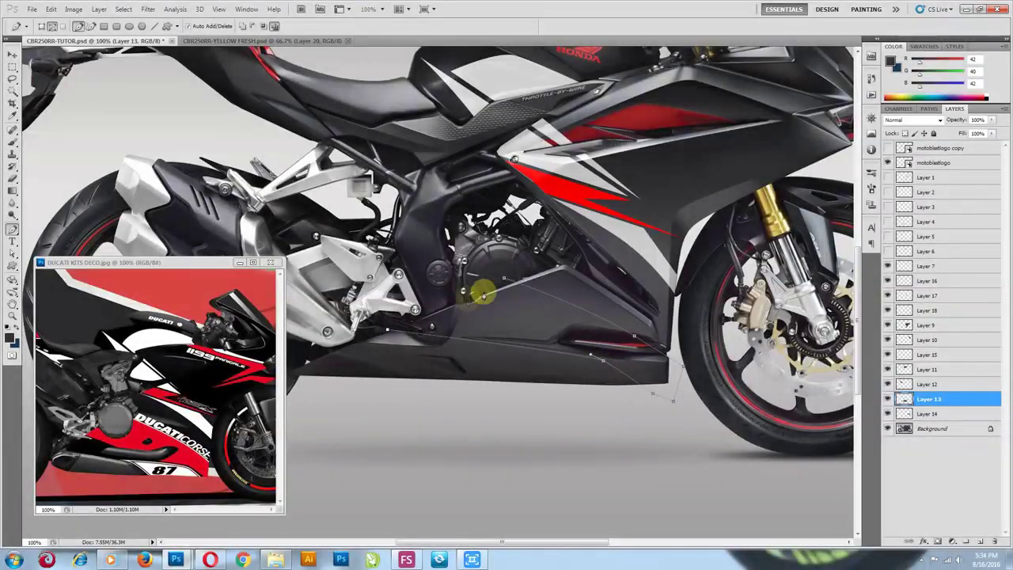
Convert the lower fairing path into a selection and copy that area of Layer 13 onto a new layer
right_click(482, 295)
left_click(489, 294)
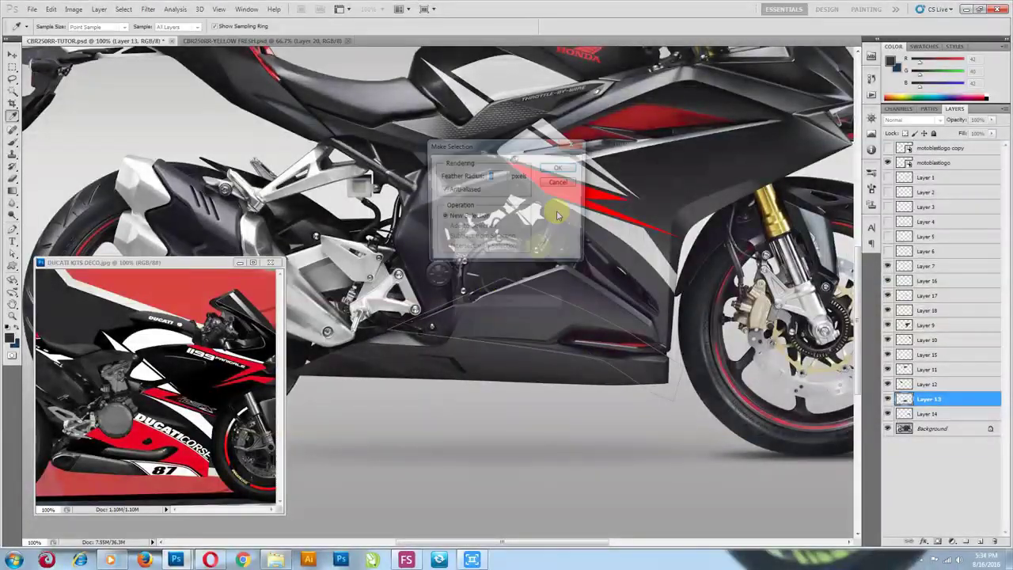
left_click(561, 169)
left_click(98, 9)
mouse_move(107, 21)
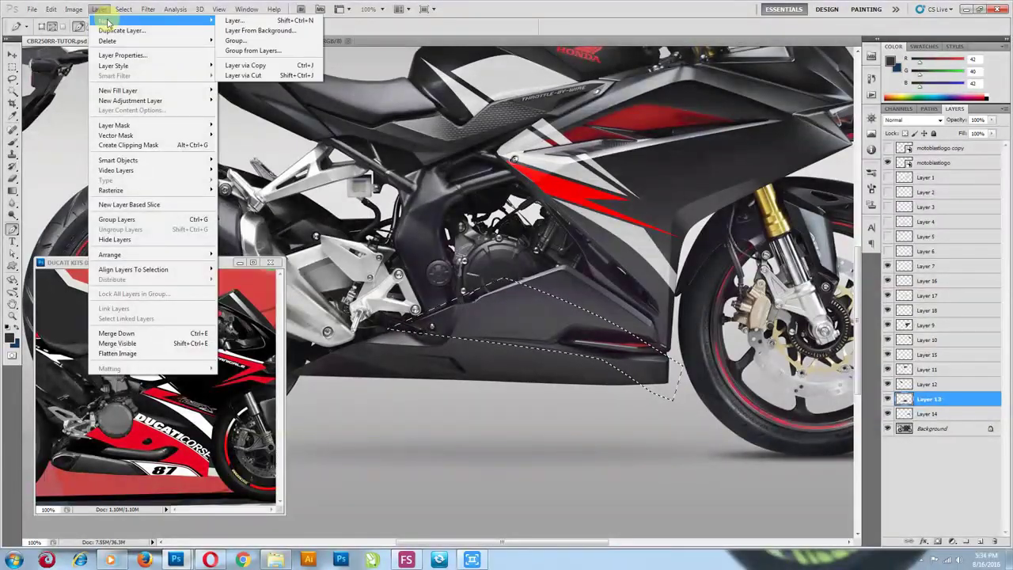
left_click(245, 65)
key("v")
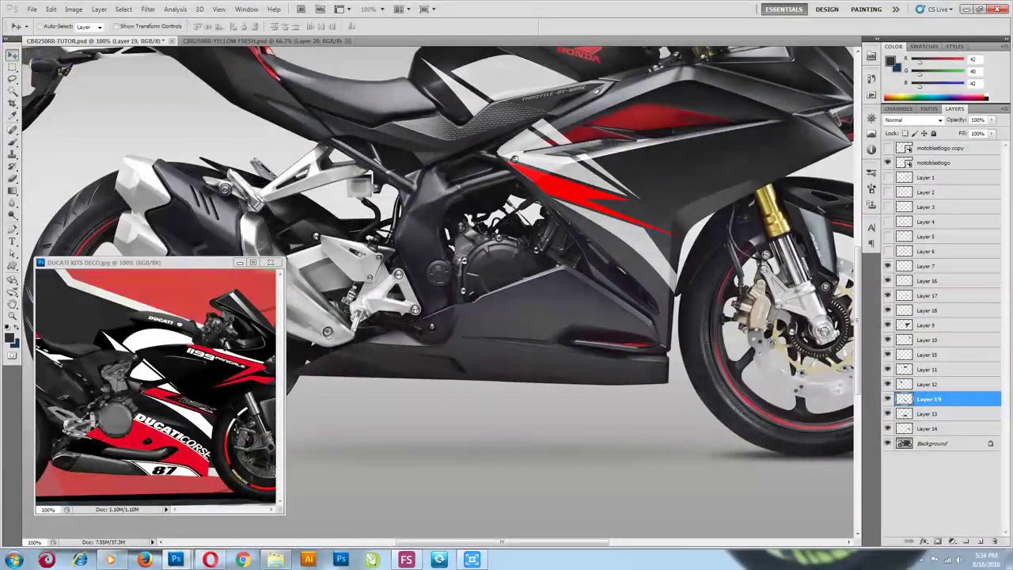
Colorize the copied lower fairing panel red with Hue/Saturation, using hue 0, saturation 100 and lightness about +32
left_click(73, 9)
mouse_move(89, 36)
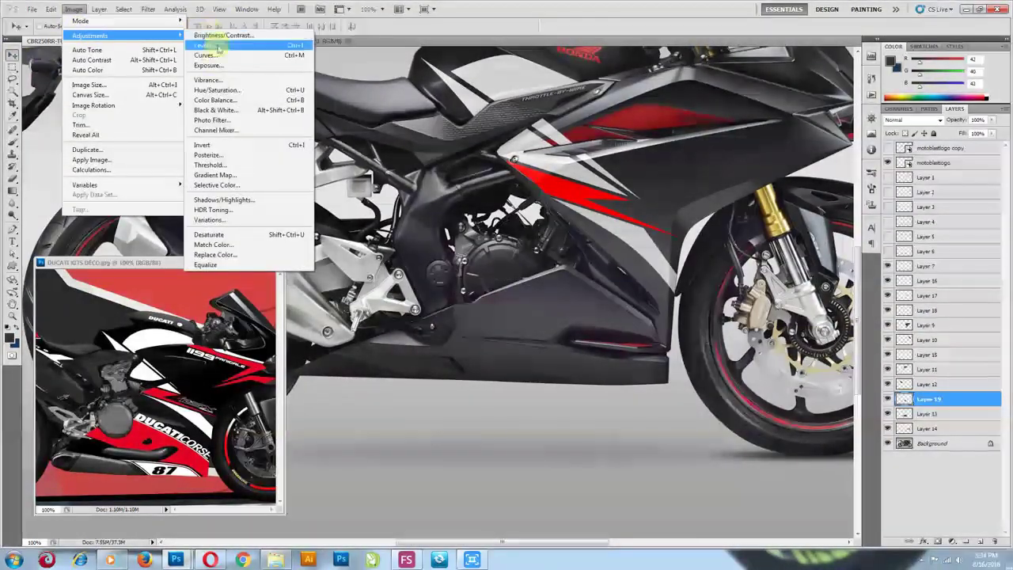
left_click(220, 90)
left_click(206, 274)
left_click_drag(149, 197, 34, 209)
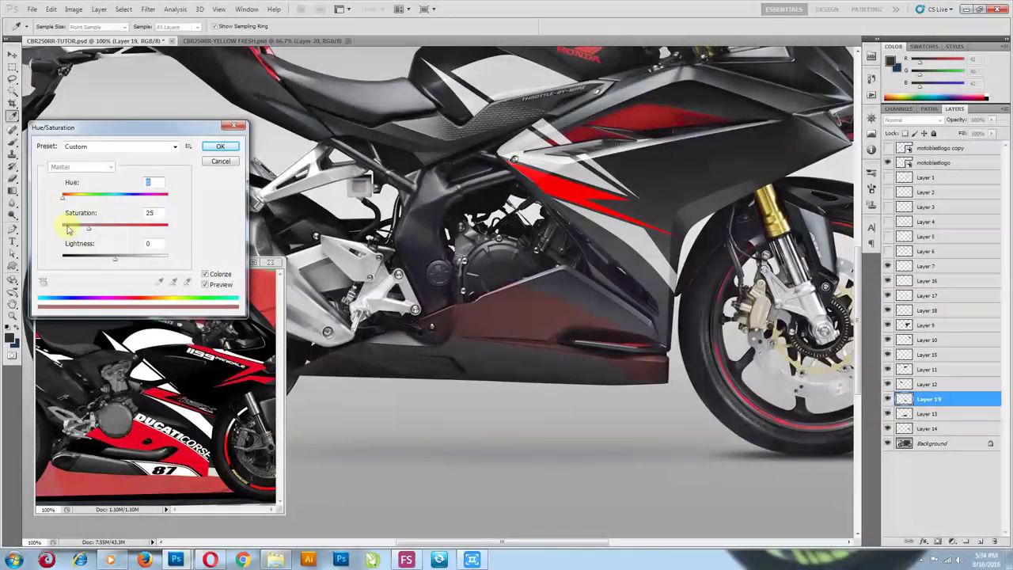
left_click_drag(88, 227, 168, 227)
left_click_drag(115, 257, 133, 262)
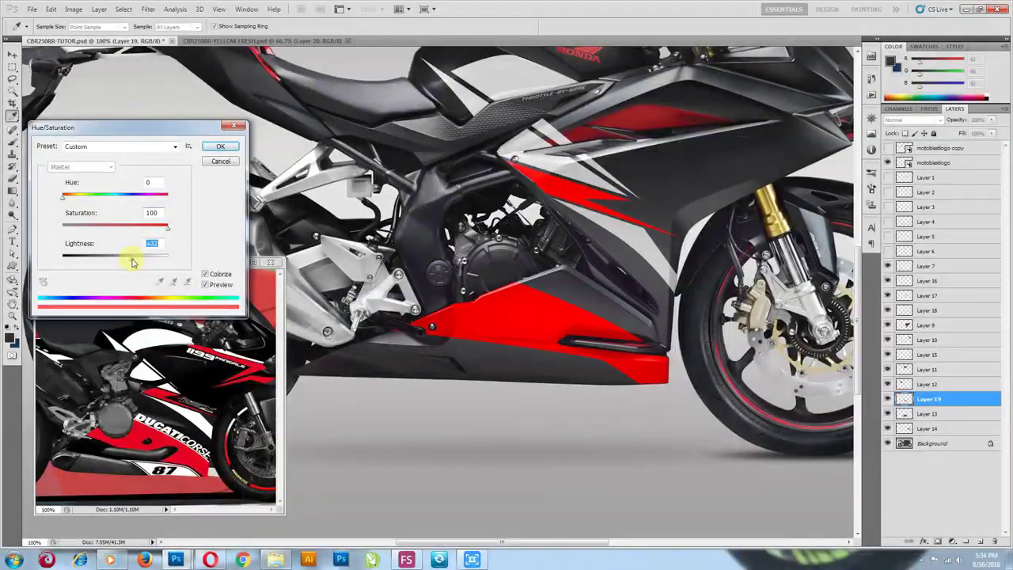
left_click(216, 146)
key("v")
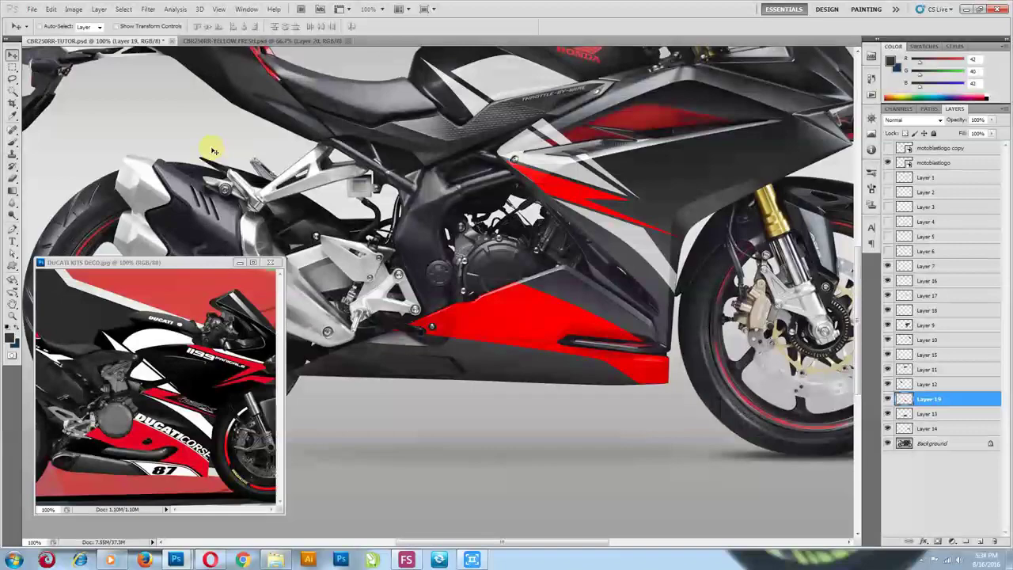
Draw a curved panel path on the belly fairing just below the red panel and refine its upper corner points
left_click(13, 228)
left_click(641, 391)
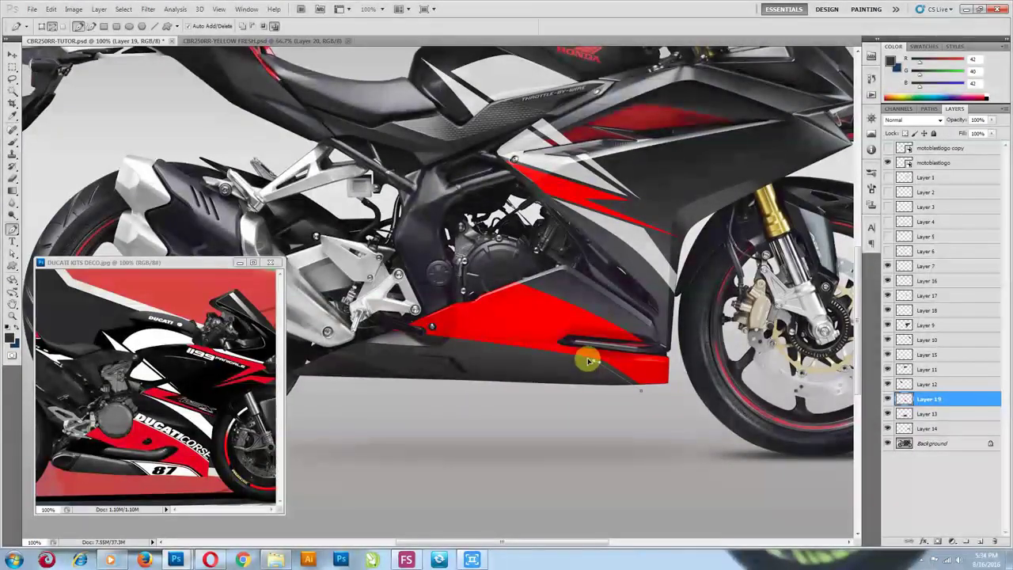
left_click_drag(452, 342, 514, 390)
left_click(641, 391)
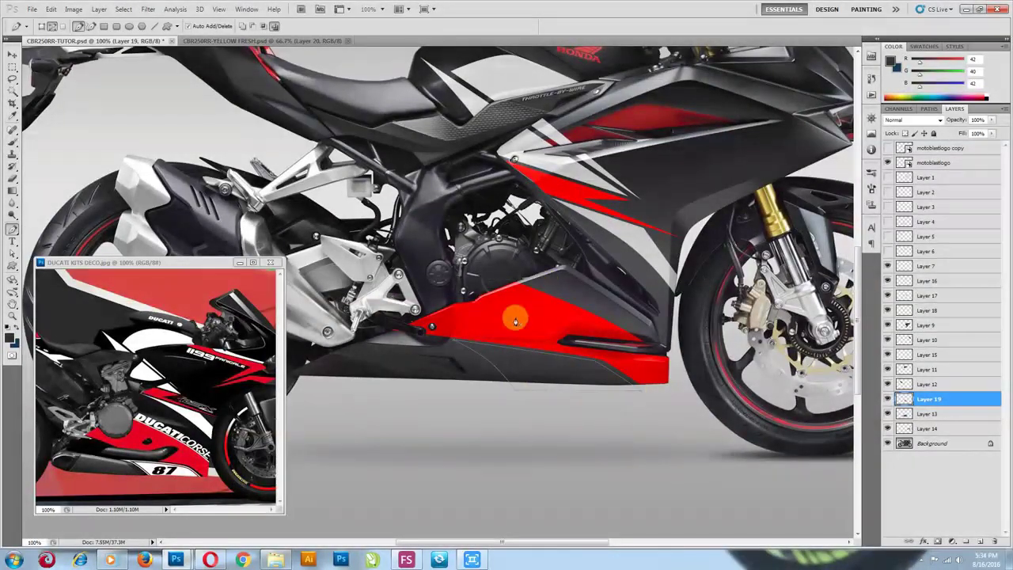
key("a")
left_click(466, 342)
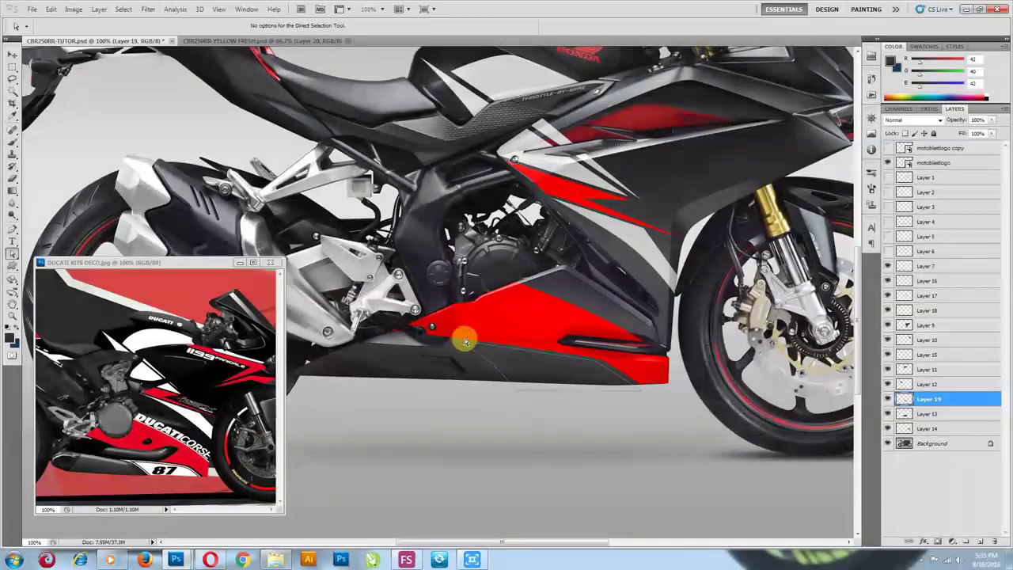
left_click_drag(454, 341, 454, 343)
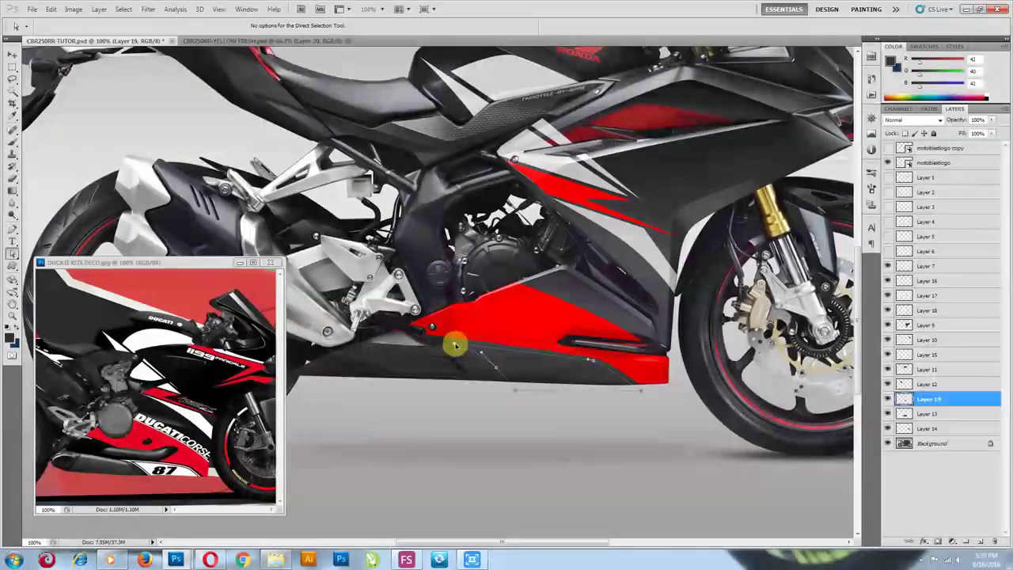
left_click(597, 363)
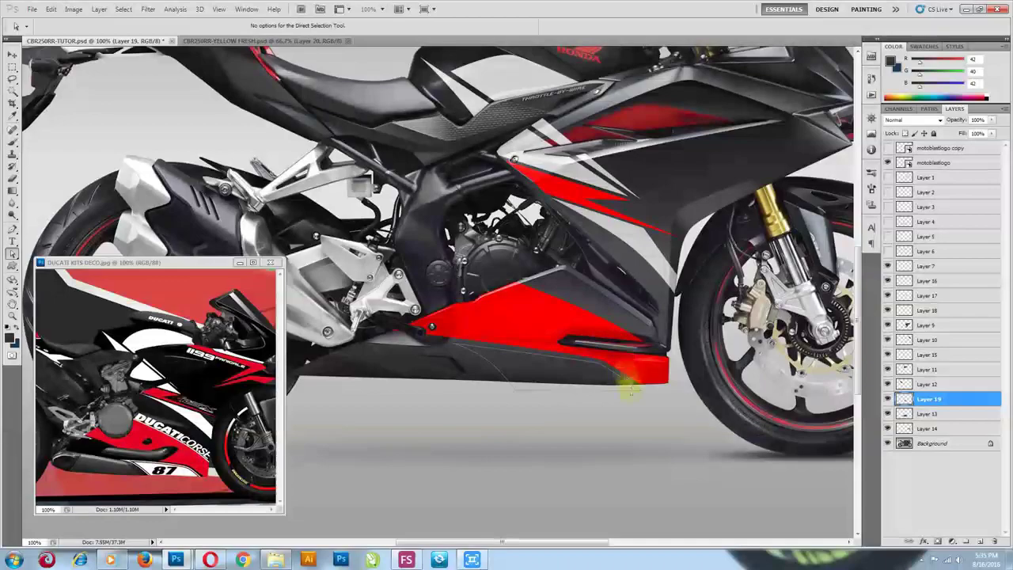
Convert the belly panel path into a selection and copy that area of Layer 13 onto a new layer
right_click(603, 293)
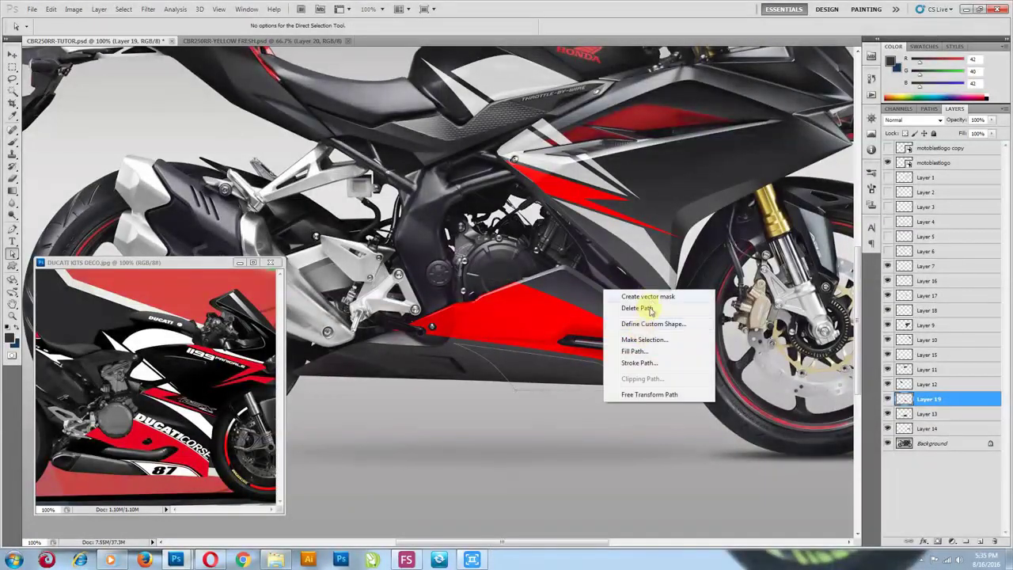
left_click(629, 321)
left_click(560, 165)
key("v")
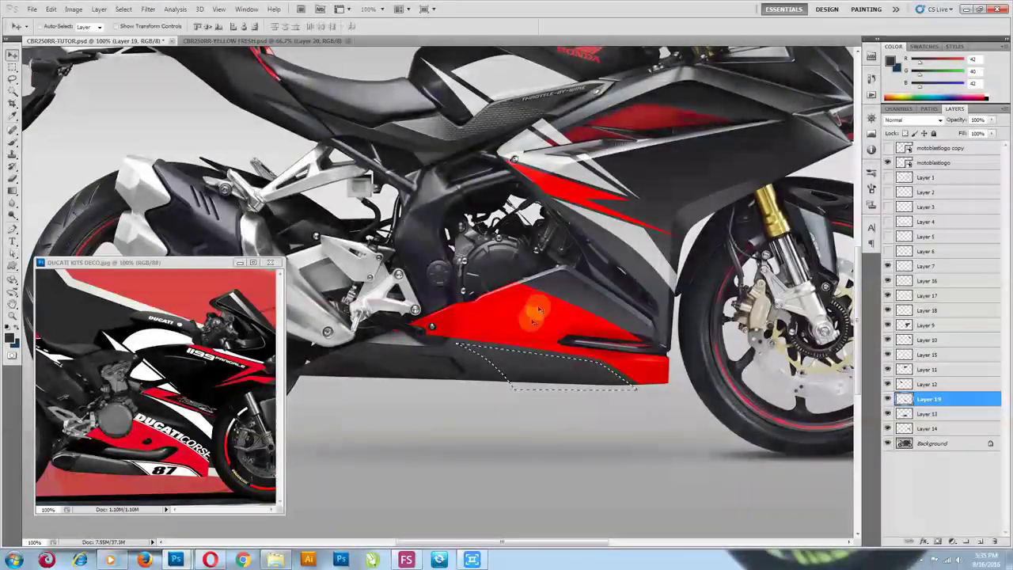
left_click(943, 416)
left_click(99, 8)
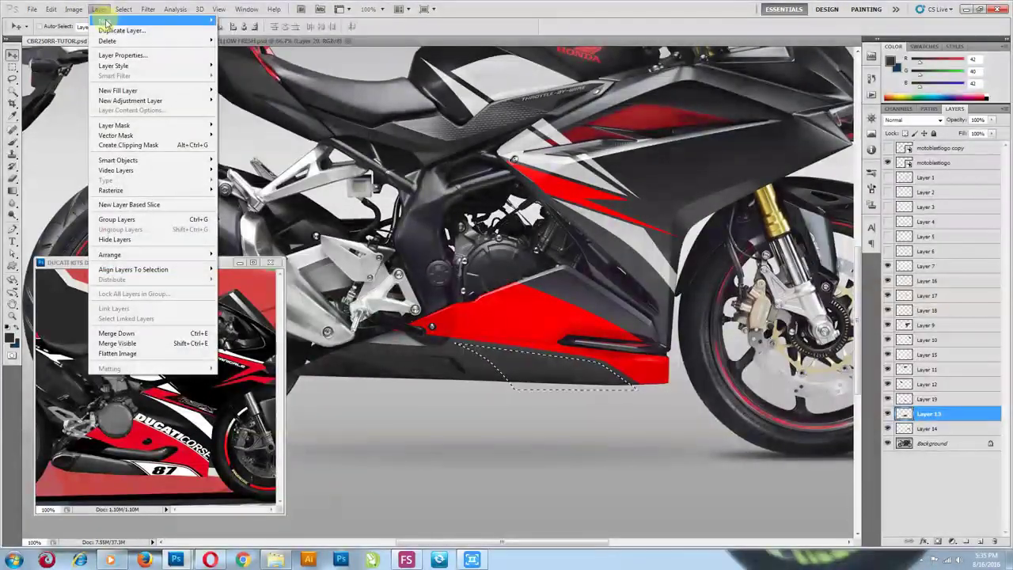
left_click(245, 65)
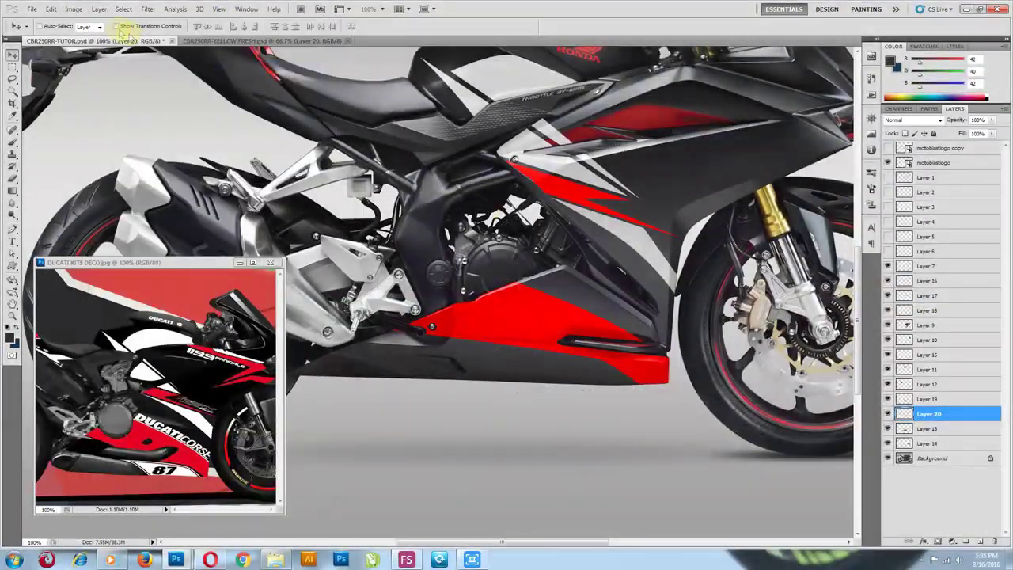
Colorize the belly panel grey with Hue/Saturation, using hue 300, saturation 0 and a raised lightness
left_click(83, 11)
mouse_move(111, 35)
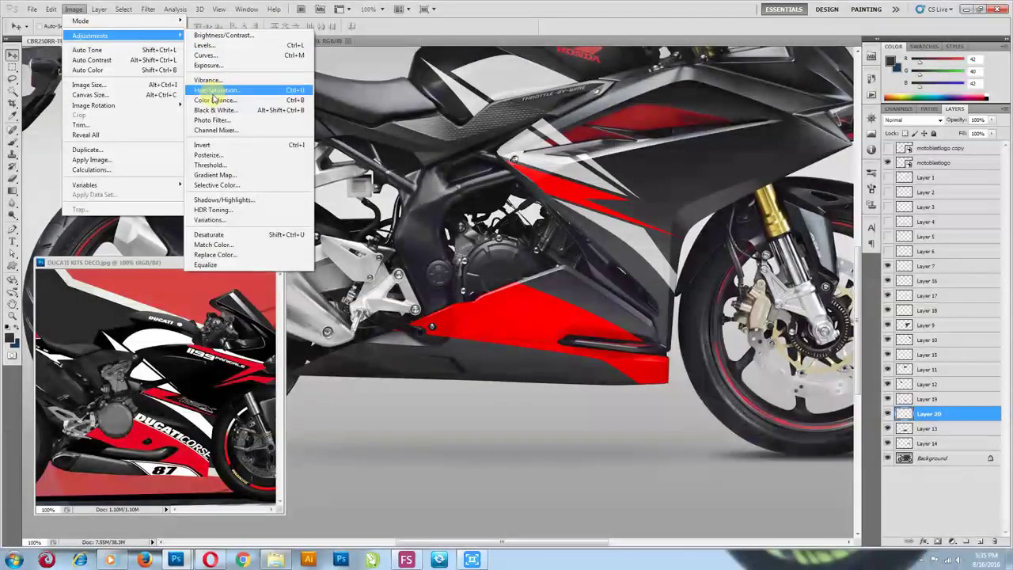
left_click(212, 94)
left_click(206, 273)
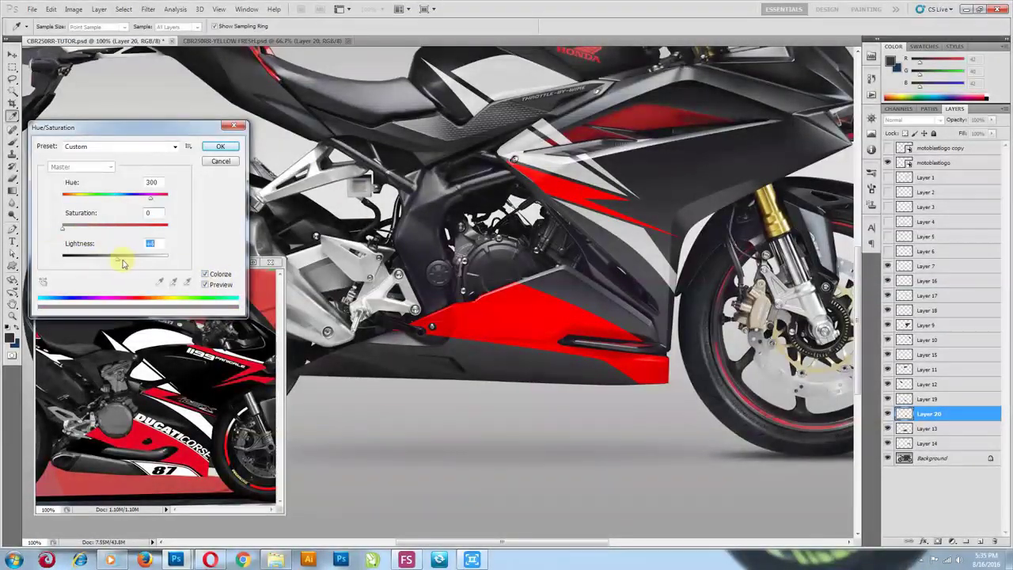
left_click_drag(115, 263, 129, 260)
left_click(217, 147)
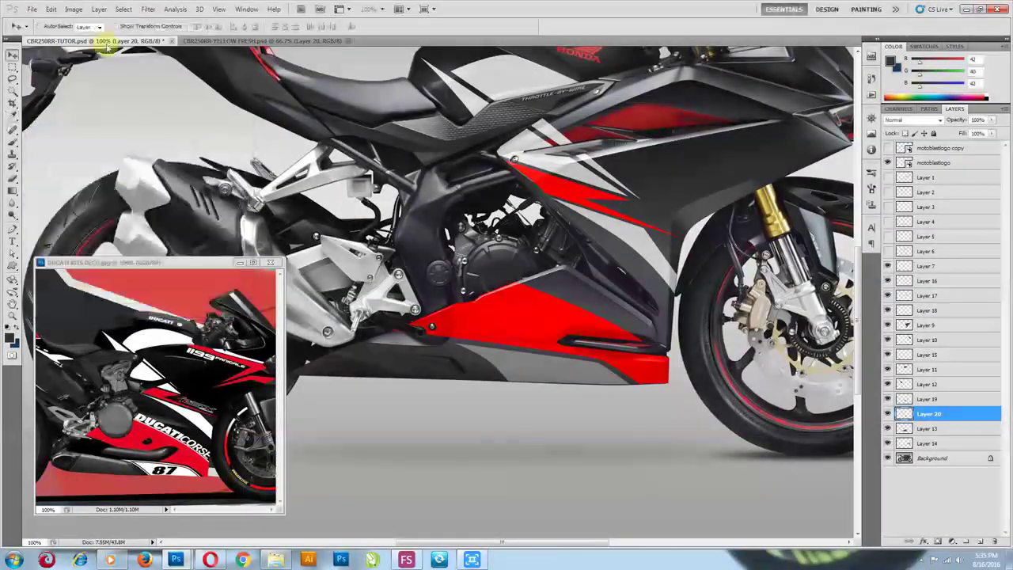
Whiten the belly panel by raising its brightness with Brightness/Contrast
left_click(76, 9)
mouse_move(110, 36)
left_click(204, 33)
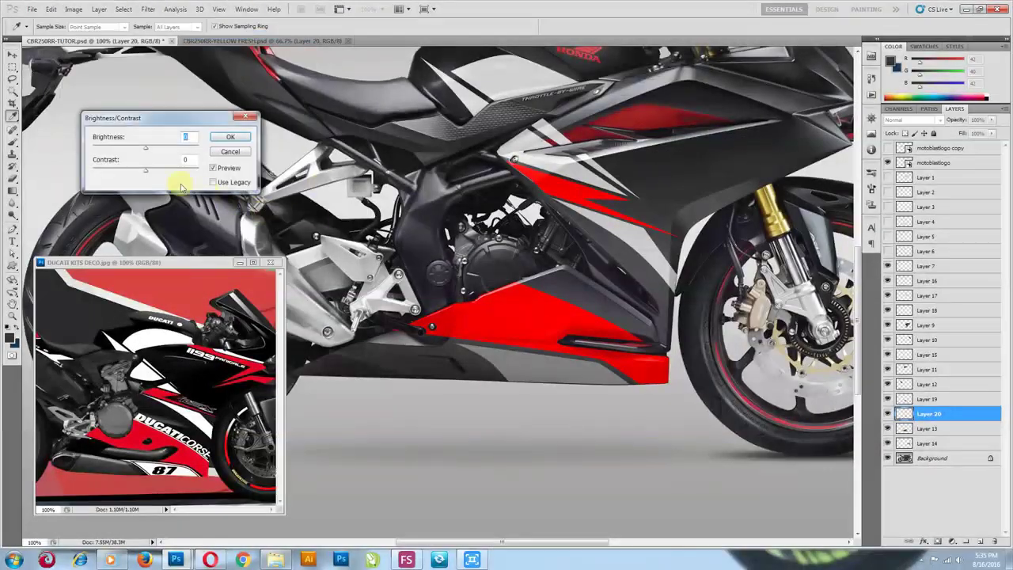
left_click_drag(145, 148, 164, 155)
left_click(217, 139)
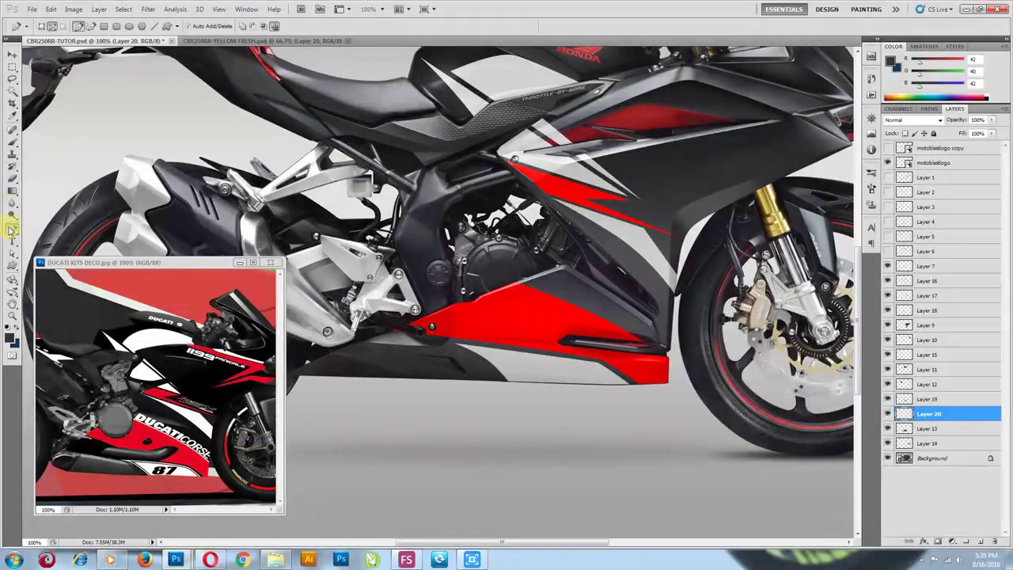
Draw an inset outline path inside the white belly panel and convert it into a selection
key("ctrl+plus")
left_click_drag(664, 374, 541, 256)
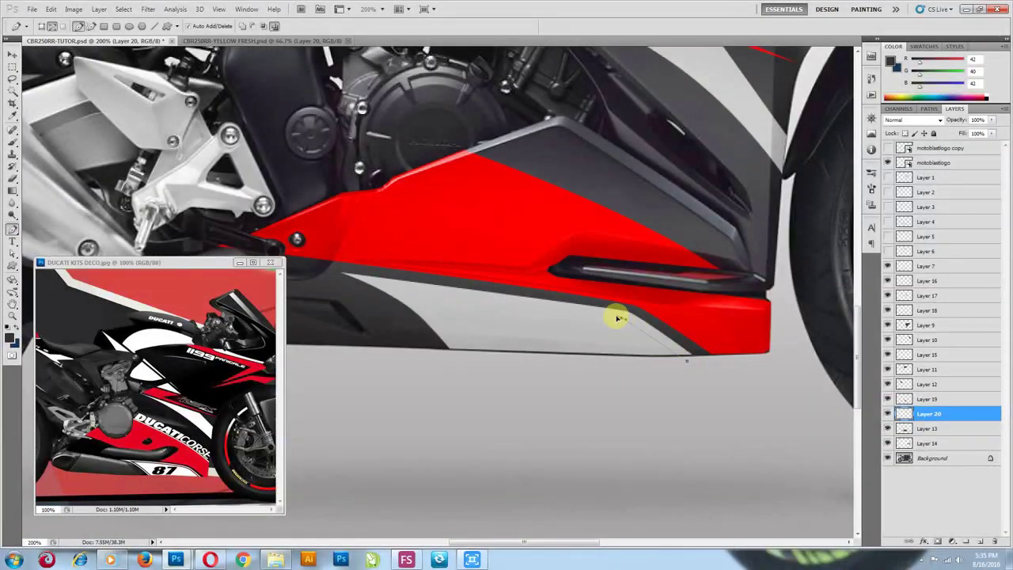
left_click(390, 285)
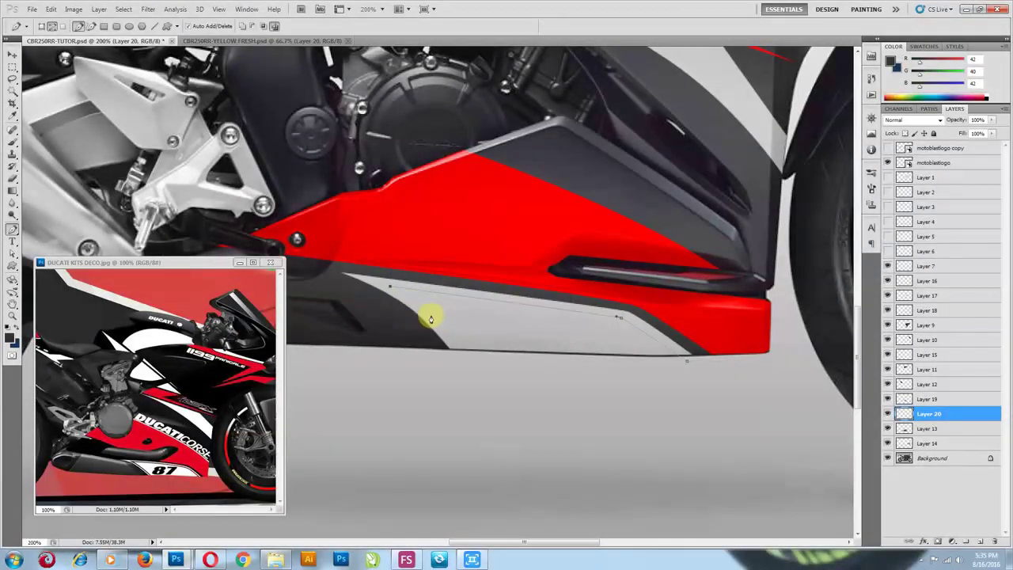
left_click(685, 362)
right_click(409, 165)
left_click(459, 227)
left_click(556, 170)
left_click(12, 54)
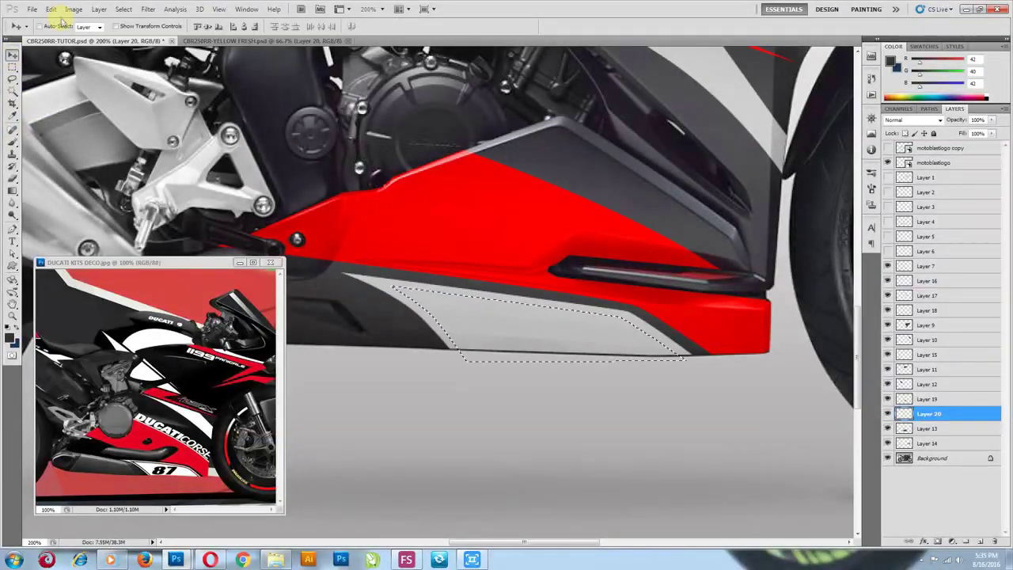
Stroke the inset selection on Layer 20 with a centred dark grey line sampled from the fairing, and deselect
left_click(52, 8)
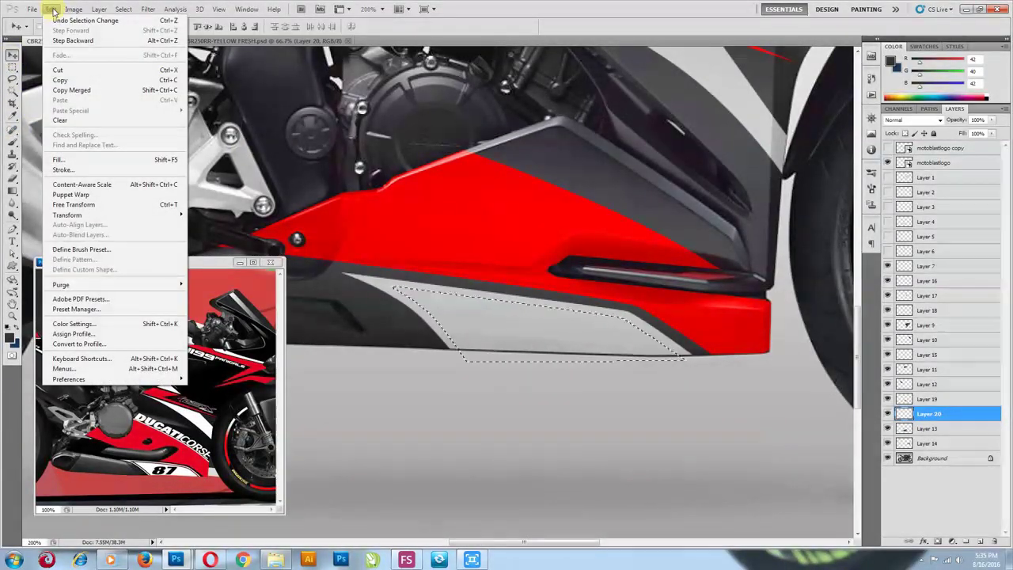
left_click(65, 169)
left_click(500, 428)
left_click(396, 328)
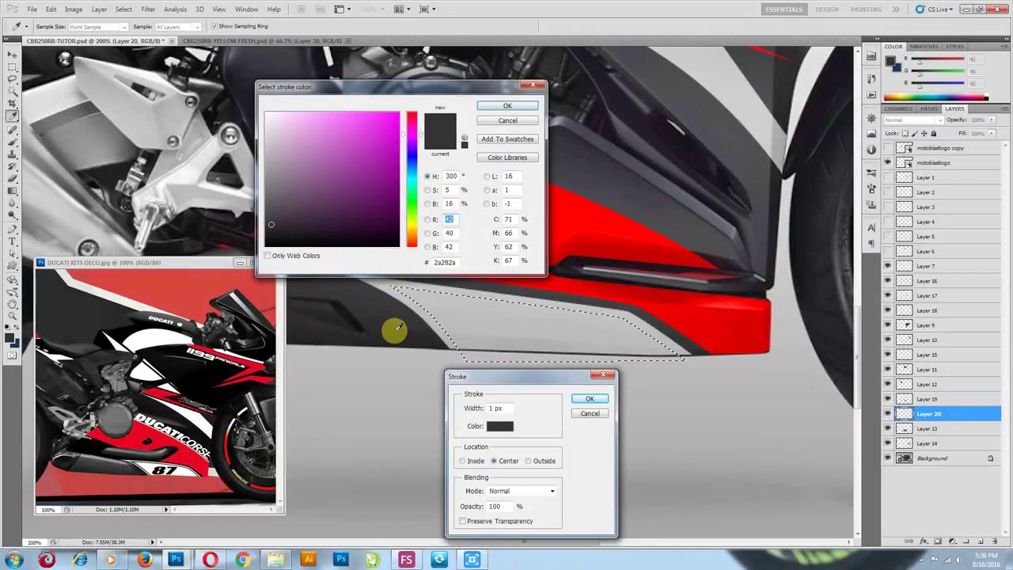
left_click(508, 106)
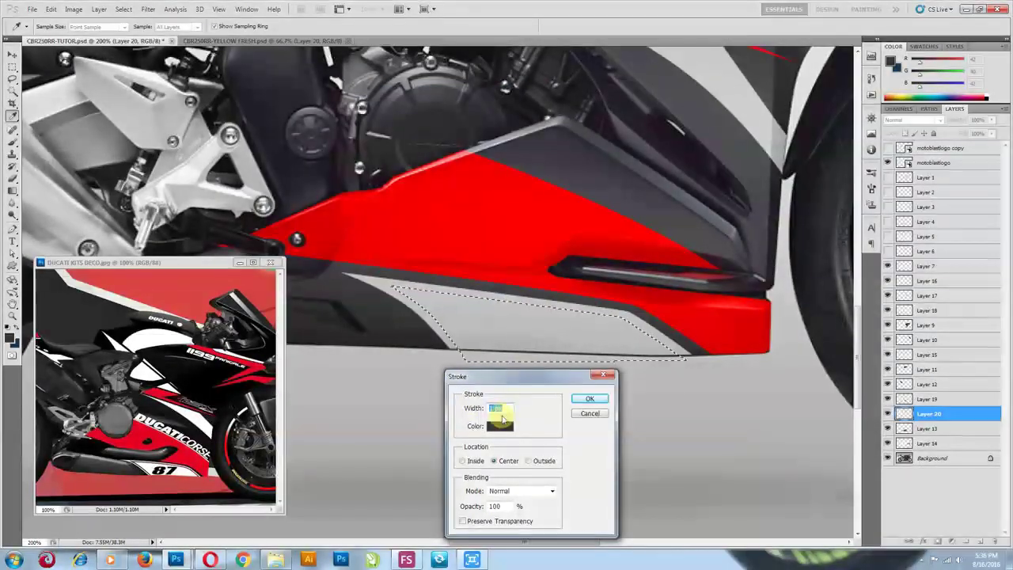
left_click(590, 399)
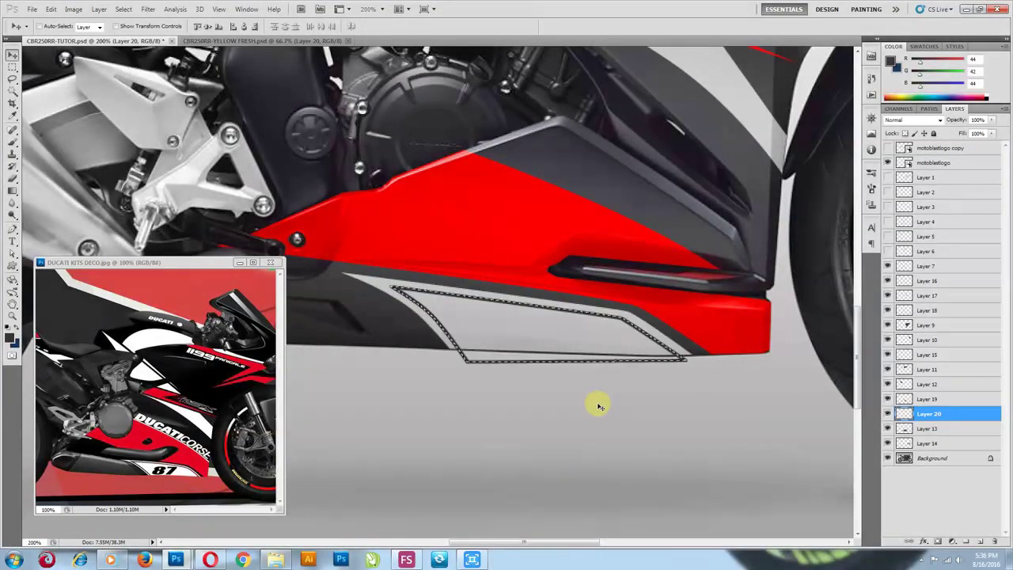
left_click(123, 8)
left_click(135, 36)
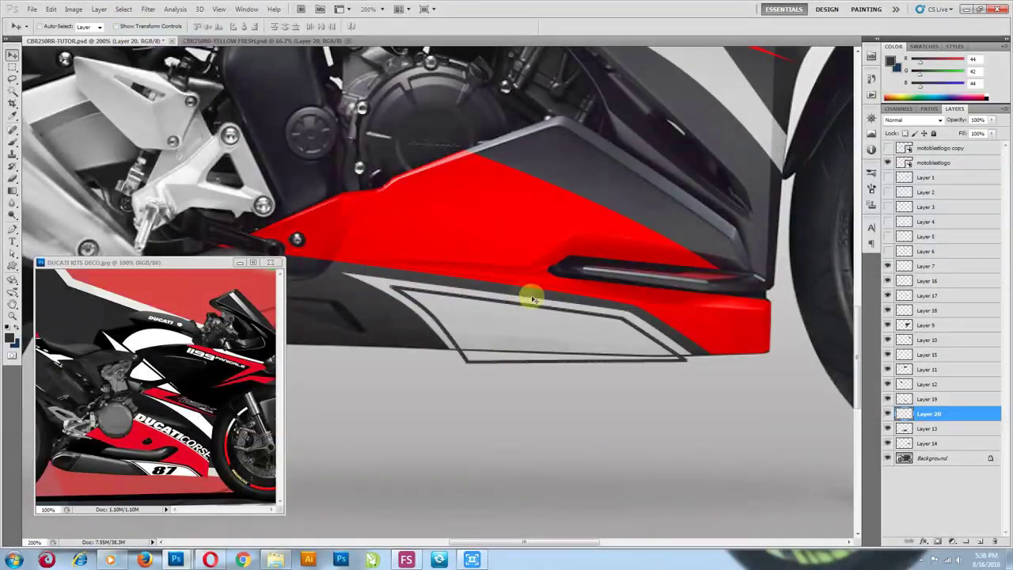
Undo the Layer 19 selection and the stroke on Layer 20 to restore the inset selection
left_click(905, 402, "ctrl")
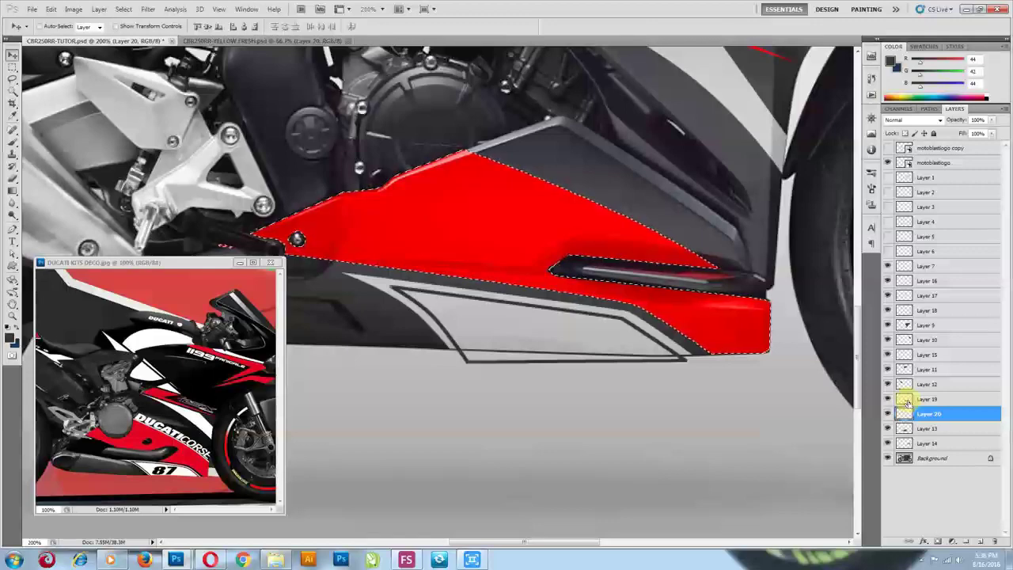
key("ctrl+alt+z")
key("ctrl+alt+z")
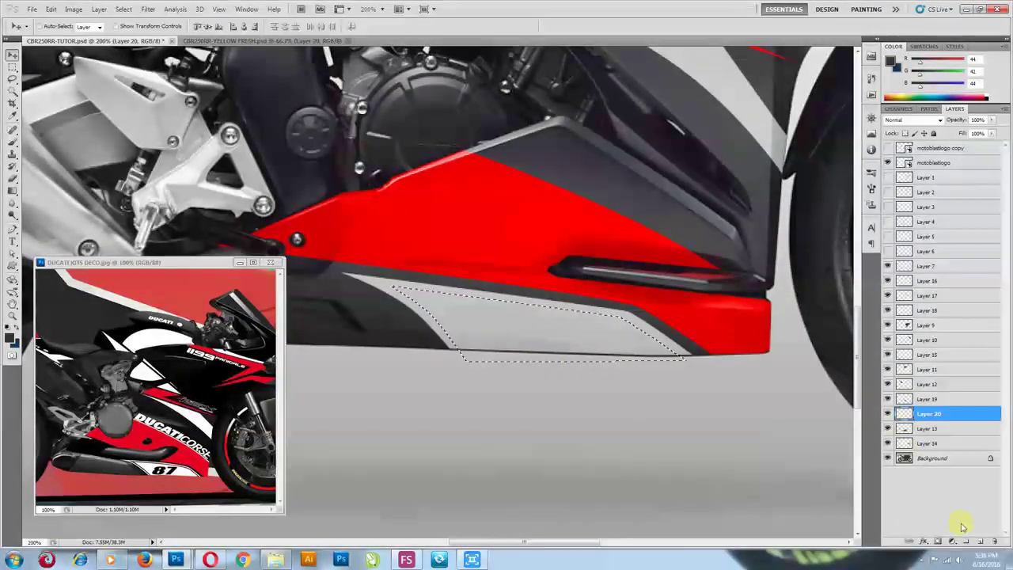
Stroke the inset selection in dark grey on a new layer above Layer 20, deselect, and mask the line to the white belly panel's shape
key("ctrl+j")
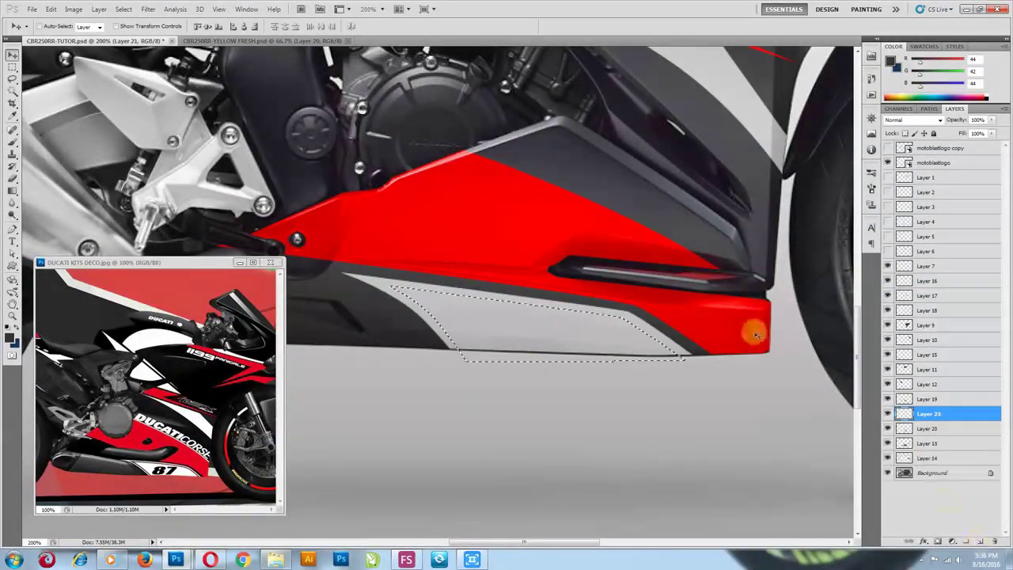
left_click(50, 8)
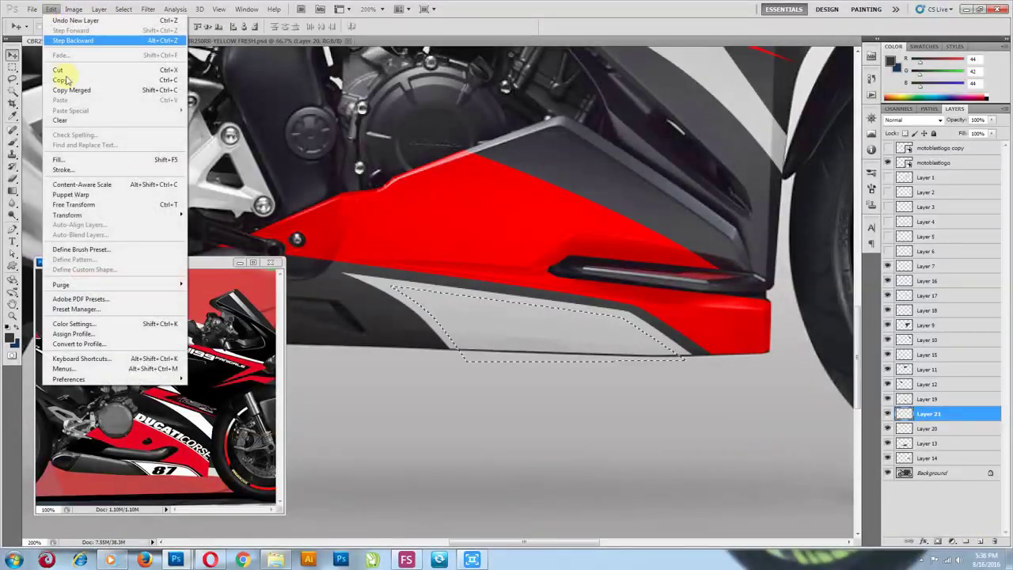
left_click(79, 169)
left_click(590, 400)
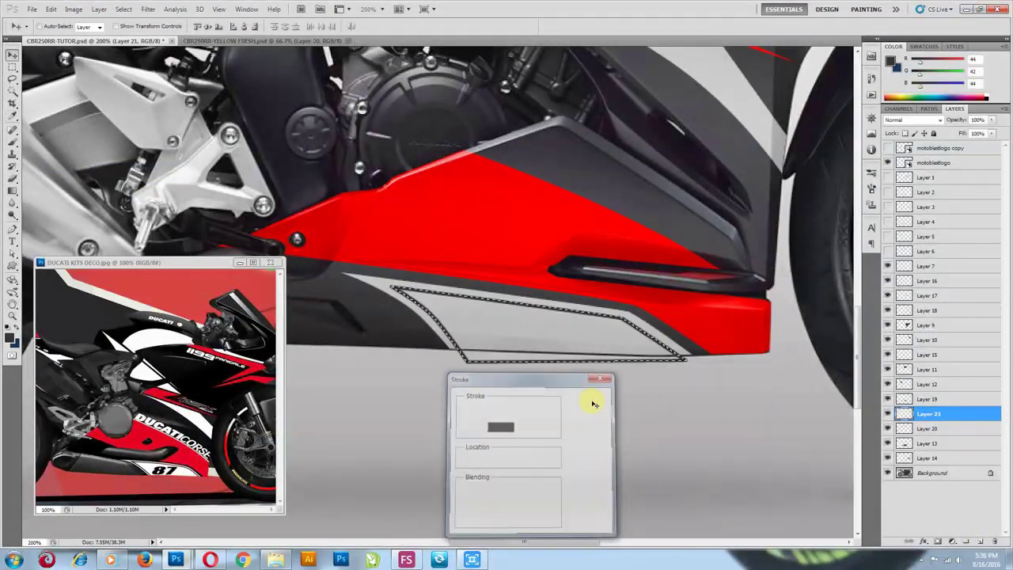
key("ctrl+d")
key("v")
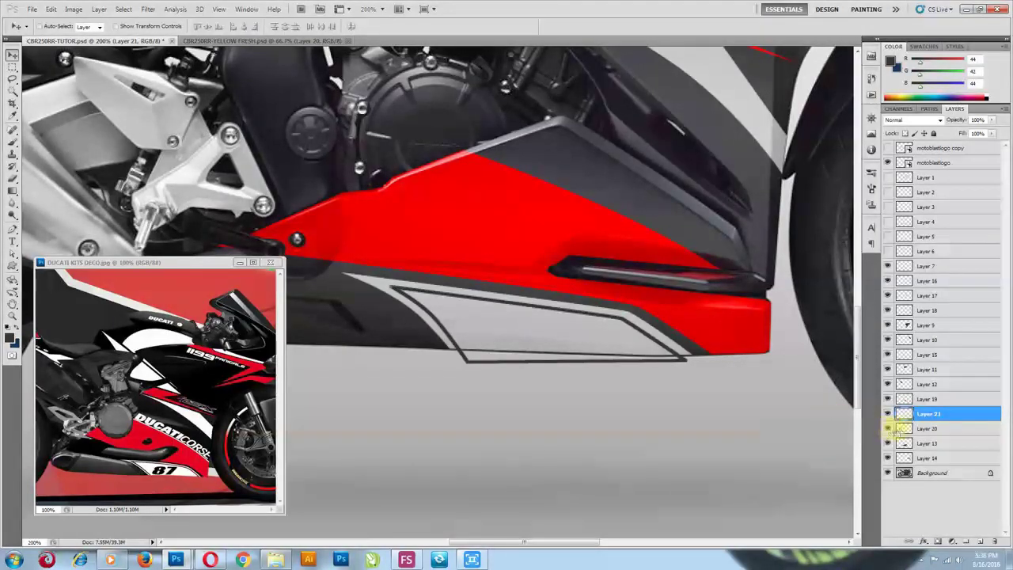
left_click(903, 430, "ctrl")
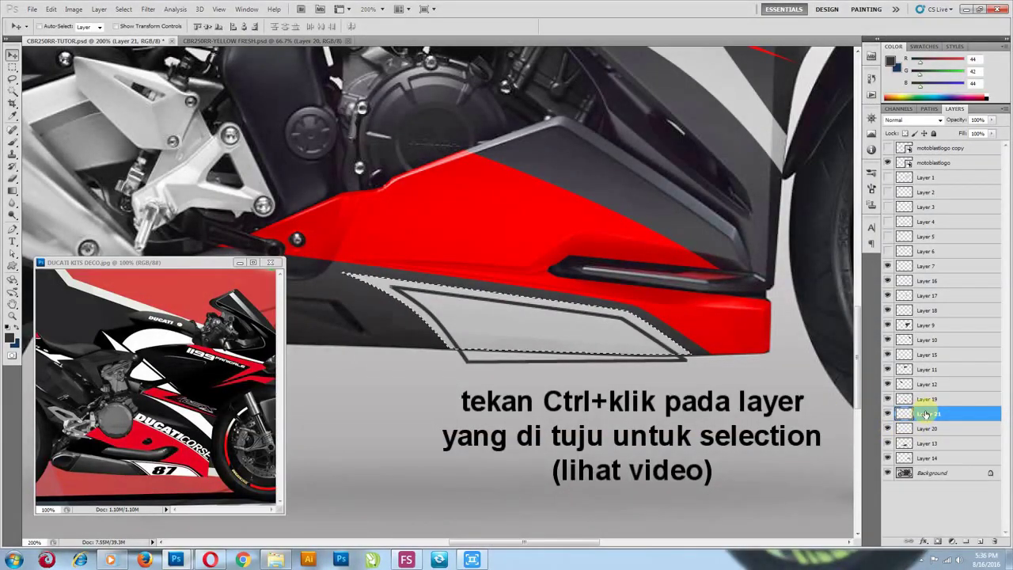
left_click(937, 541)
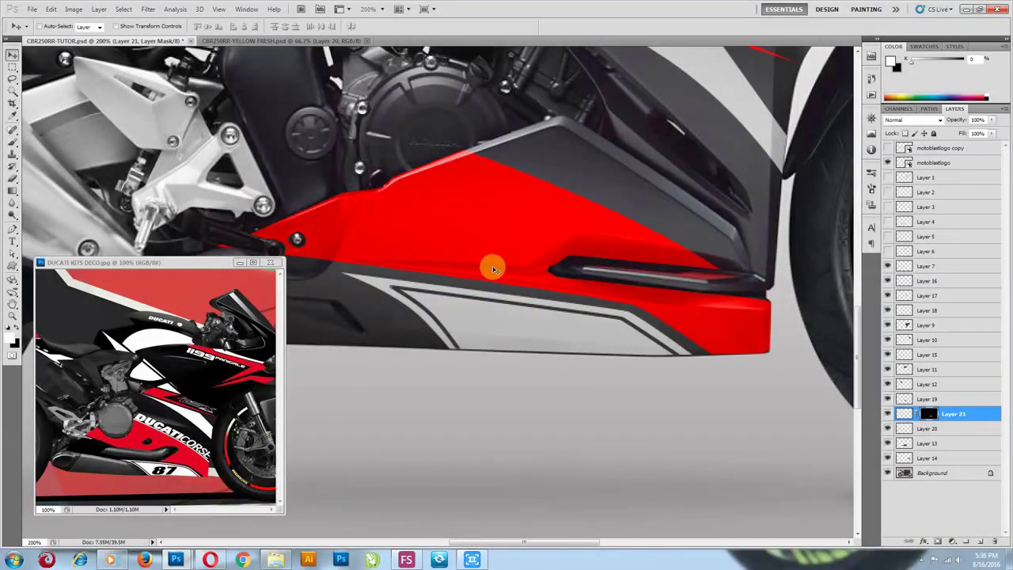
Add a new empty layer directly above the lower fairing's Layer 13
key("ctrl+minus")
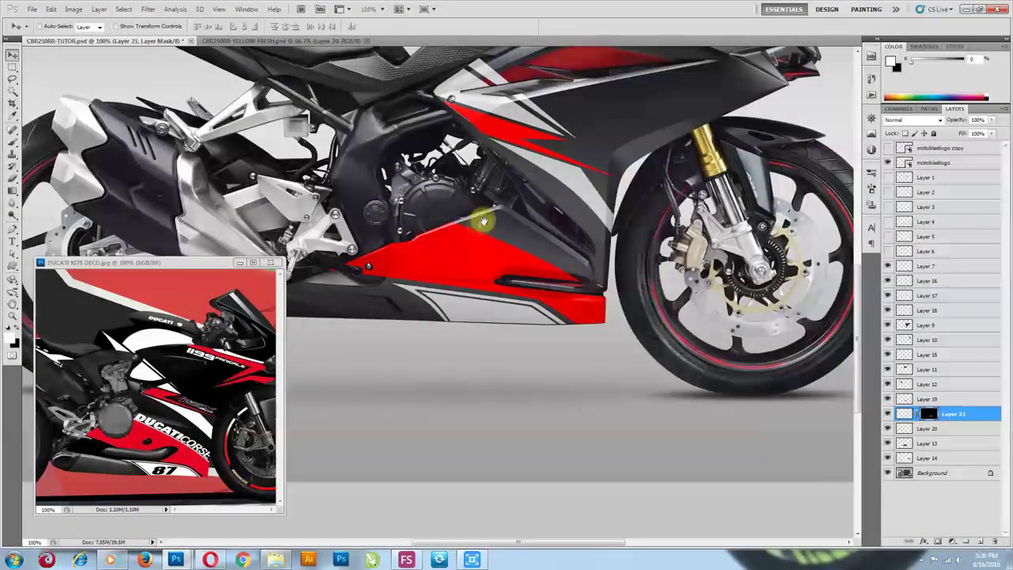
left_click_drag(483, 222, 473, 229)
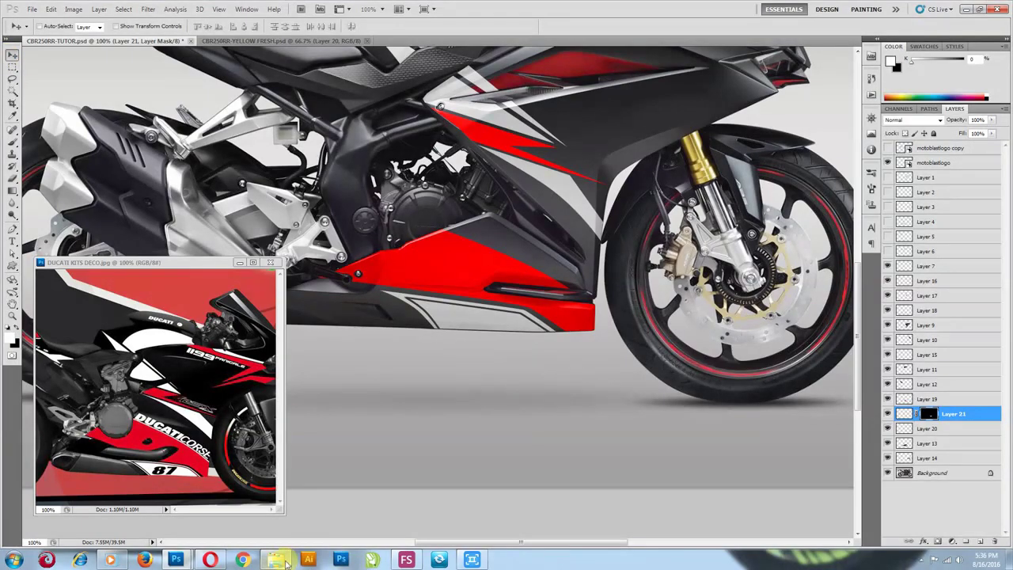
left_click_drag(534, 198, 467, 378)
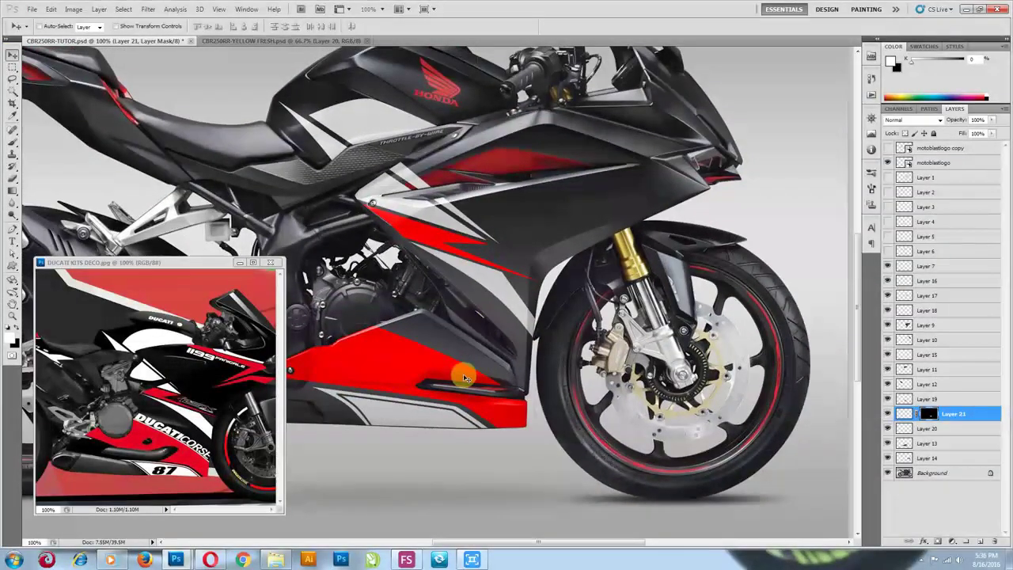
left_click(437, 337)
key("p")
key("ctrl+plus")
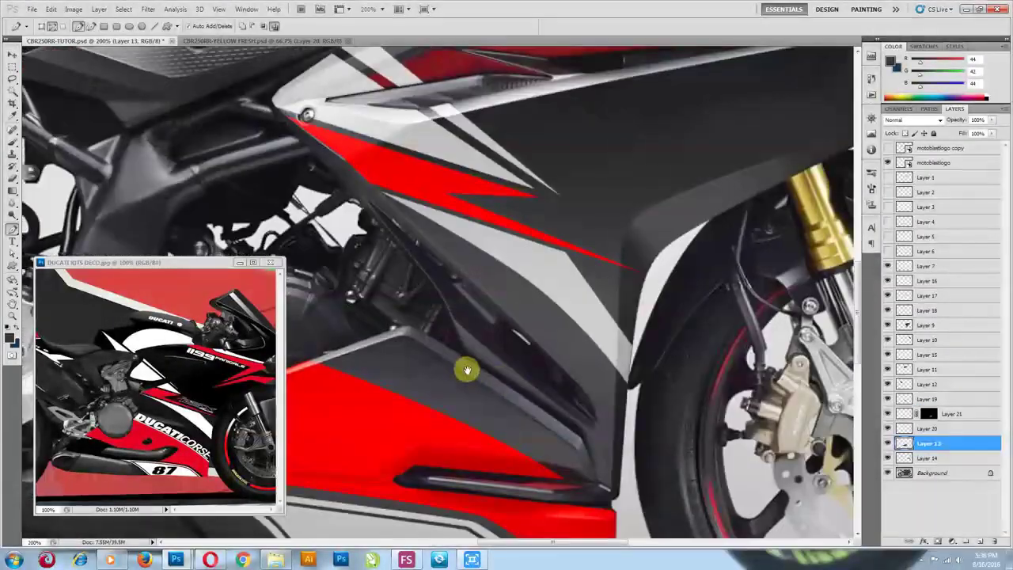
left_click_drag(467, 371, 488, 272)
left_click(981, 541)
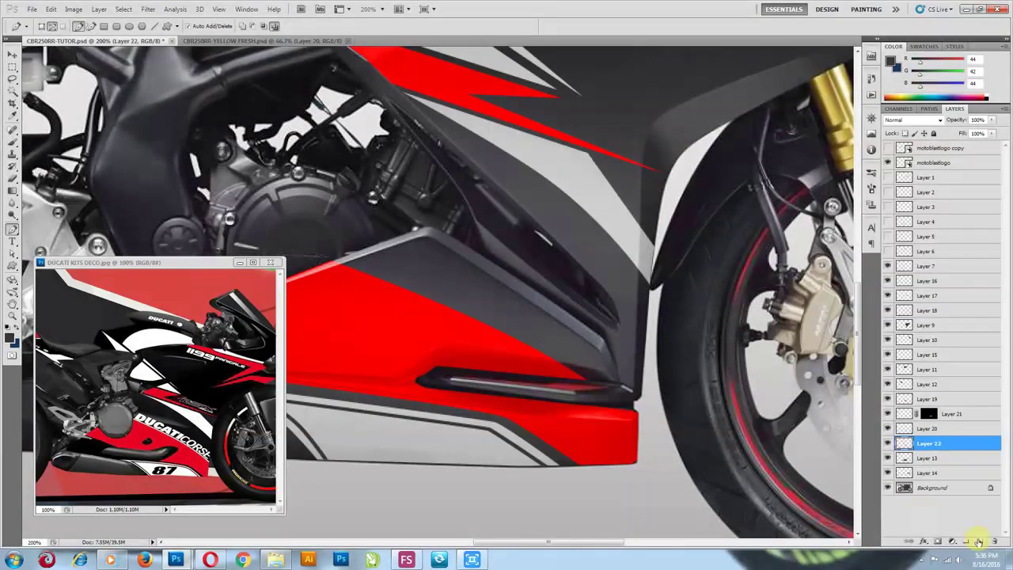
Draw a closed path along the red lower fairing graphic's upper edge, enclosing the dark area above it, and convert it into a selection
left_click(333, 254)
left_click(454, 300)
left_click(511, 326)
left_click(568, 359)
left_click(596, 383)
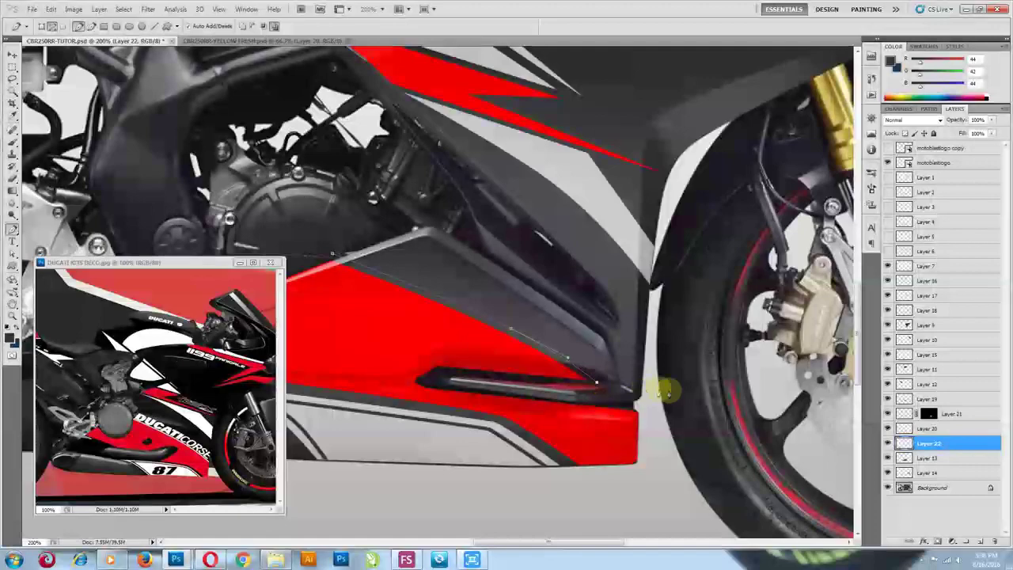
right_click(385, 229)
left_click(429, 267)
left_click(565, 163)
Stroke the selection on Layer 22 with a centred 3 px near-white line, and deselect
left_click(51, 8)
left_click(71, 163)
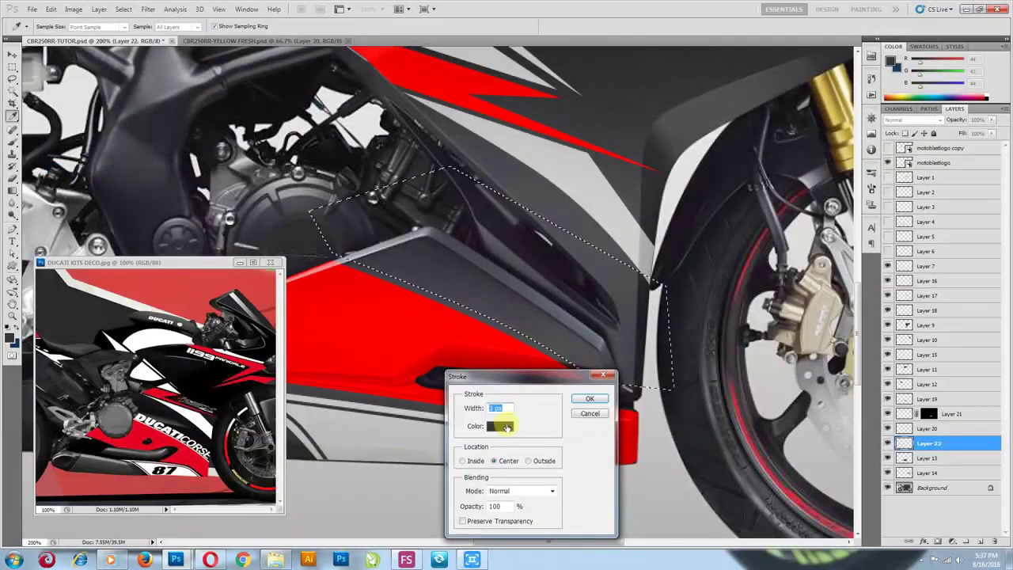
left_click(509, 425)
left_click(607, 213)
left_click(264, 125)
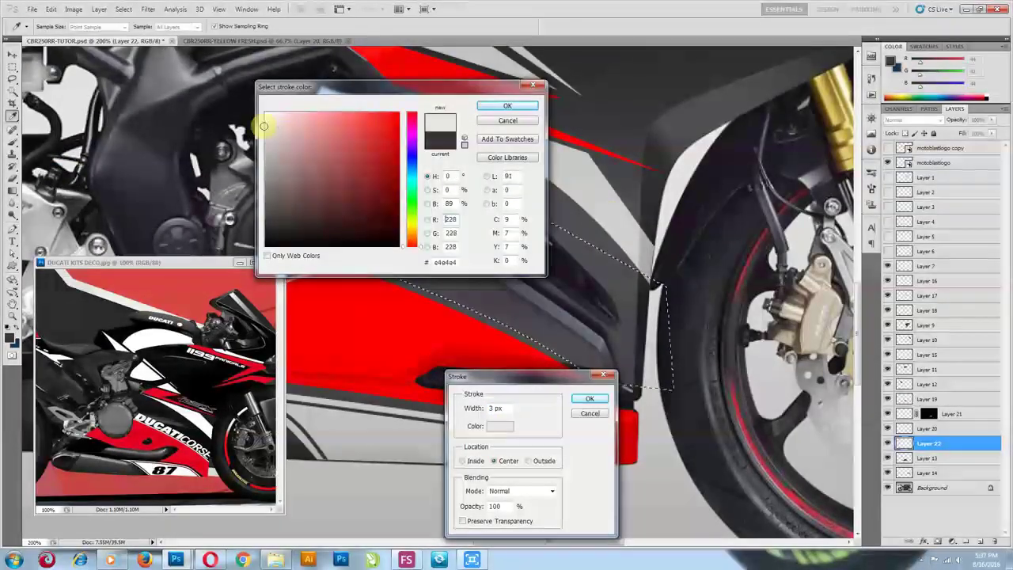
left_click(501, 109)
left_click(588, 398)
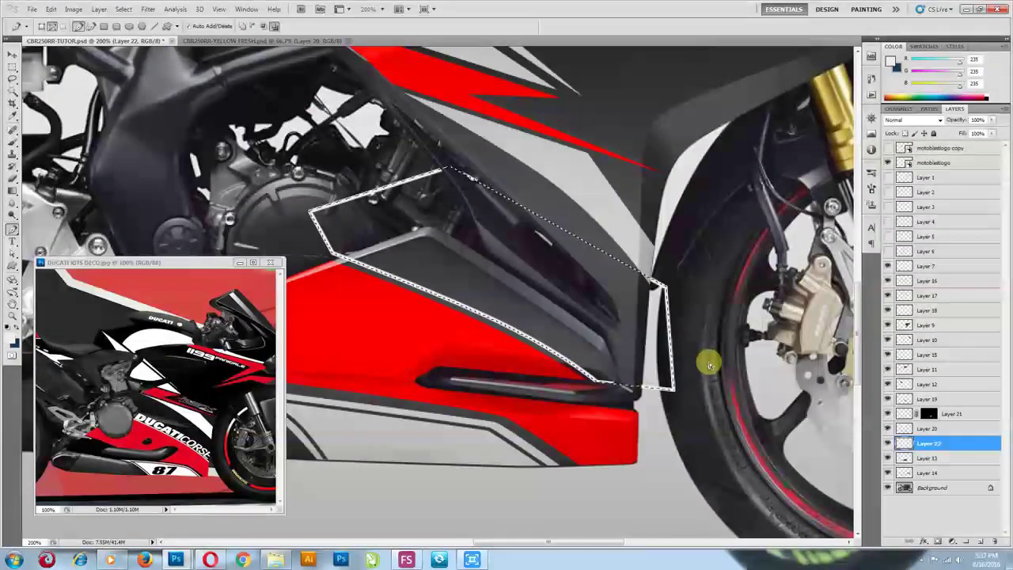
left_click(124, 9)
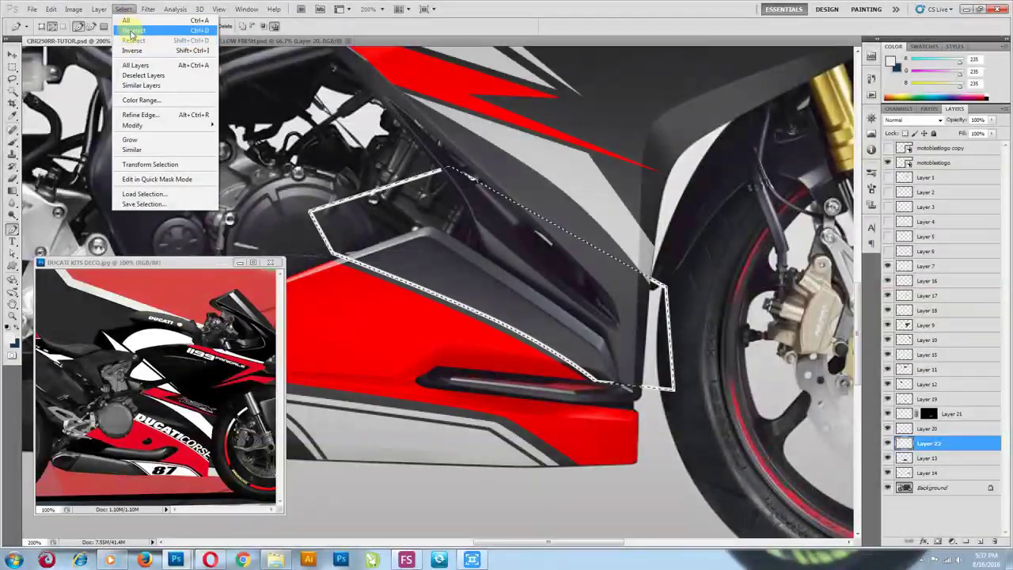
left_click(131, 36)
Mask the white line on Layer 22 to the lower fairing's shape
left_click(12, 54)
left_click(904, 443, "ctrl")
left_click(938, 541)
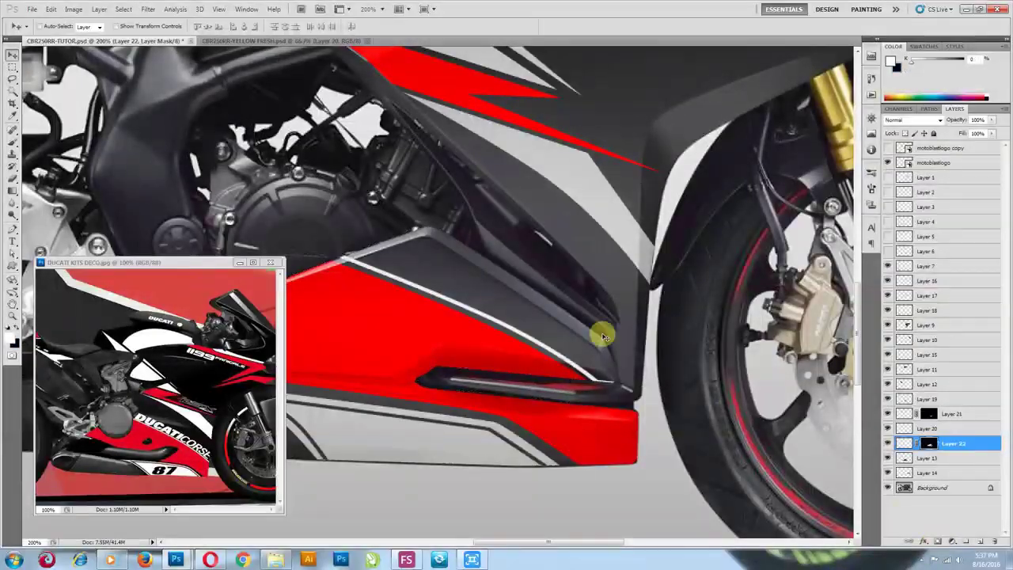
Following the reference photo's front end, outline a narrow strip along the front cowl's lower edge up to the headlight and convert it into a selection
left_click_drag(470, 218, 453, 310)
left_click_drag(520, 170, 456, 254)
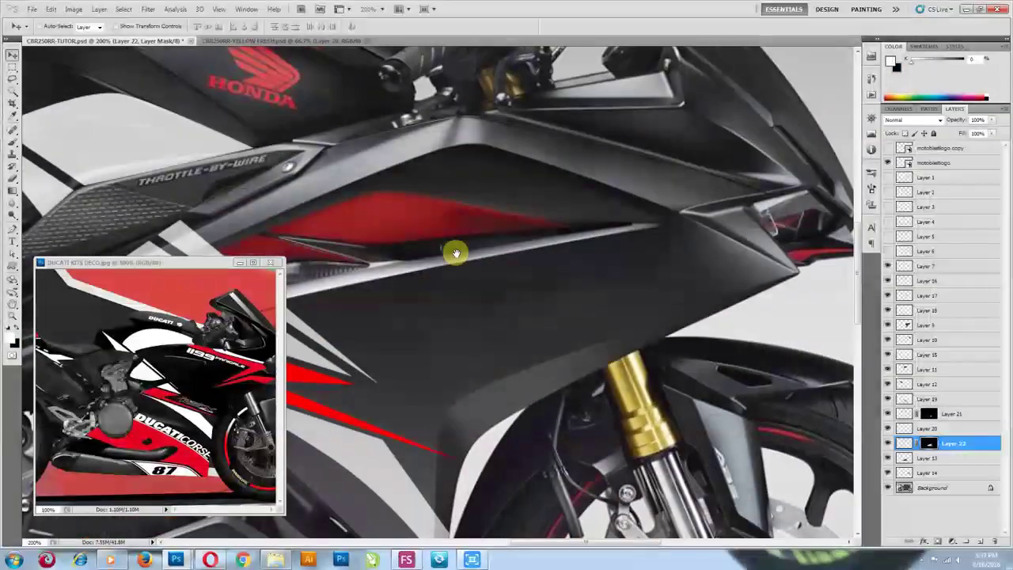
scroll(500, 257, "down", 1)
left_click(507, 236, "ctrl")
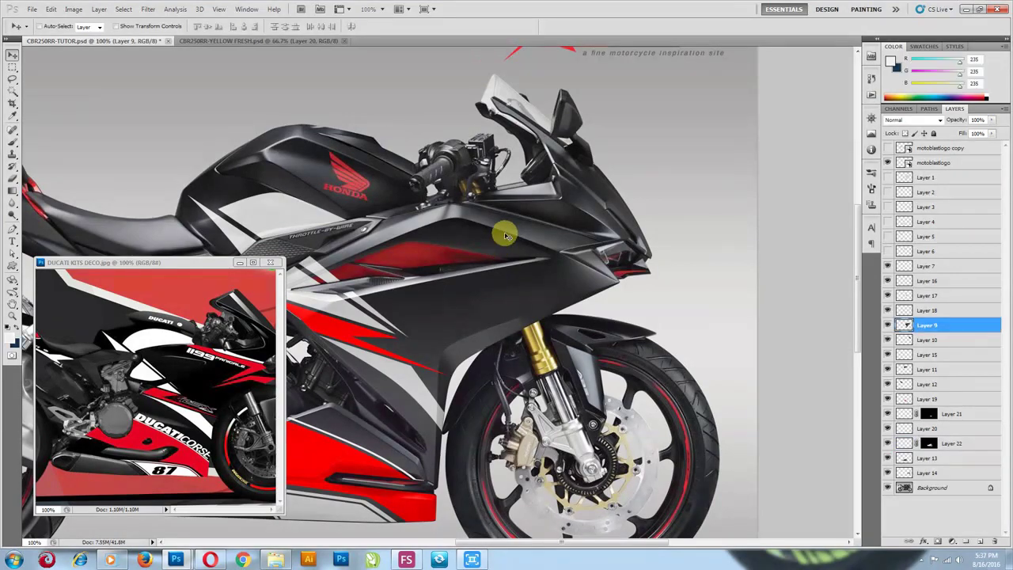
left_click(14, 228)
left_click(212, 328)
left_click_drag(213, 330, 141, 320)
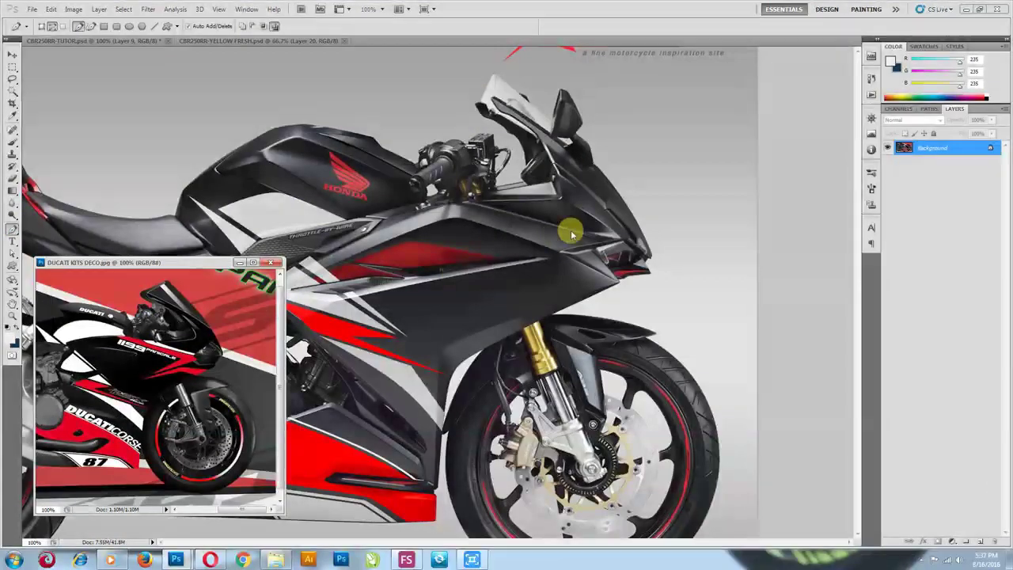
left_click(460, 203)
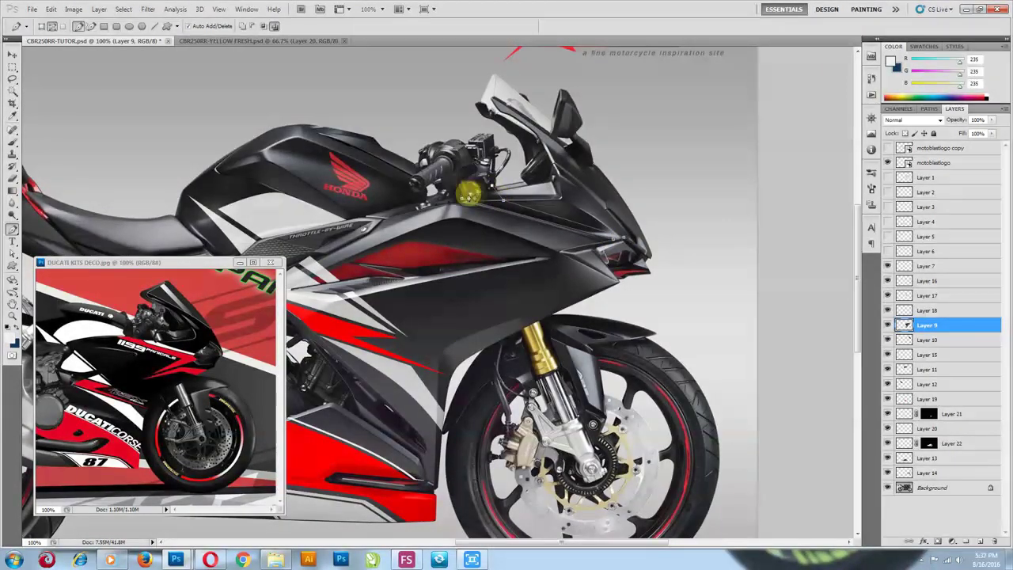
left_click(12, 253)
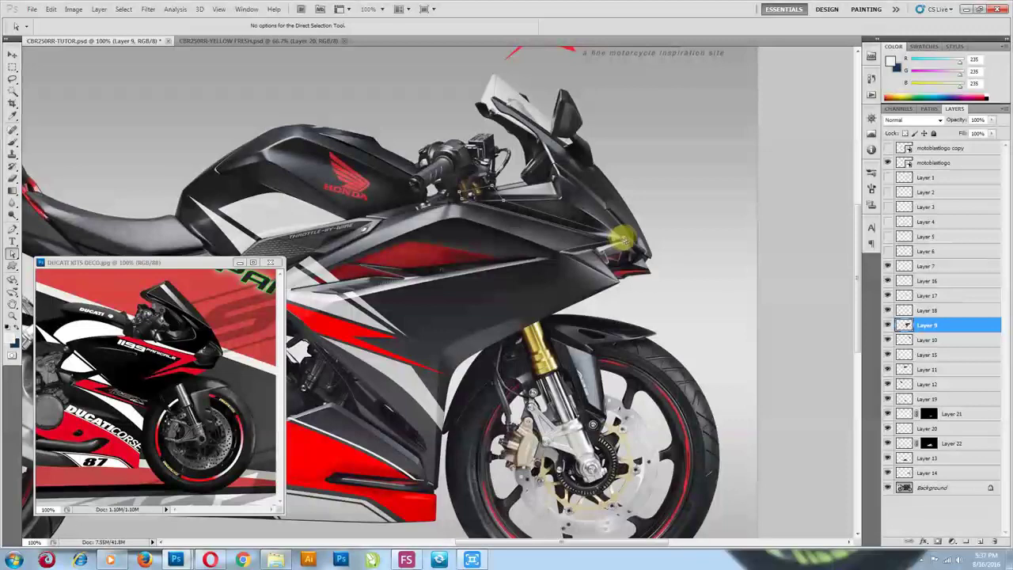
right_click(587, 197)
left_click(617, 259)
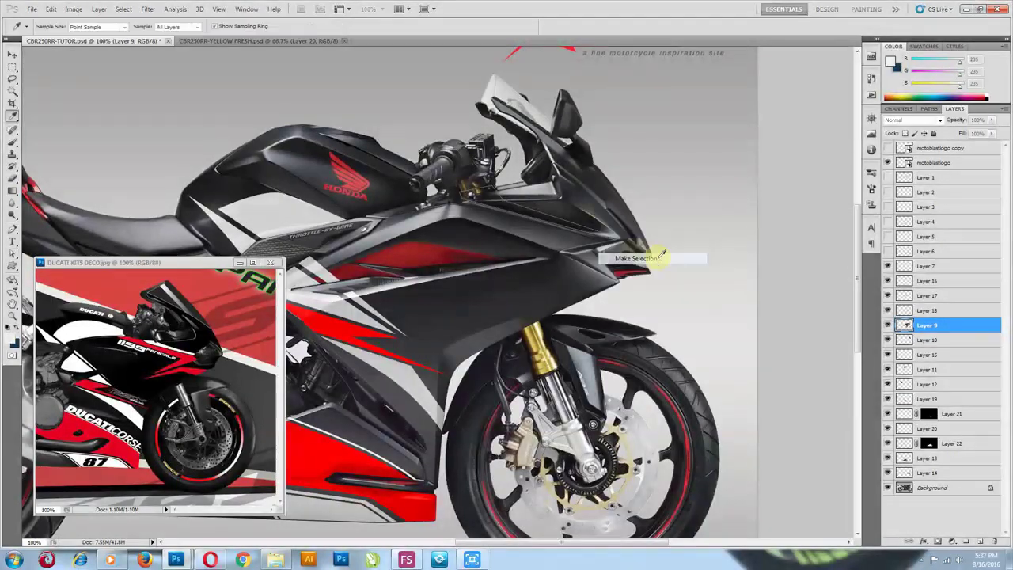
left_click(559, 174)
Copy the selected cowl strip from Layer 10 to a new layer
left_click(12, 55)
left_click(577, 202, "ctrl")
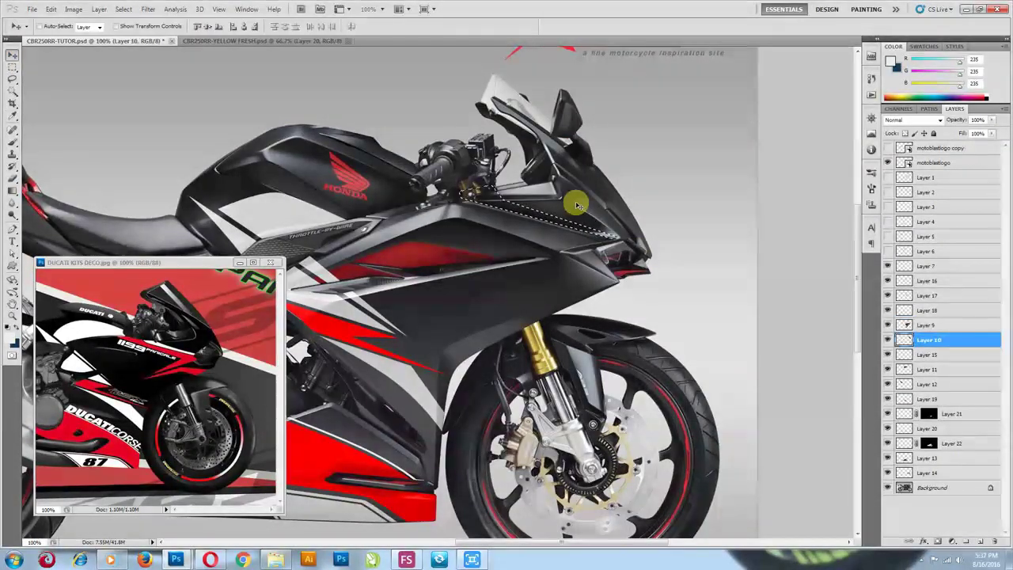
left_click(74, 9)
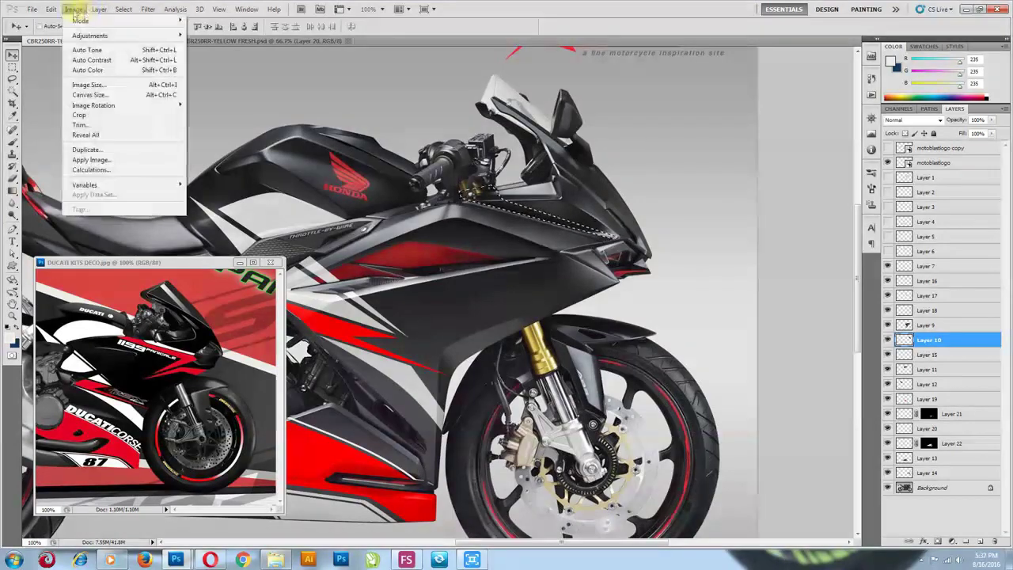
mouse_move(121, 21)
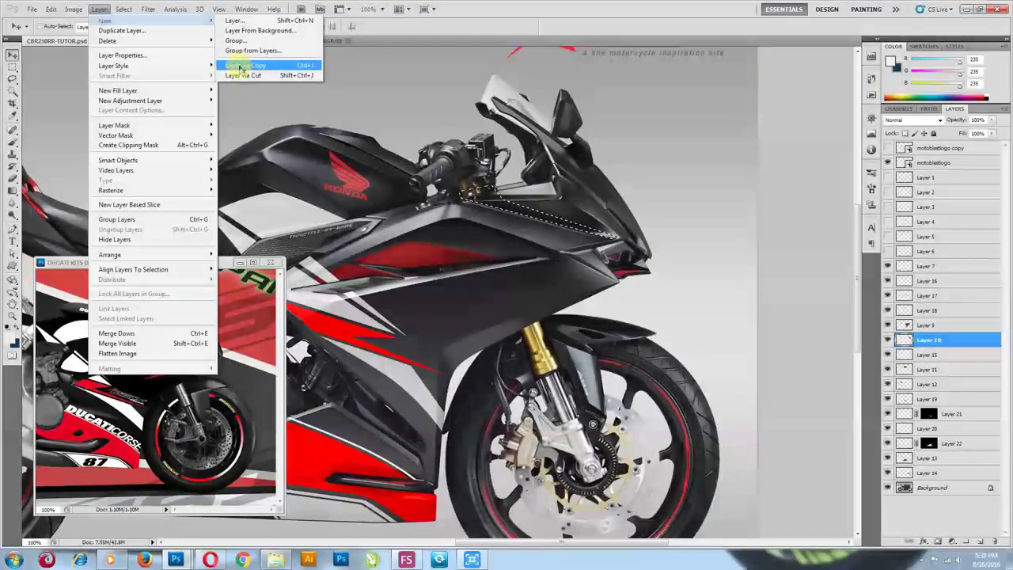
left_click(245, 65)
Colorize the copied cowl strip light grey with Hue/Saturation, using hue 0, saturation 0 and lightness +69
left_click(74, 9)
mouse_move(87, 35)
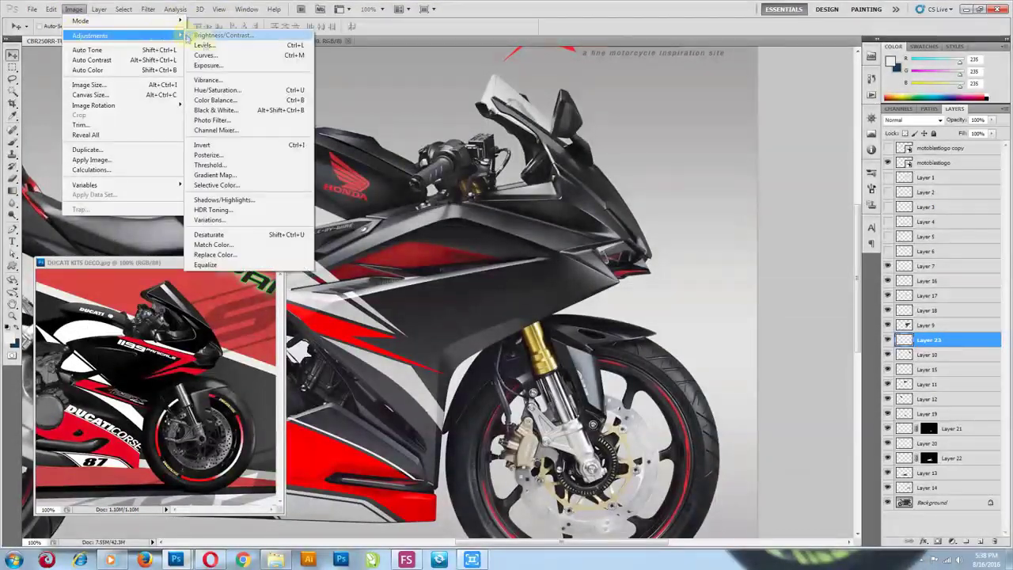
left_click(218, 89)
left_click(205, 274)
left_click_drag(115, 259, 151, 258)
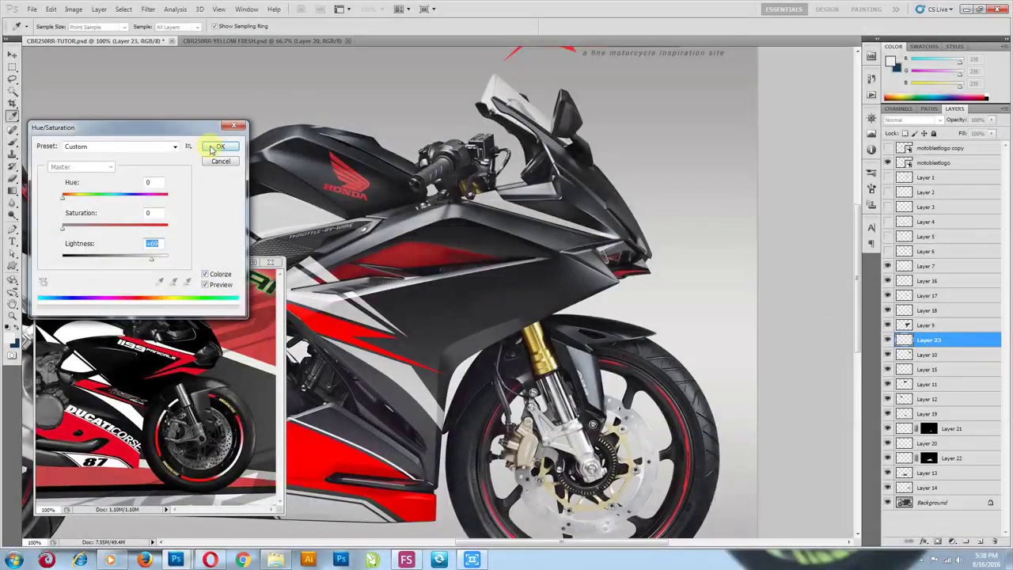
left_click(212, 149)
On Layer 9, outline a strip along the front fairing's upper ridge with a spike pointing back onto the side fairing, and convert it into a selection
left_click(529, 239, "ctrl")
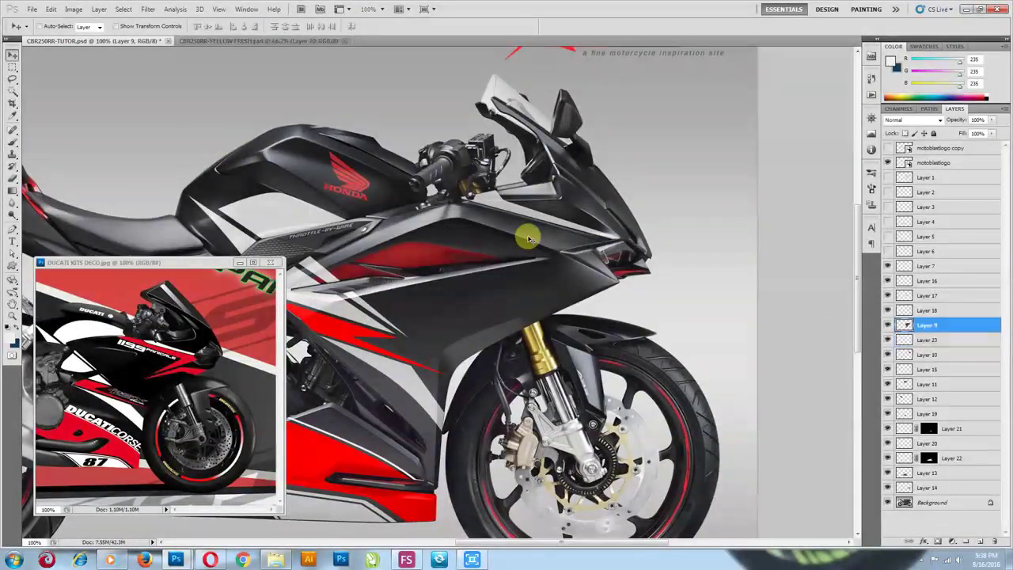
left_click(11, 230)
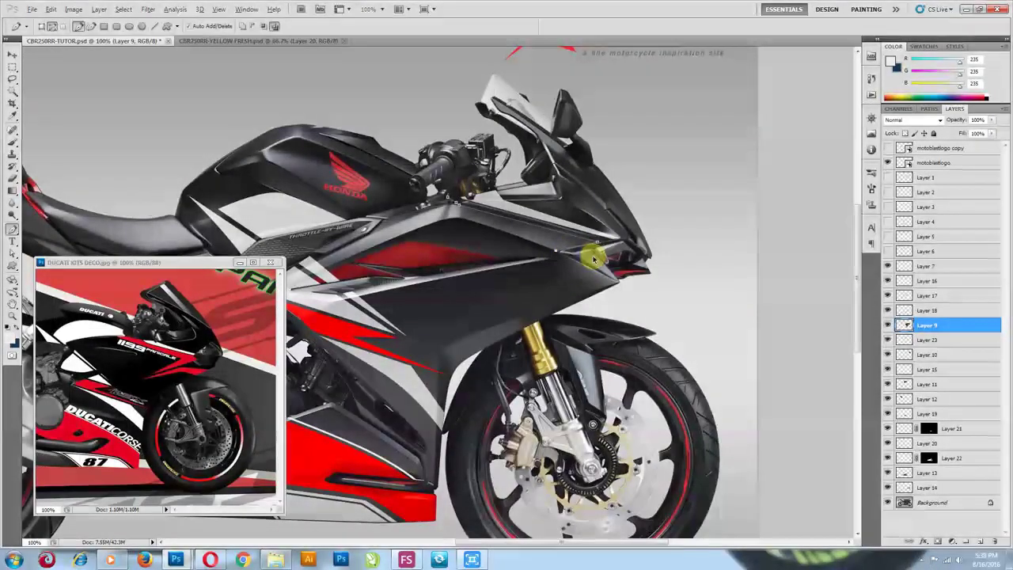
left_click(595, 251)
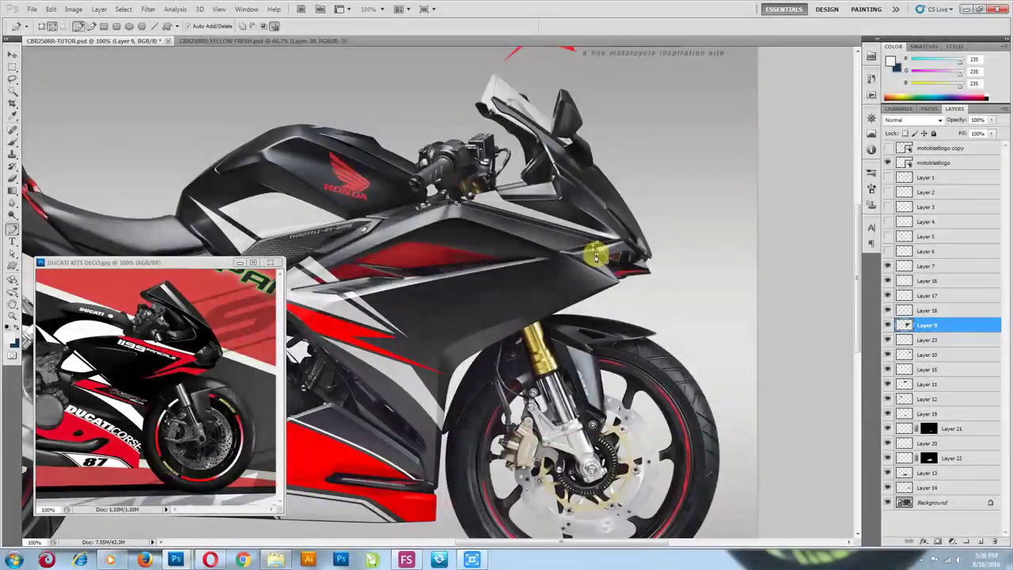
left_click(468, 305)
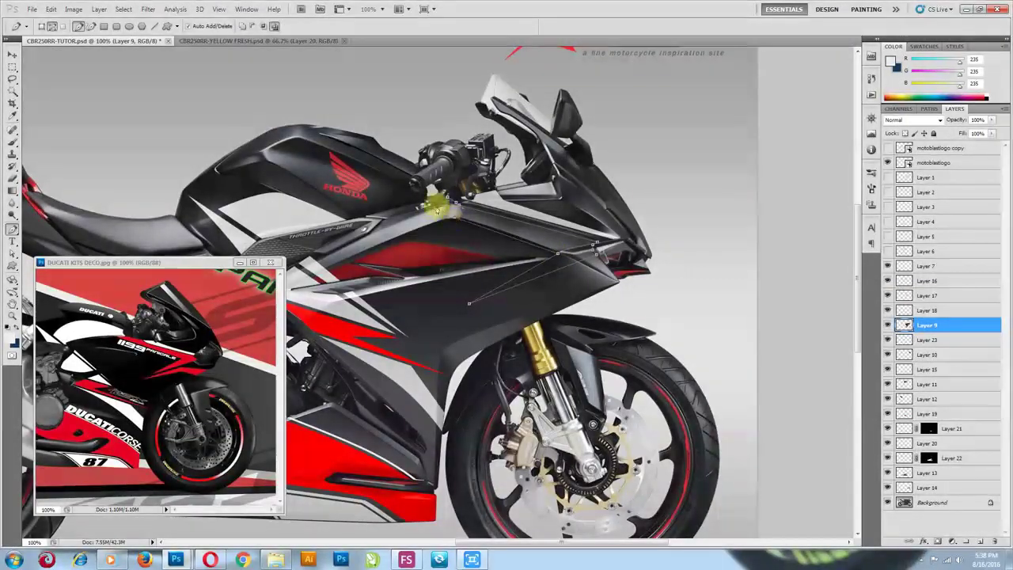
right_click(467, 180)
left_click(497, 226)
left_click(570, 163)
key("v")
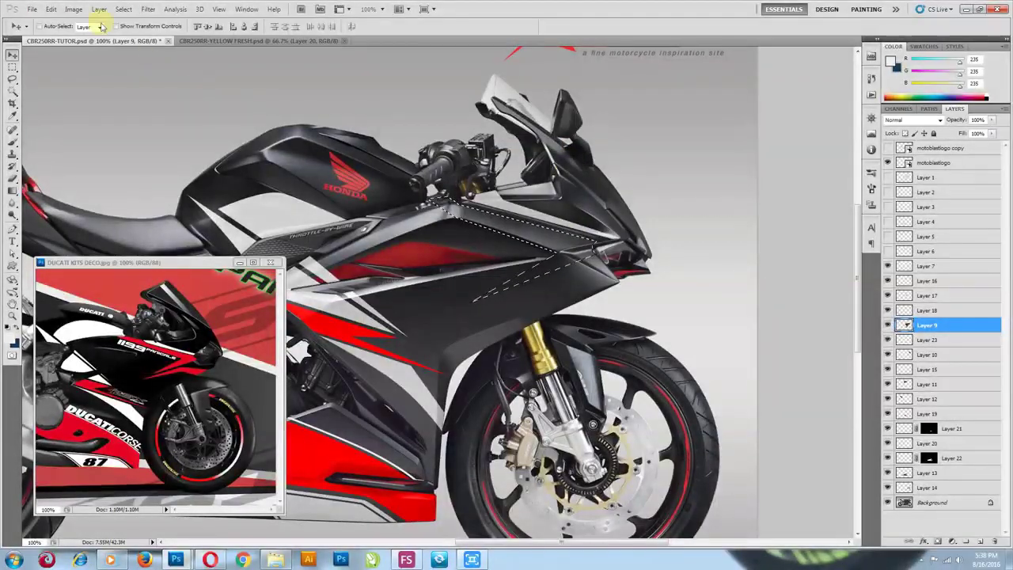
Copy the selected ridge strip and spike from Layer 9 to a new layer
left_click(98, 8)
mouse_move(107, 21)
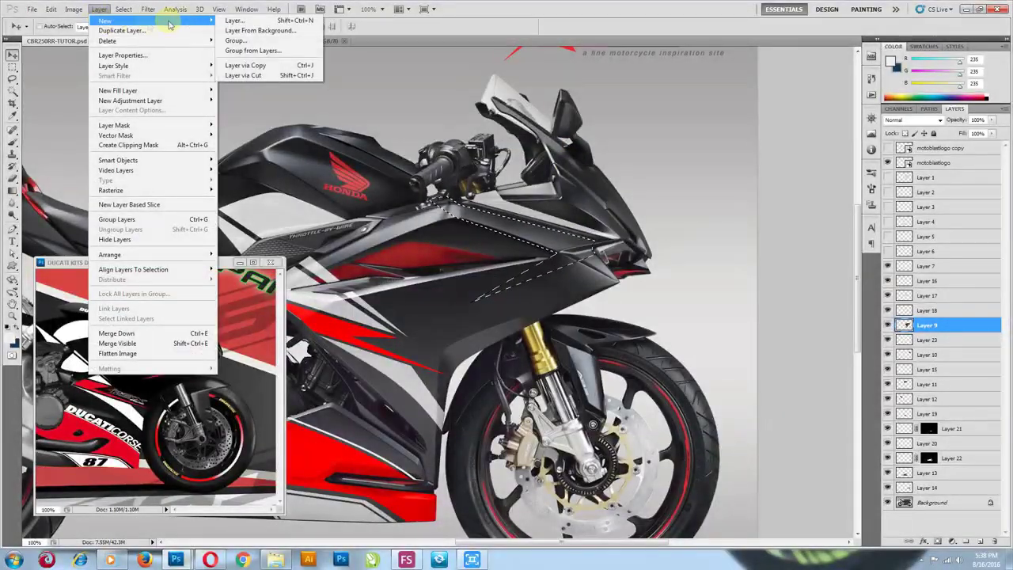
left_click(245, 64)
Colorize the copied ridge strip red with Hue/Saturation, using hue 0 and saturation 100 and raising the lightness
left_click(73, 9)
mouse_move(91, 37)
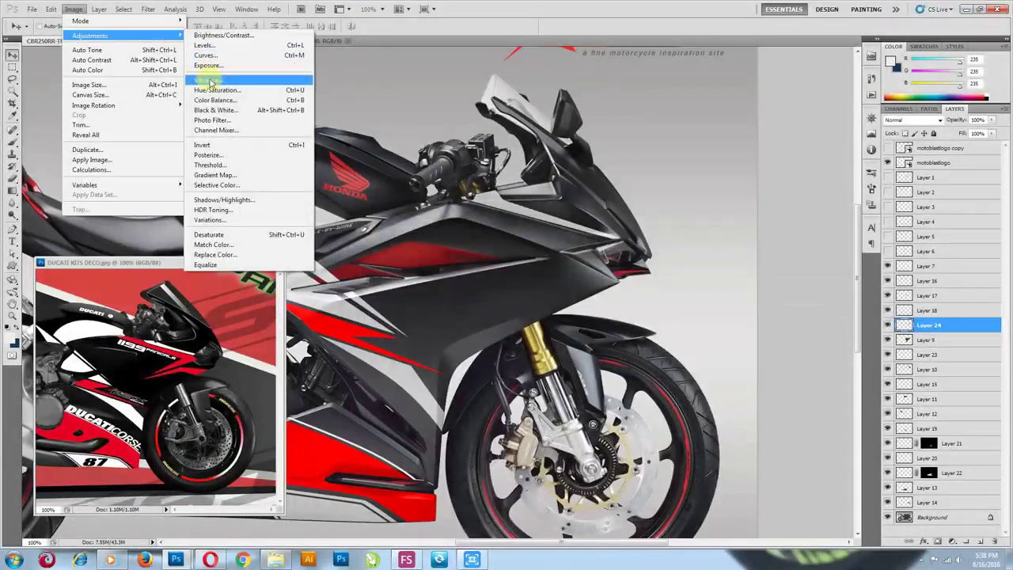
left_click(217, 89)
left_click(205, 273)
left_click_drag(81, 214, 208, 219)
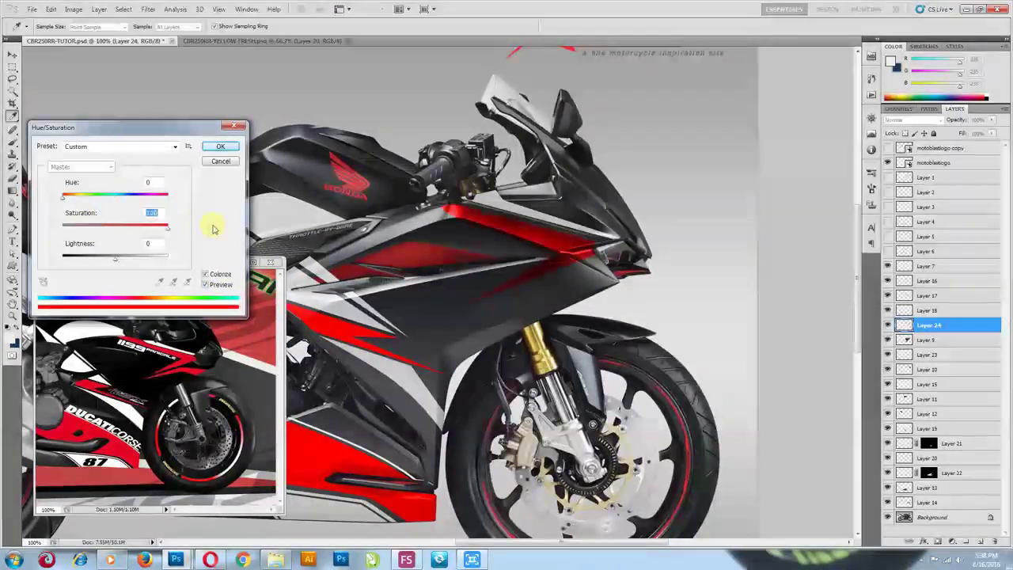
left_click_drag(115, 257, 135, 261)
left_click(220, 146)
key("v")
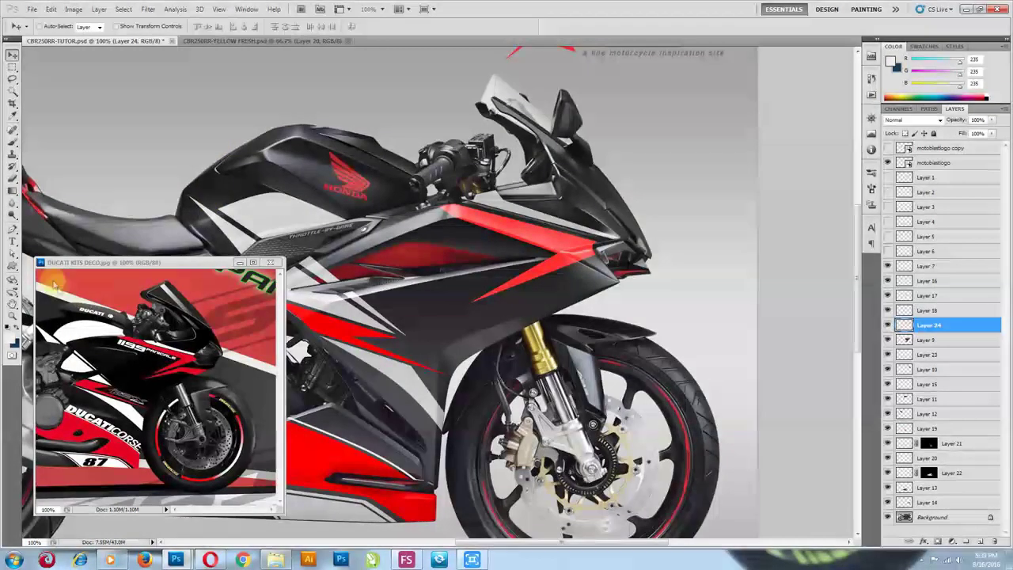
Outline a second spike just below the red one, running back from under the headlight onto the side fairing, and convert it into a selection
left_click(12, 228)
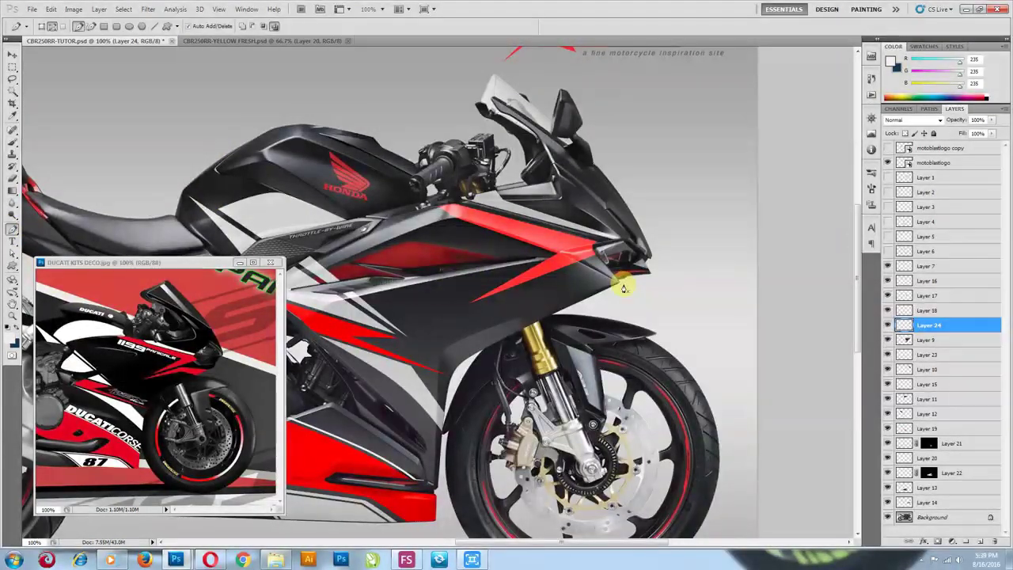
left_click(573, 269)
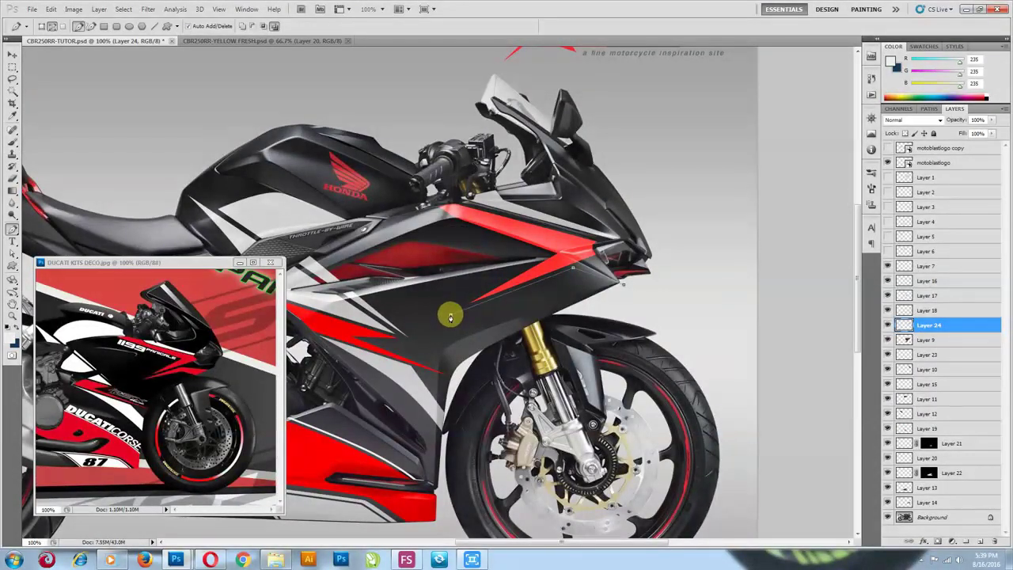
left_click(451, 315)
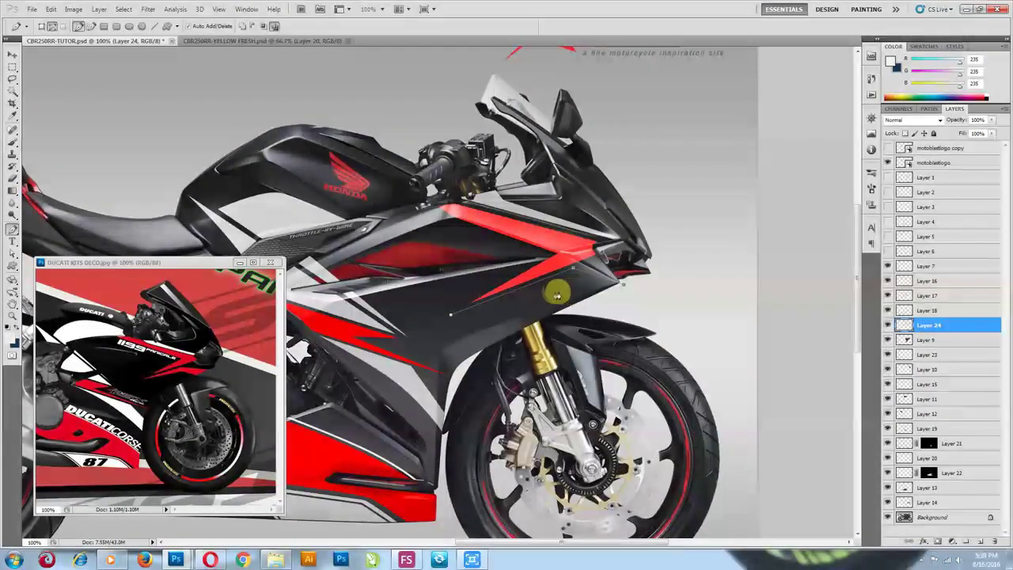
left_click(624, 290)
right_click(589, 277)
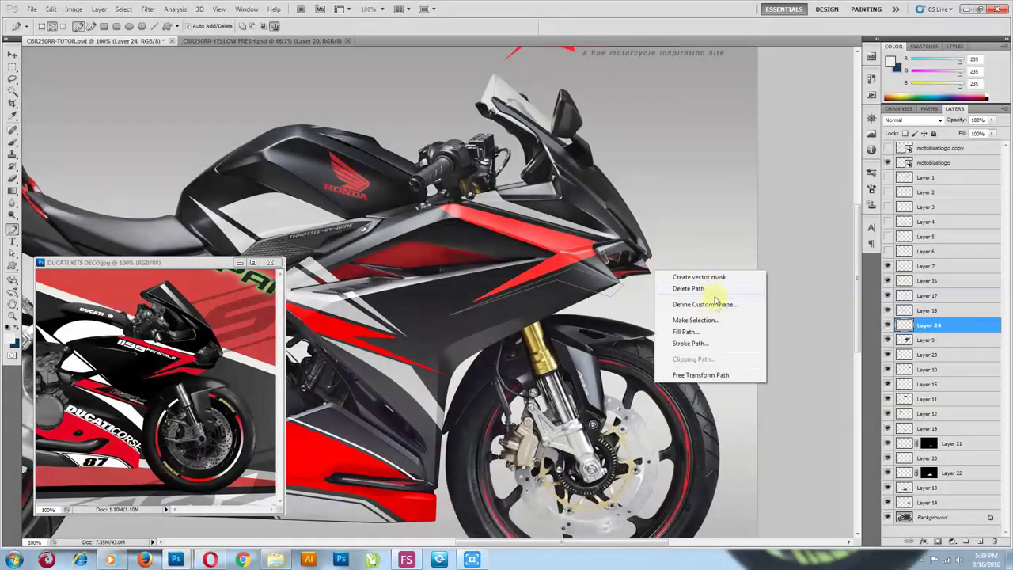
left_click(709, 320)
left_click(571, 152)
key("v")
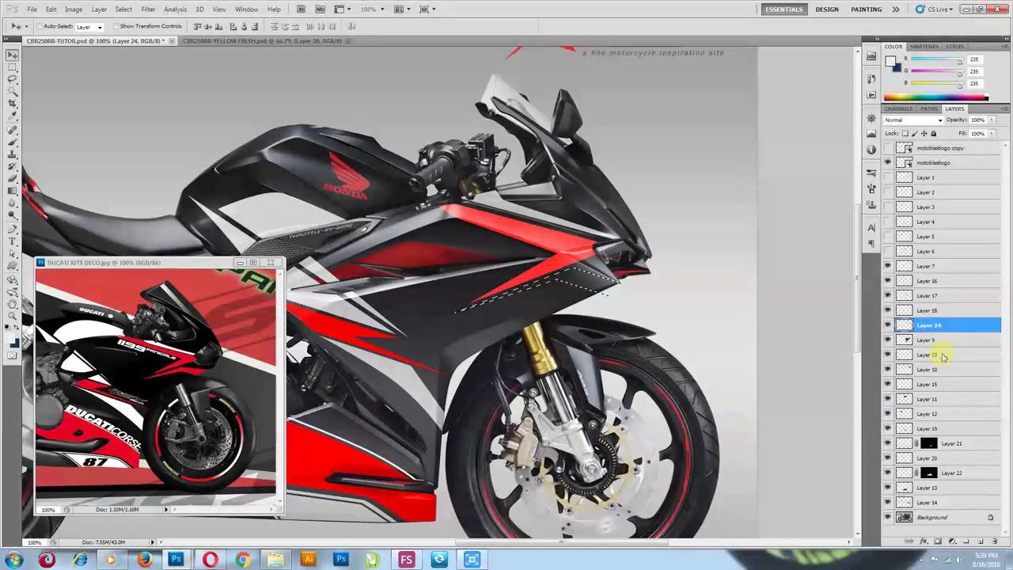
Copy the selected lower spike from Layer 9 to a new layer
left_click(932, 340)
left_click(99, 9)
mouse_move(111, 20)
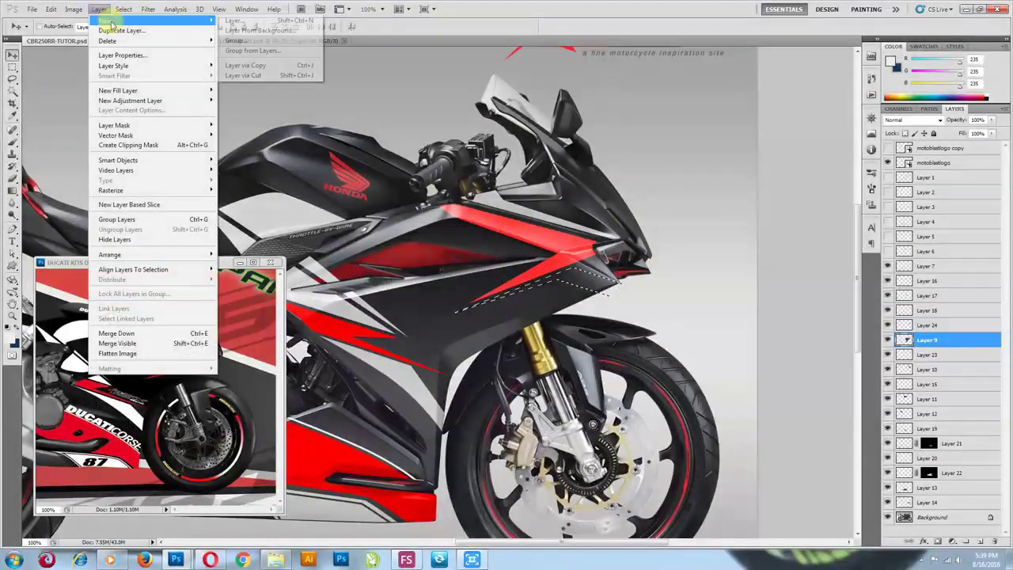
left_click(250, 65)
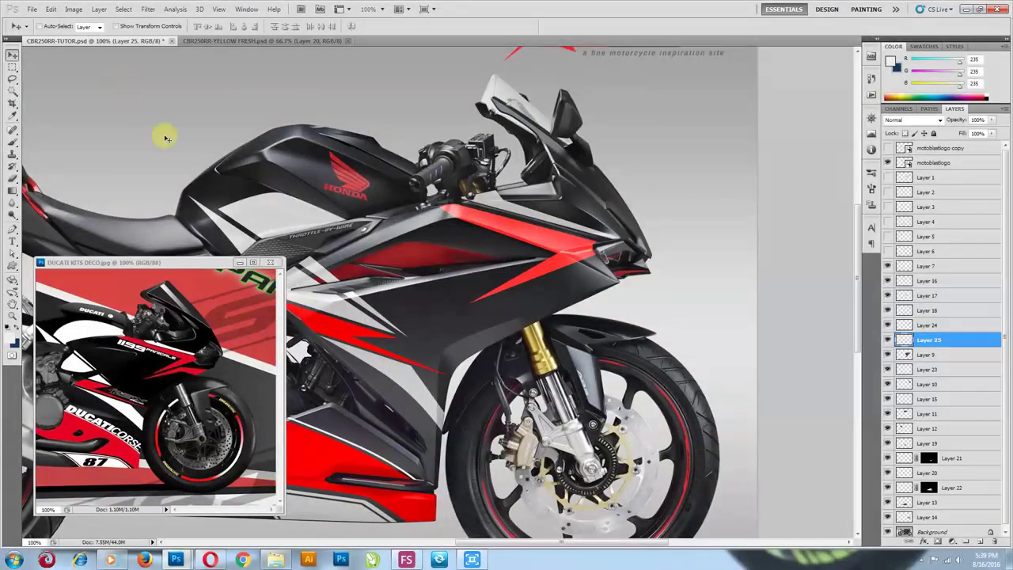
Colorize the copied lower spike red with Hue/Saturation, using hue 0, saturation 100 and lightness +38
left_click(74, 10)
mouse_move(90, 36)
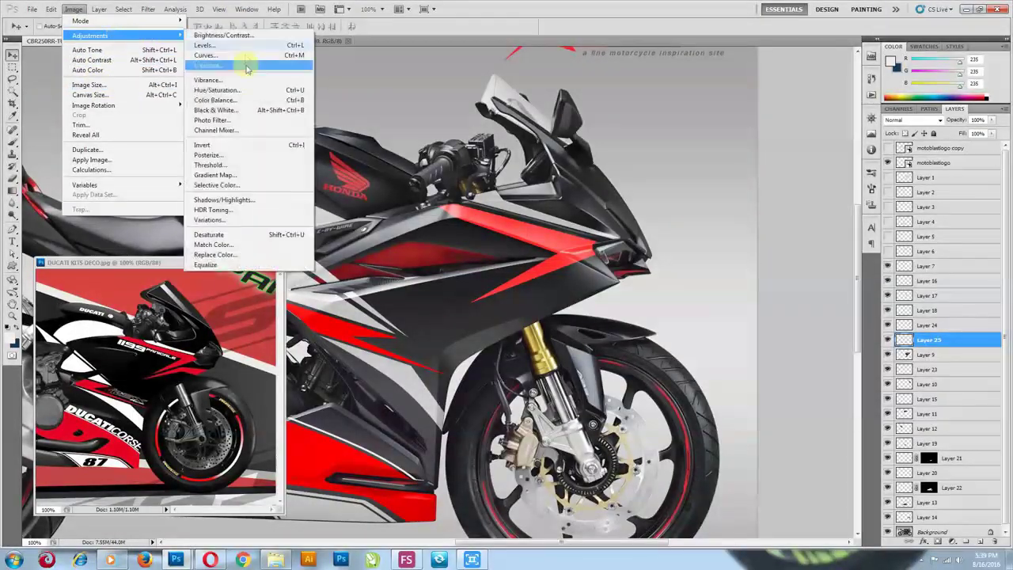
left_click(227, 90)
left_click(206, 274)
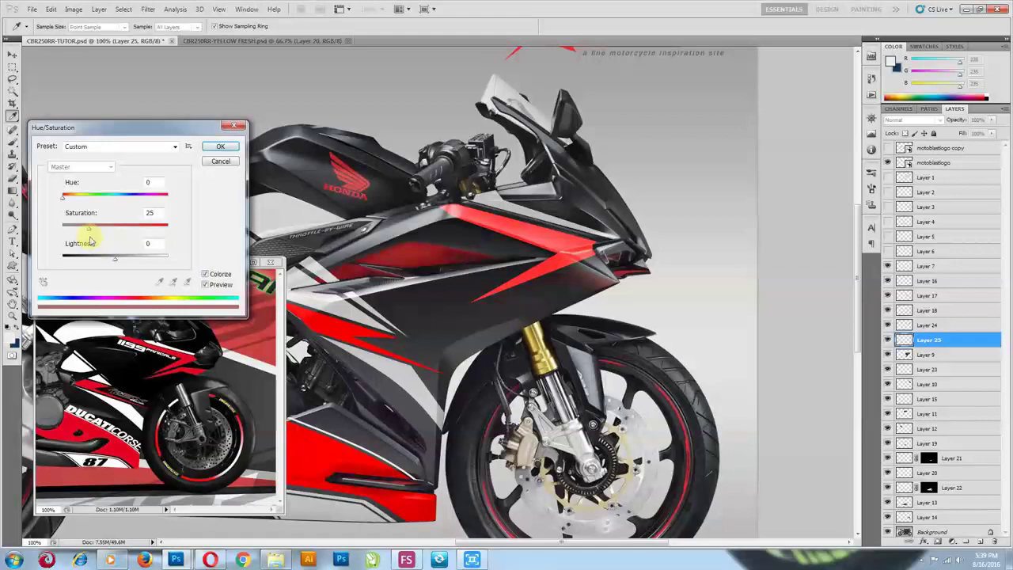
left_click_drag(89, 231, 229, 235)
left_click_drag(120, 262, 136, 260)
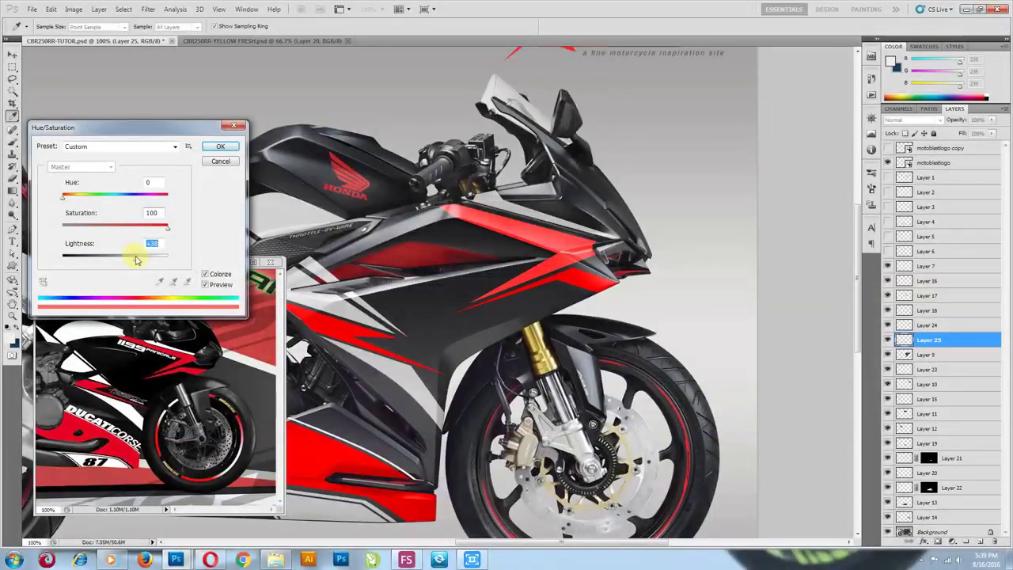
left_click(220, 147)
key("v")
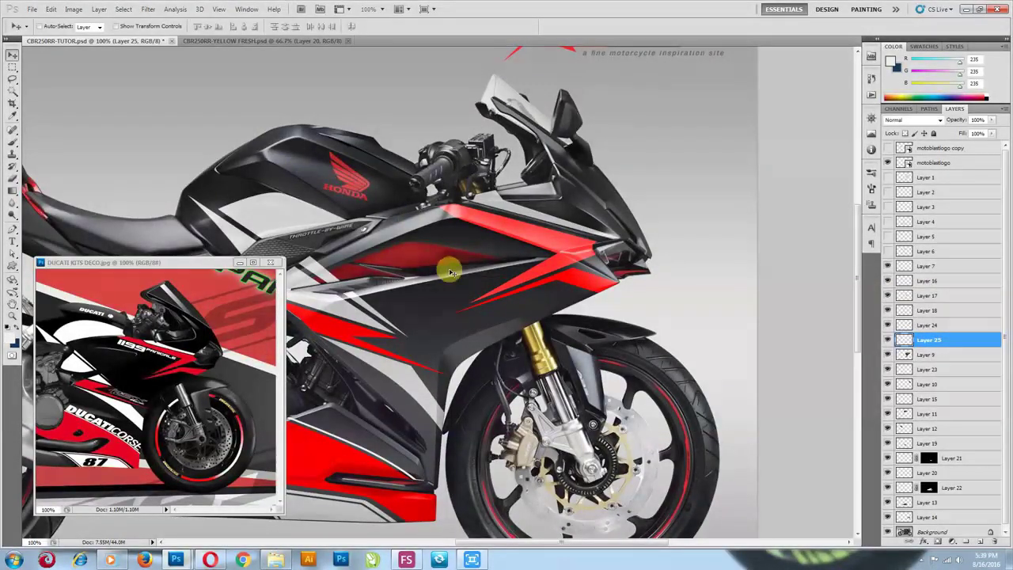
Examine the tail section of the Ducati reference photo at 200% zoom alongside the CBR's tail
left_click_drag(306, 204, 481, 164)
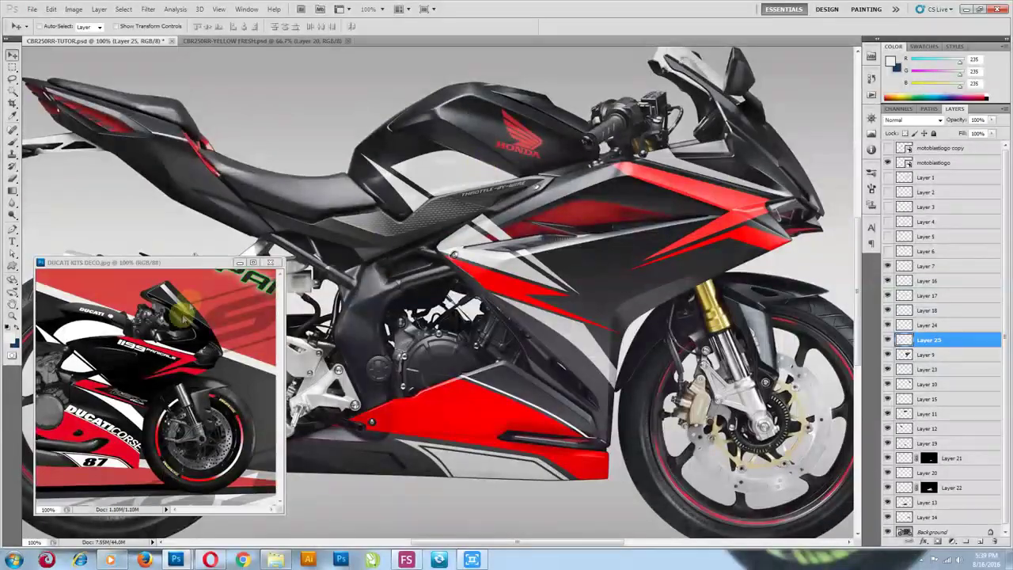
left_click(174, 298)
key("ctrl+minus")
key("ctrl+minus")
key("ctrl+plus")
key("ctrl+plus")
key("ctrl+plus")
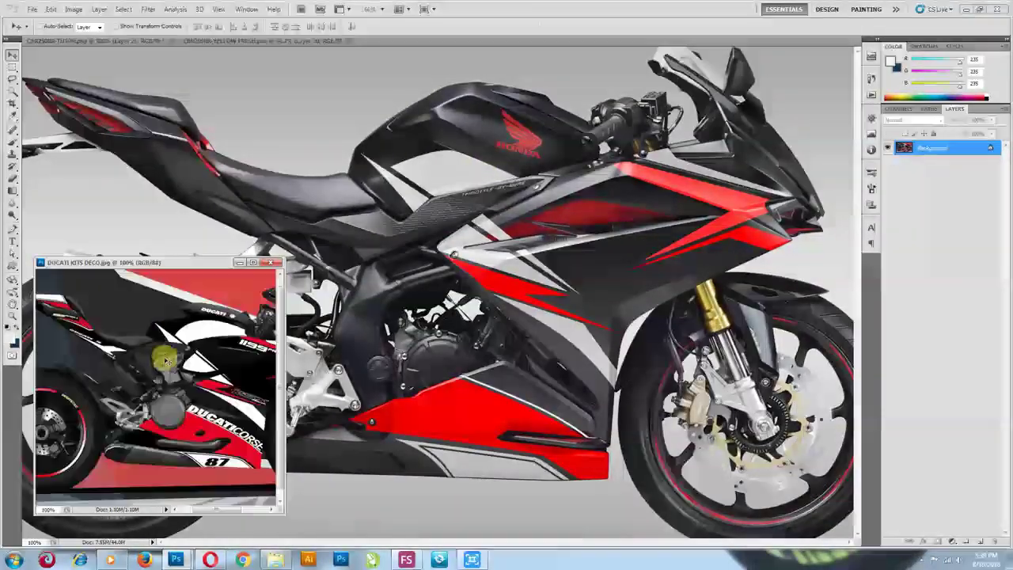
left_click_drag(120, 348, 198, 393)
left_click(301, 203)
left_click_drag(305, 205, 433, 277)
left_click(111, 358)
left_click_drag(98, 334, 139, 345)
On Layer 12, outline a strip along the tail fairing's lower edge that widens toward the seat frame, and convert it into a selection
left_click(321, 249)
left_click(316, 251, "ctrl")
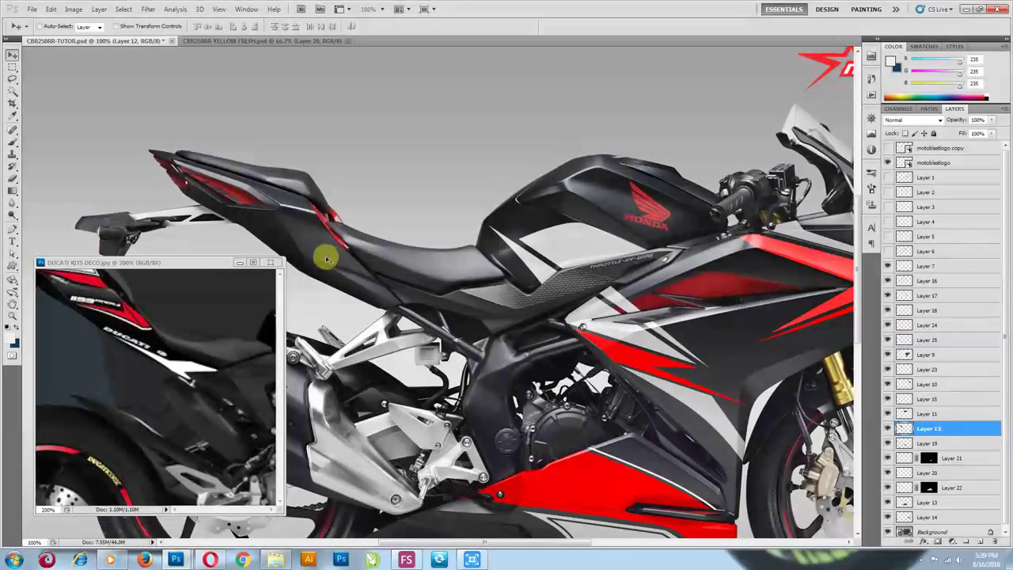
left_click_drag(332, 258, 357, 224)
left_click(12, 228)
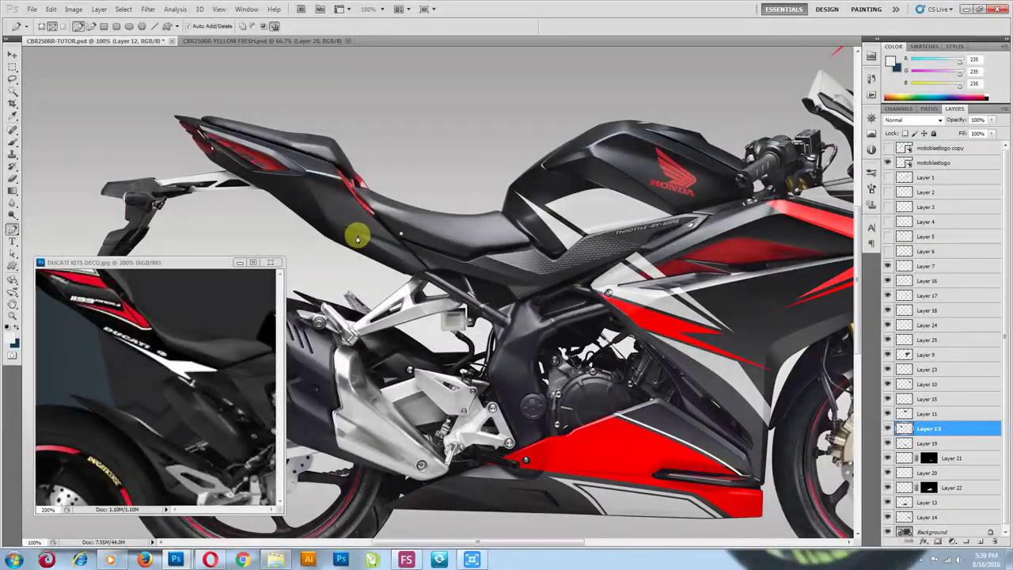
left_click_drag(291, 206, 333, 237)
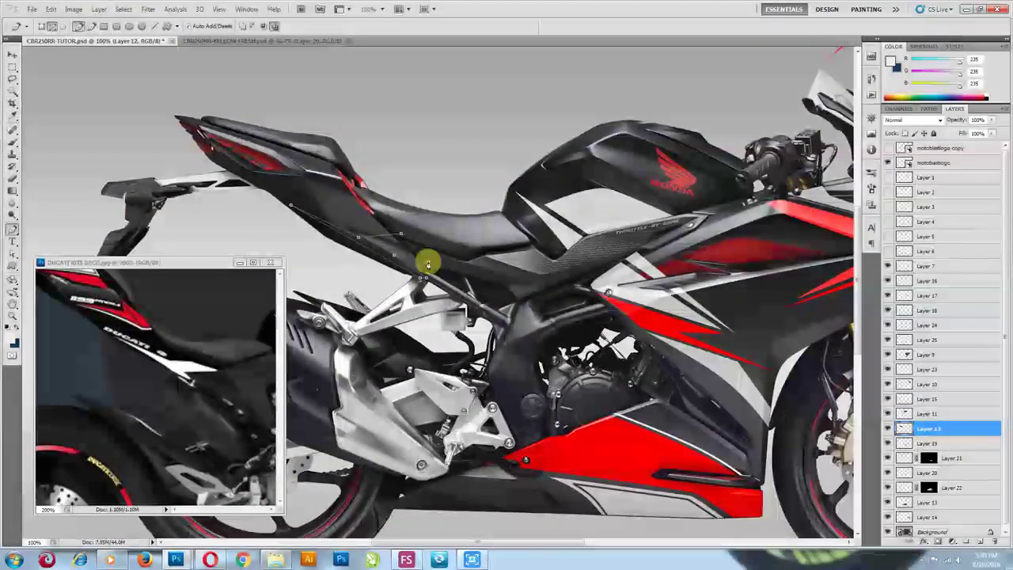
left_click(12, 254)
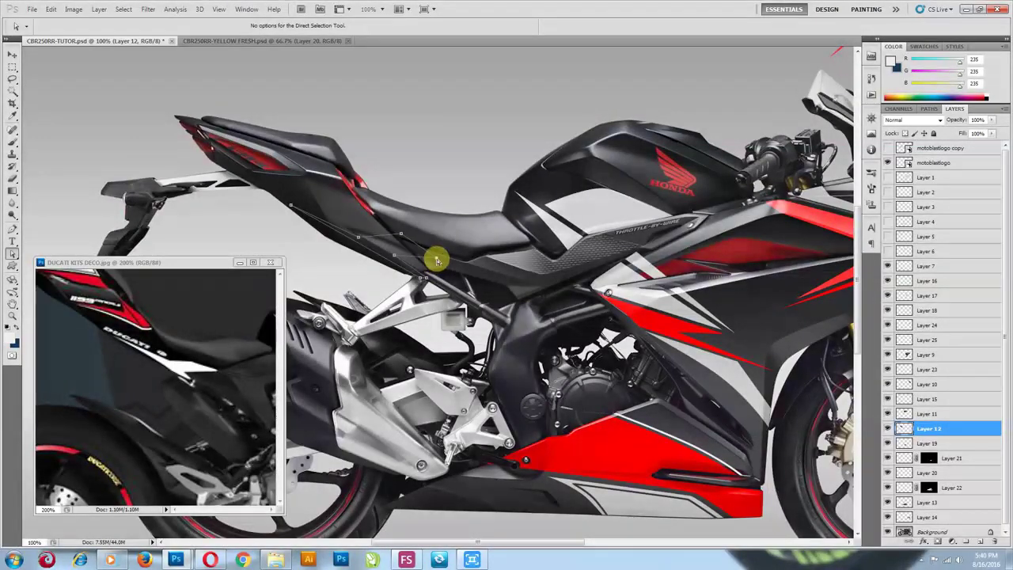
right_click(442, 223)
left_click(482, 266)
left_click(561, 166)
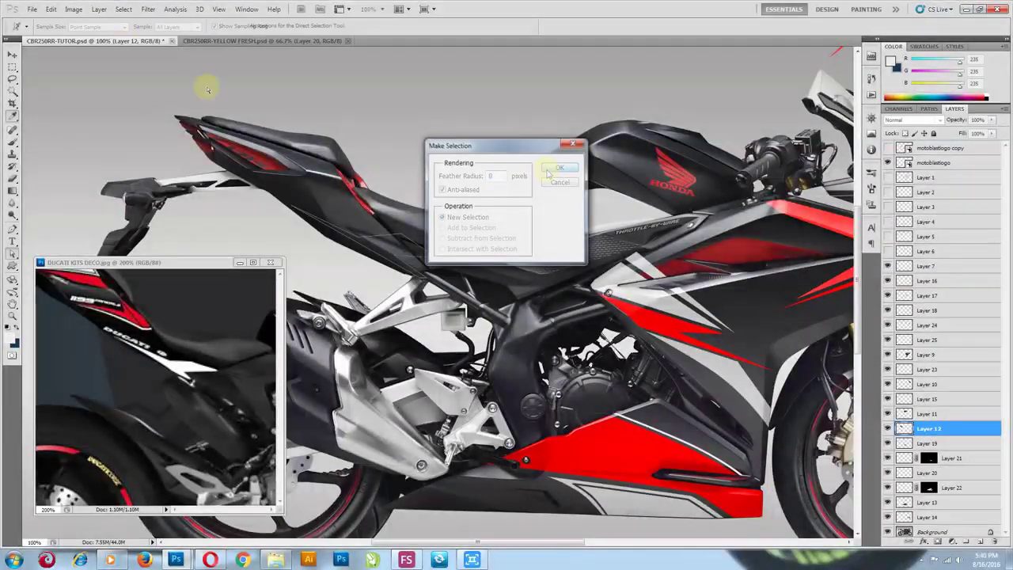
Copy the selected lower tail strip from Layer 12 to a new layer
left_click(98, 8)
mouse_move(107, 20)
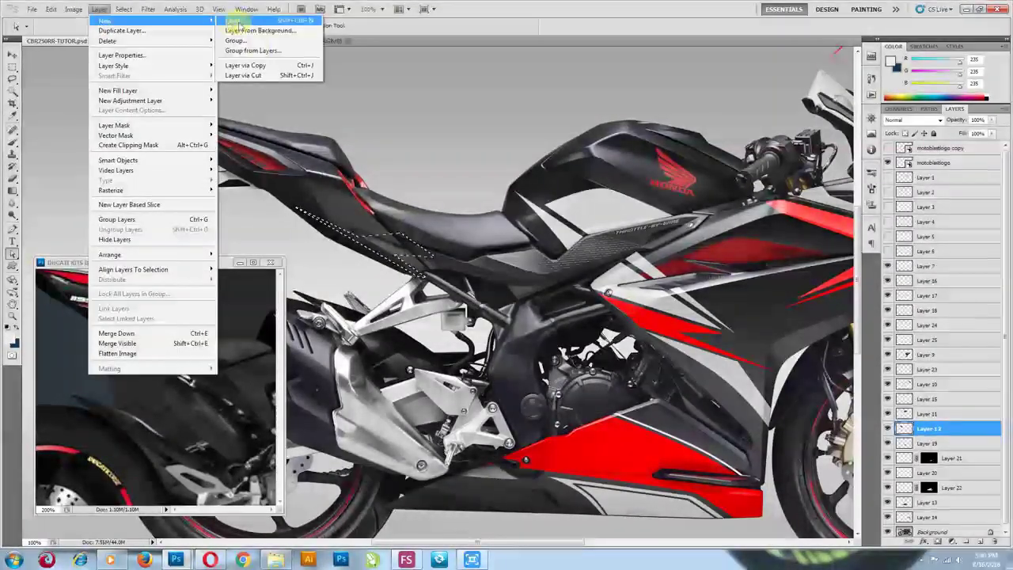
left_click(258, 66)
Colorize the copied lower tail strip light grey with Hue/Saturation, using hue 0, saturation 0 and lightness +56
left_click(73, 8)
mouse_move(119, 36)
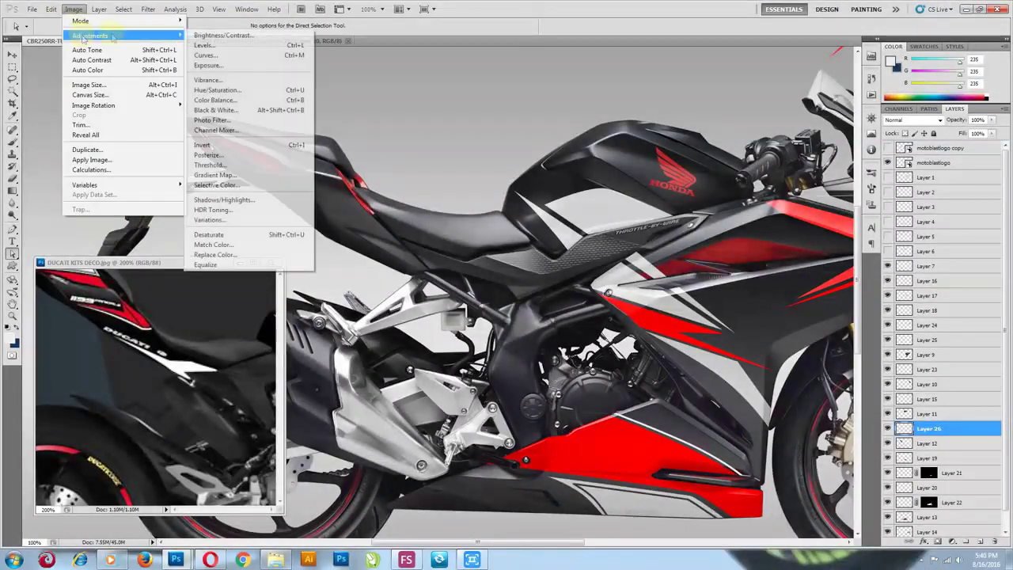
left_click(229, 90)
left_click(204, 274)
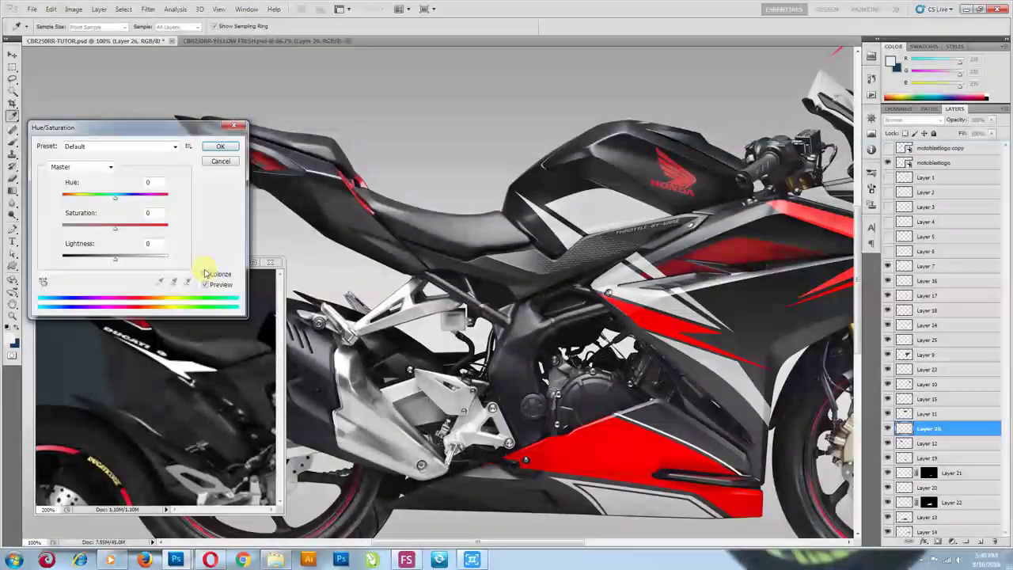
left_click_drag(101, 232, 29, 235)
left_click_drag(115, 259, 145, 265)
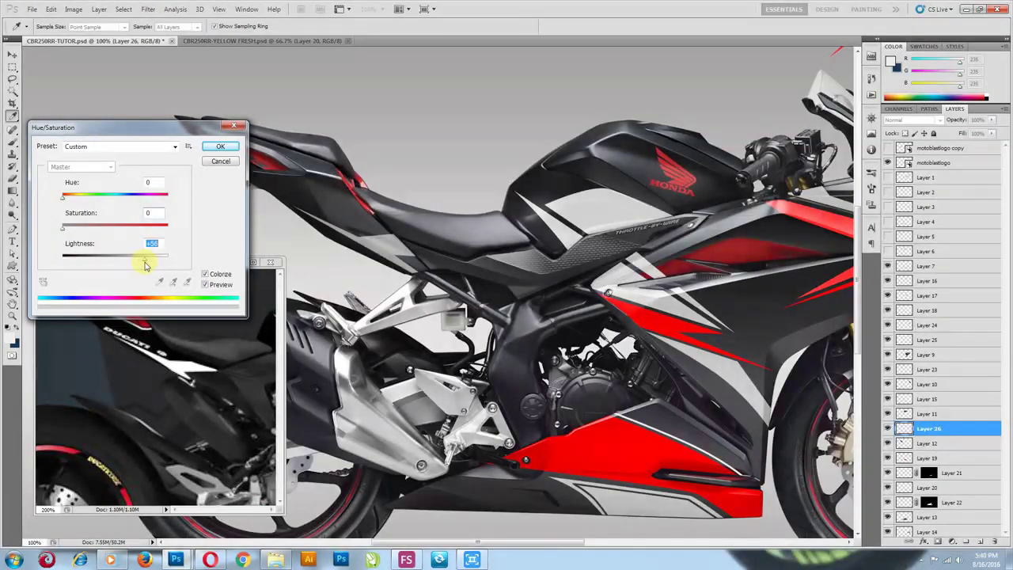
left_click(220, 146)
Outline a thin curved strip across the tail side panel, from below the taillight to the red seat trim, and convert it into a selection
left_click(10, 229)
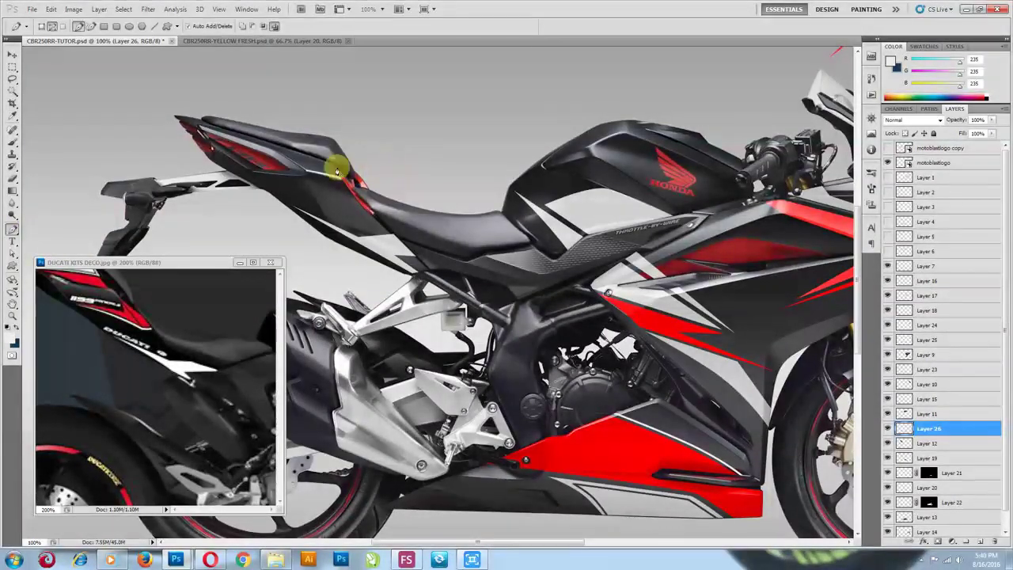
left_click_drag(310, 148, 322, 154)
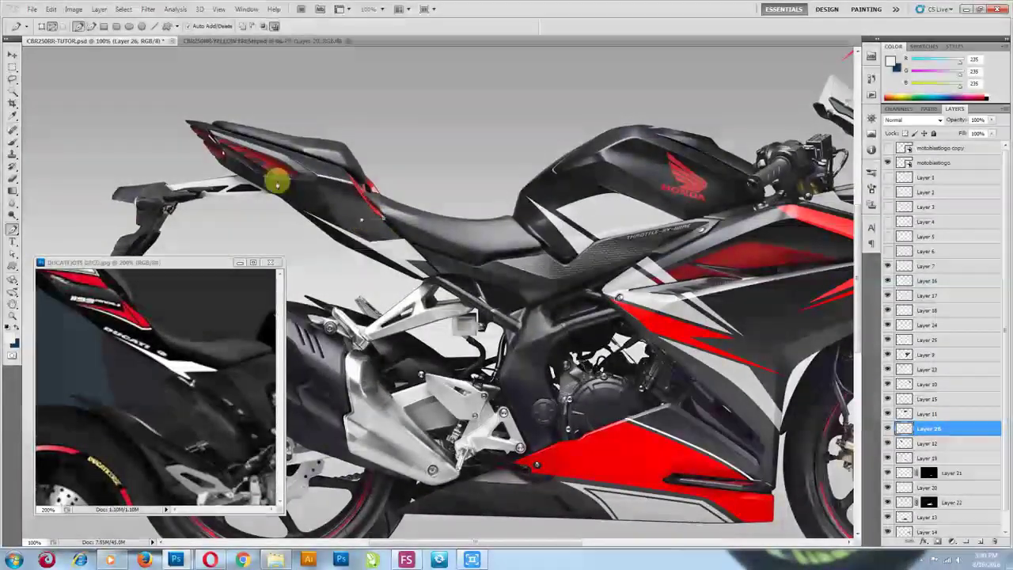
left_click_drag(361, 216, 381, 219)
right_click(418, 192)
left_click(459, 235)
left_click(577, 141)
Place the selected thin tail strip from Layer 12 on a new layer of its own
key("v")
left_click(351, 193, "ctrl")
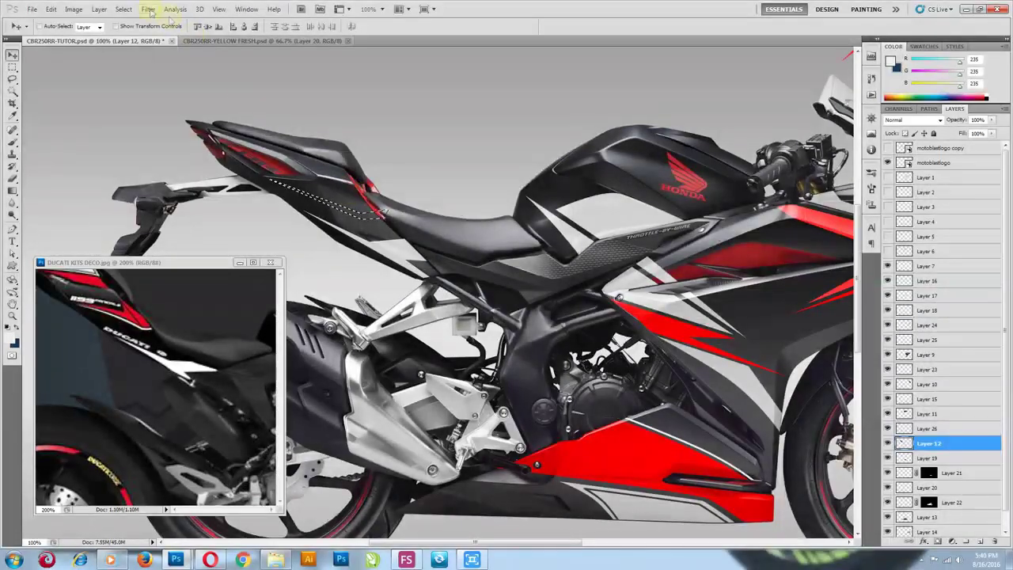
left_click(101, 11)
mouse_move(111, 20)
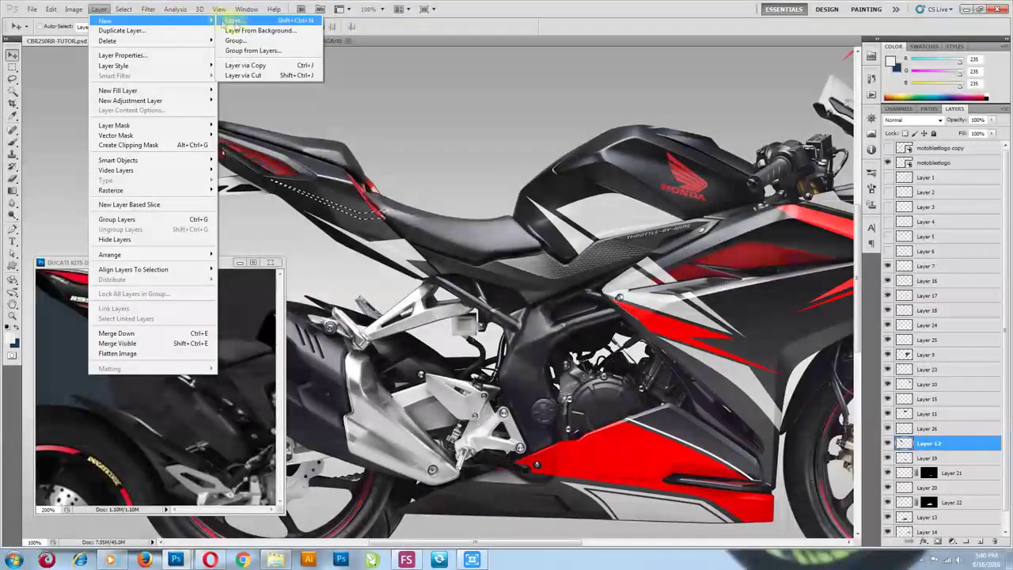
left_click(253, 76)
Colorize the thin tail strip light grey with Hue/Saturation, using hue 0, saturation 0 and lightness +76
left_click(73, 9)
mouse_move(89, 35)
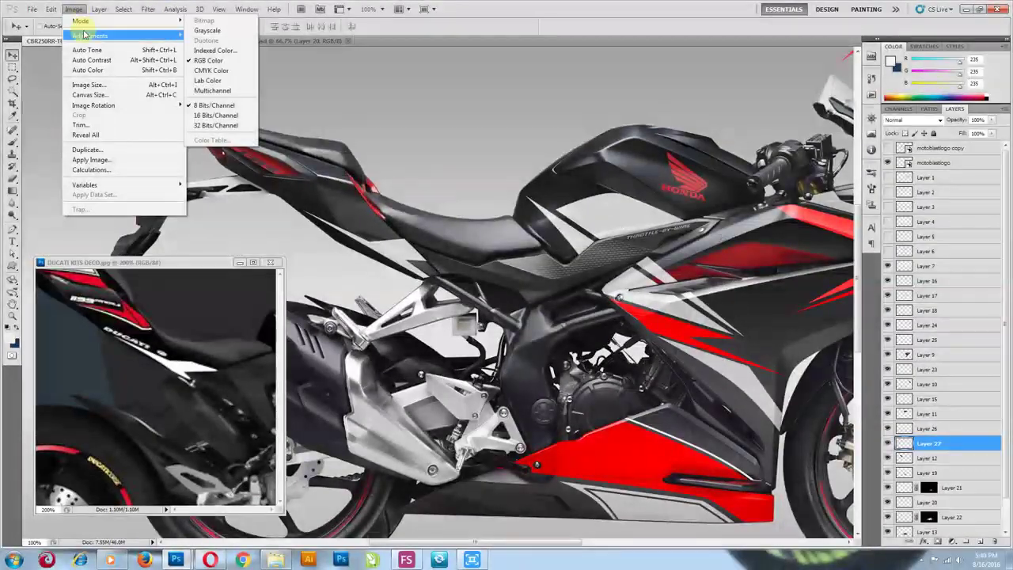
left_click(218, 89)
left_click(205, 274)
left_click_drag(115, 259, 143, 268)
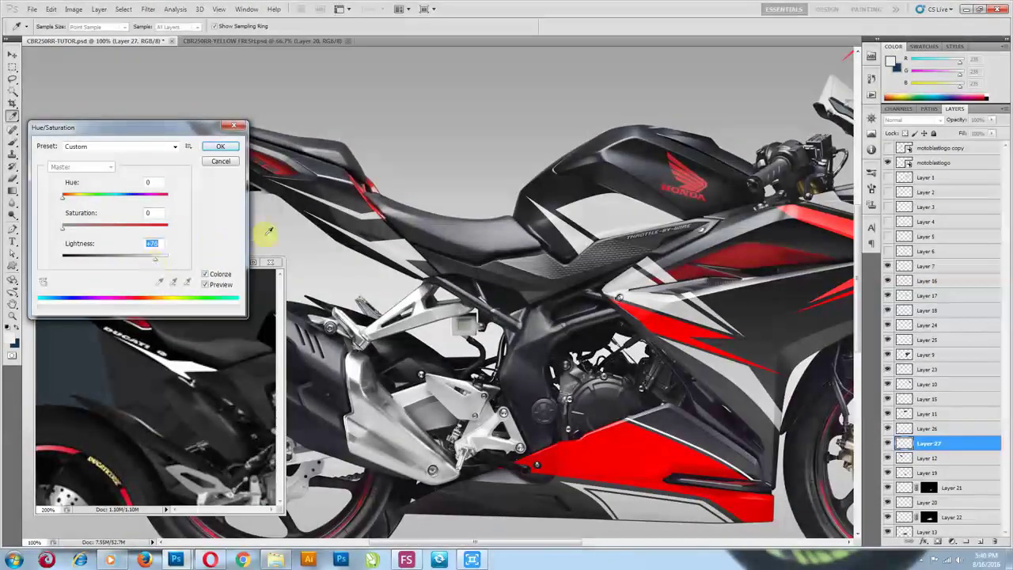
key("Return")
key("v")
Outline the tail side area on Layer 12 between the taillight's lower edge and the thin grey strip, and convert it into a selection
left_click(344, 200, "ctrl")
left_click(13, 230)
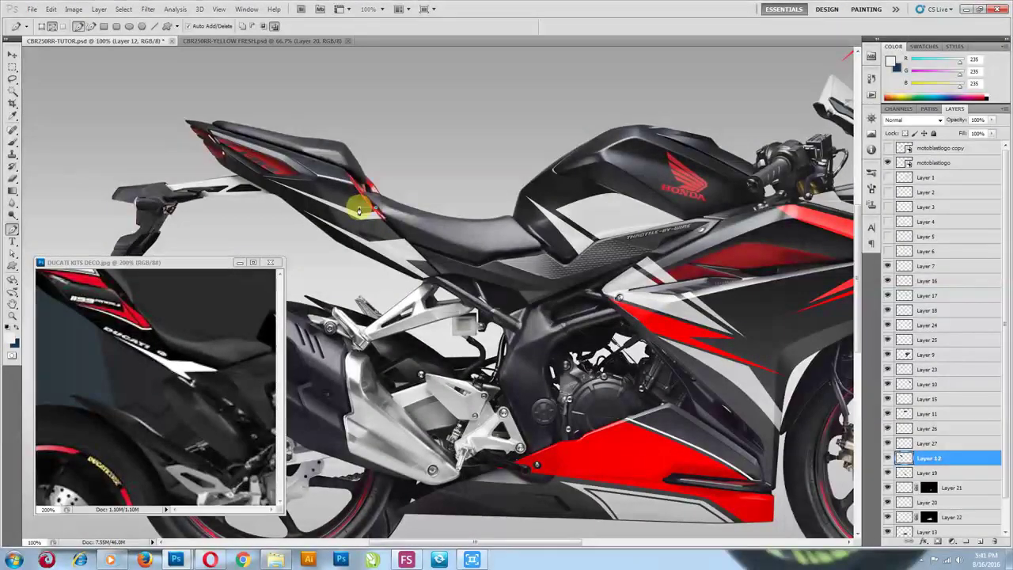
left_click_drag(277, 182, 315, 183)
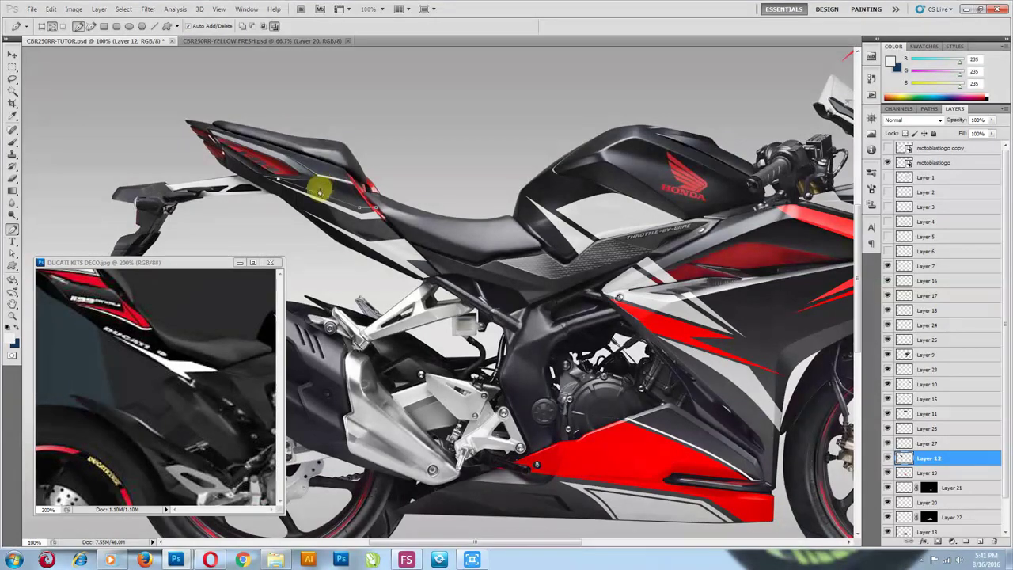
left_click_drag(319, 190, 318, 182)
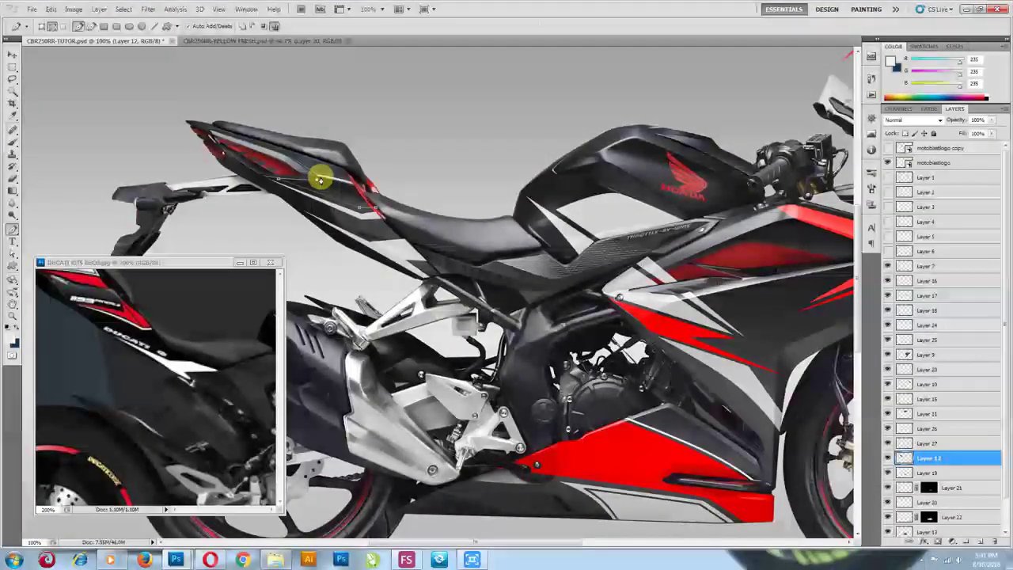
left_click_drag(379, 208, 385, 198)
right_click(385, 199)
left_click(411, 236)
key("Return")
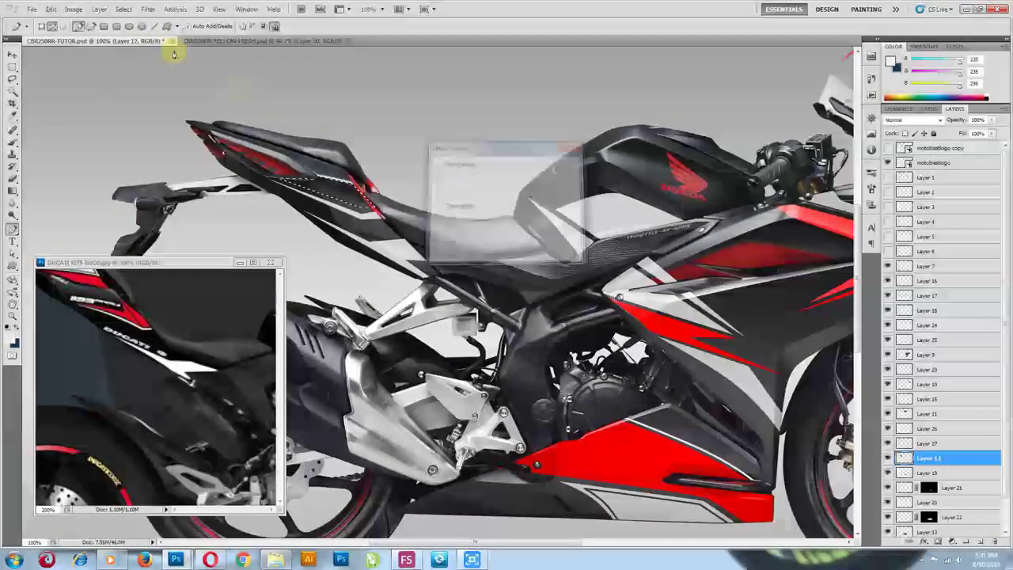
Copy the selected tail side area from Layer 12 onto a new layer of its own
left_click(99, 9)
mouse_move(214, 27)
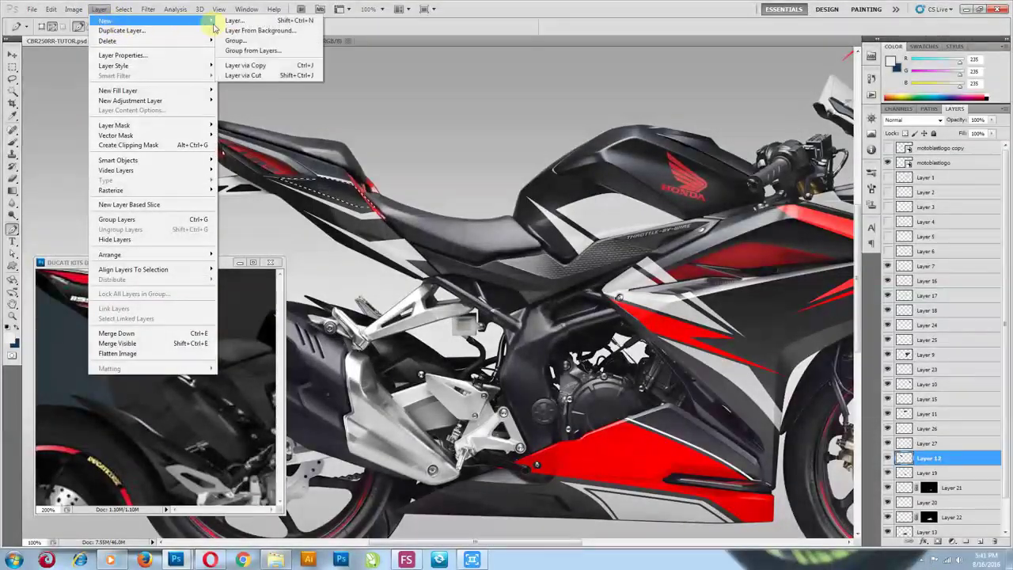
left_click(243, 65)
left_click(12, 54)
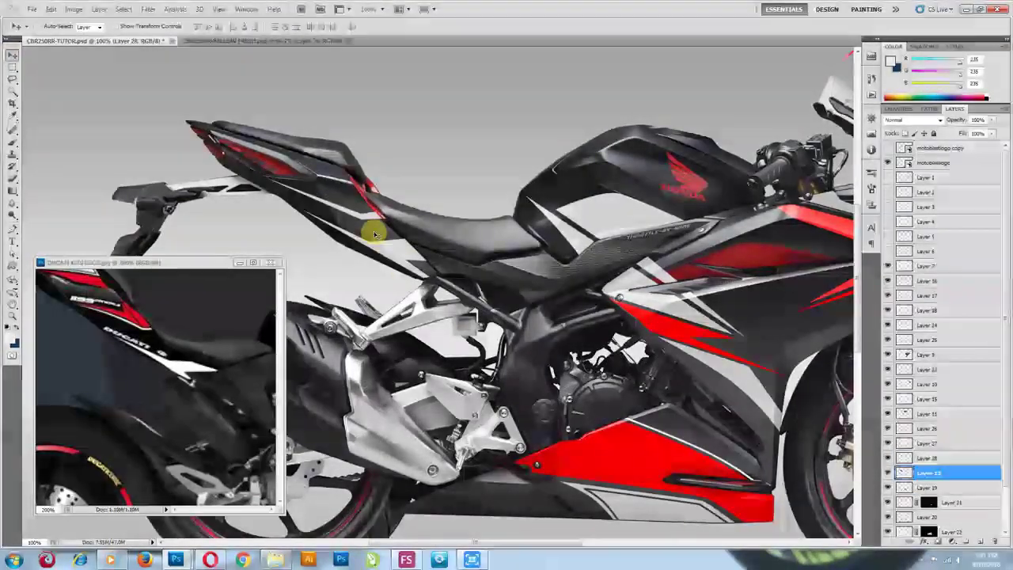
left_click(74, 8)
mouse_move(119, 35)
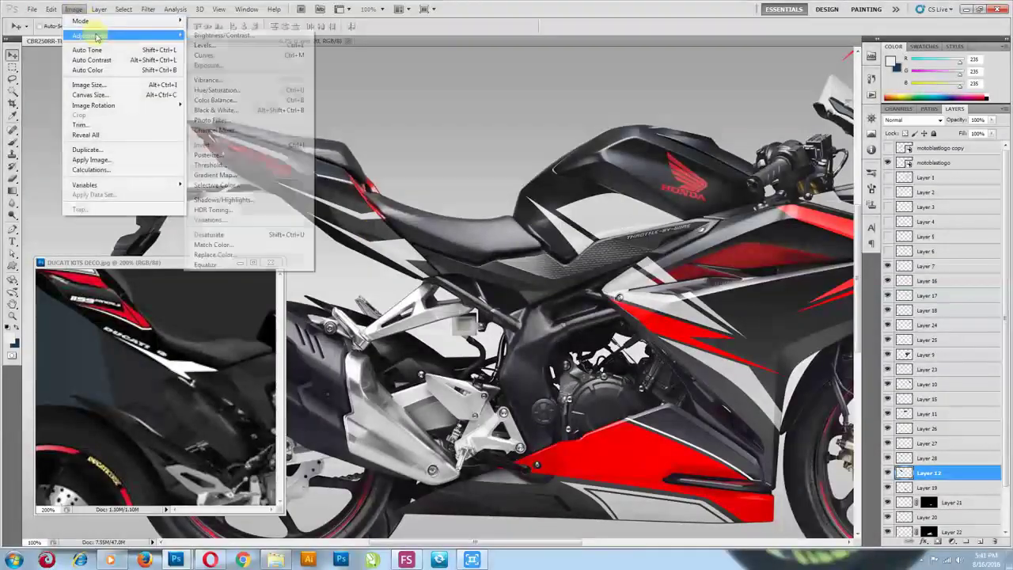
left_click(218, 89)
left_click(207, 274)
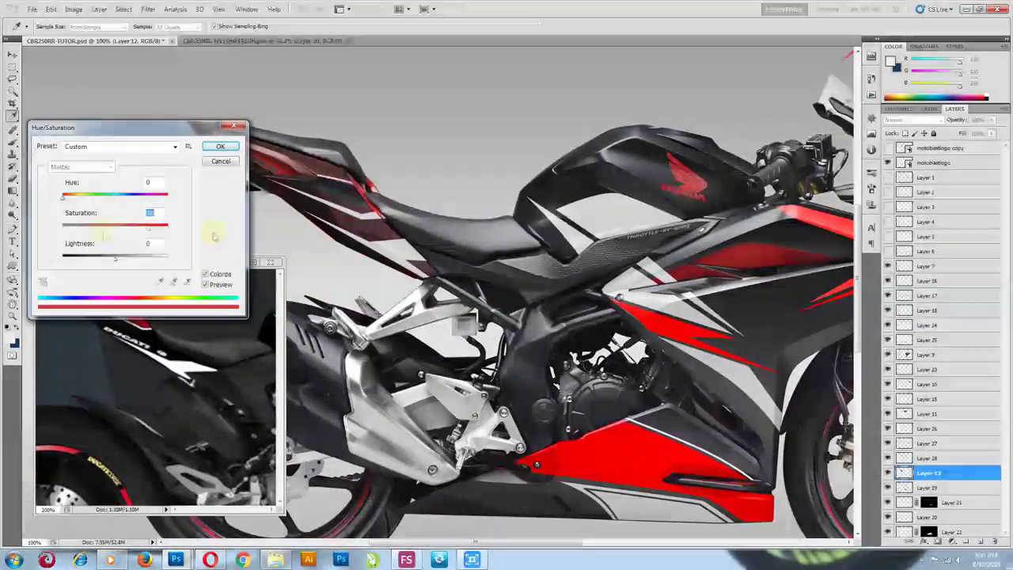
key("Return")
Colorize the copied tail side area on Layer 28 bright red with Hue/Saturation and a raised lightness
left_click(75, 9)
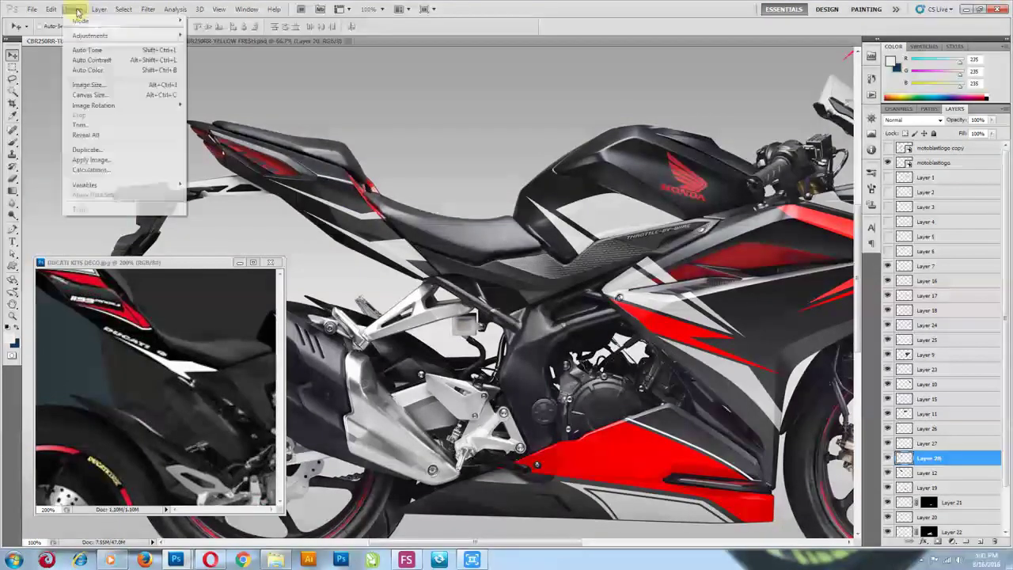
mouse_move(103, 35)
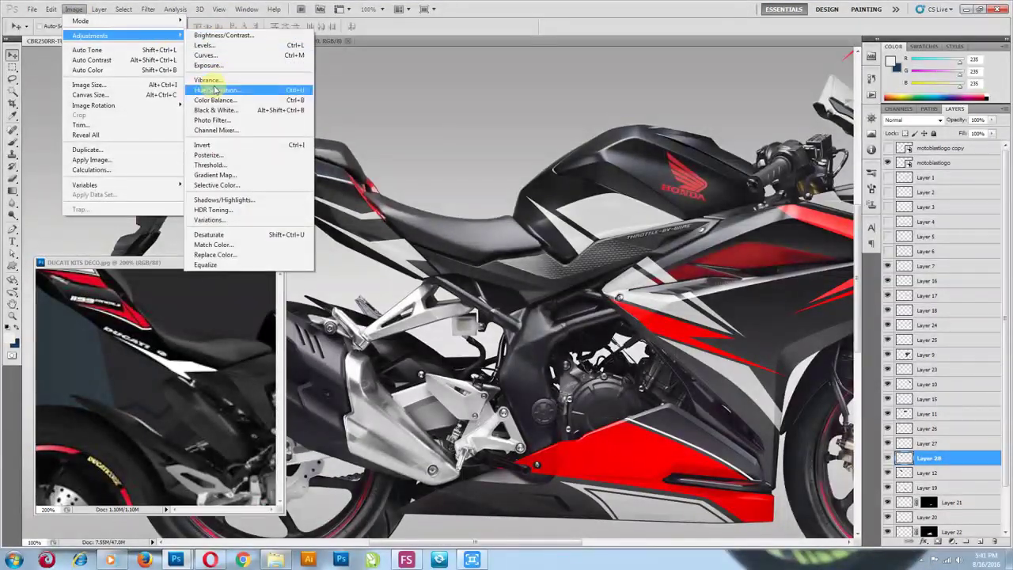
left_click(215, 89)
left_click(212, 274)
left_click_drag(115, 258, 133, 263)
left_click(221, 146)
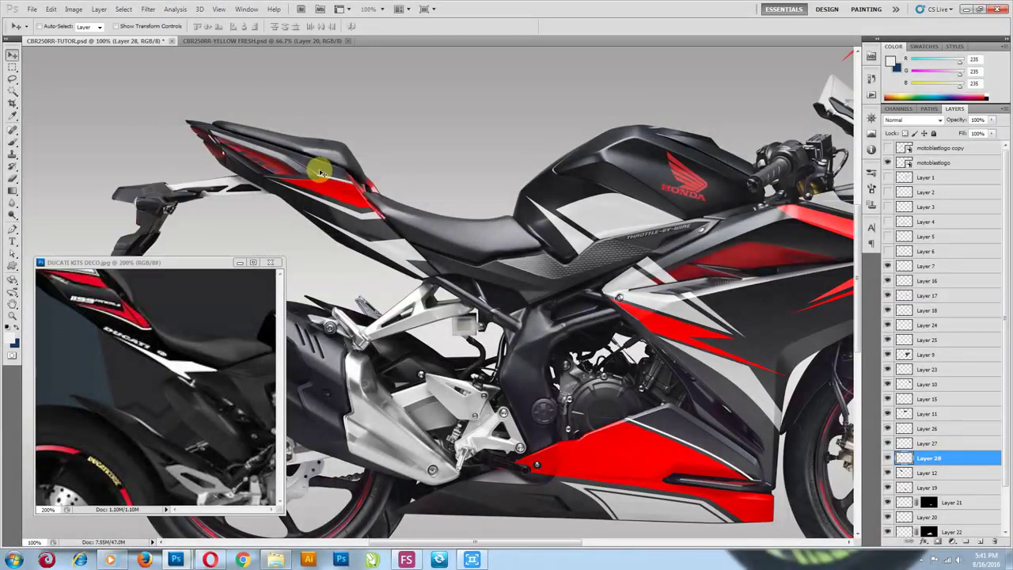
Using the Ducati tail as reference, outline the long upper tail strip under the rear seat on Layer 12 and convert it into a selection
left_click(323, 165, "ctrl")
key("p")
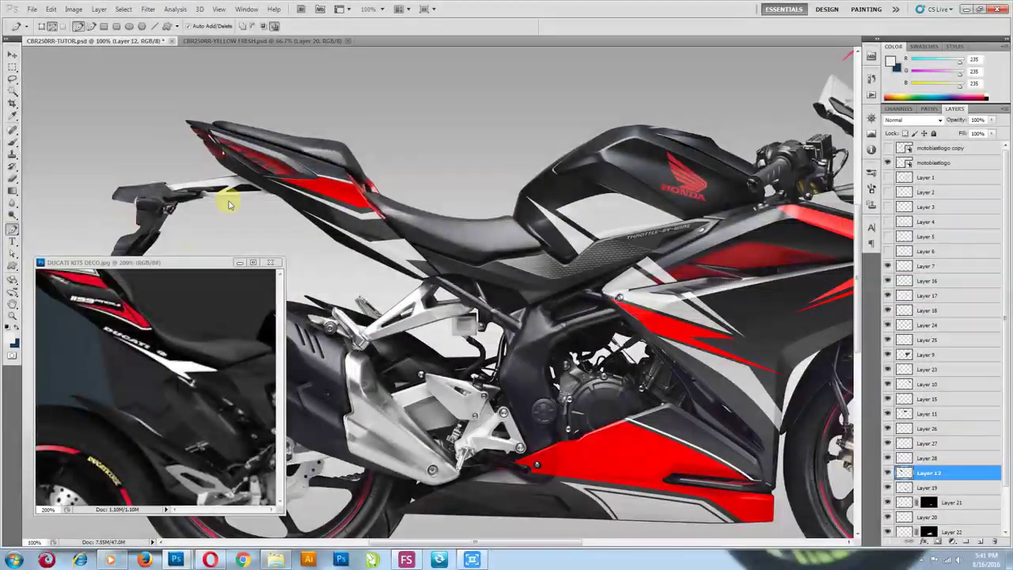
left_click(102, 300)
left_click_drag(102, 301, 156, 343)
left_click(325, 171)
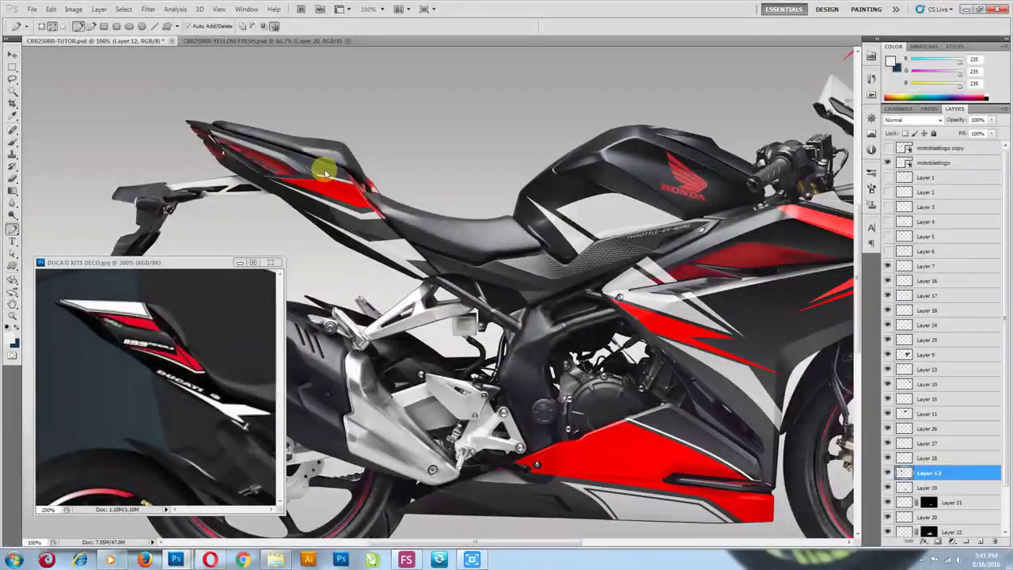
key("ctrl+plus")
left_click_drag(324, 172, 461, 251)
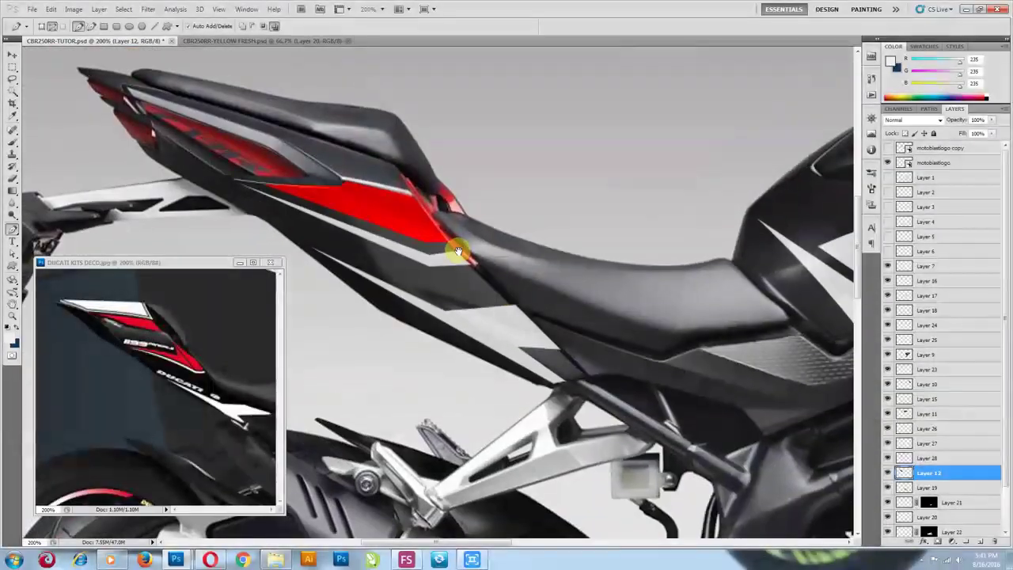
left_click(298, 148)
left_click(285, 140)
left_click(133, 90)
left_click(388, 165)
left_click(402, 184)
right_click(433, 131)
left_click(484, 180)
left_click(560, 174)
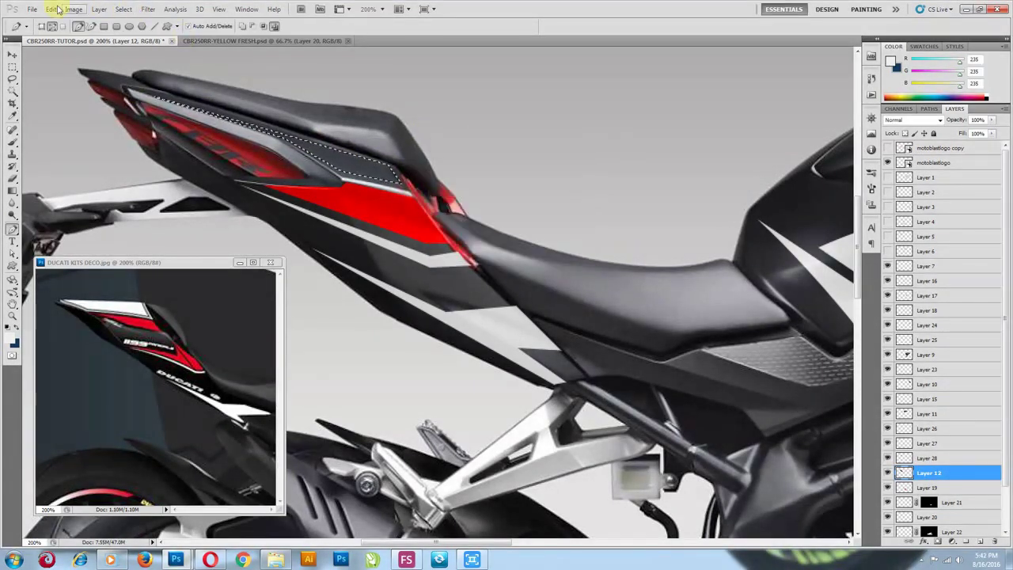
Copy the selected upper tail strip from Layer 12 onto its own new layer
left_click(100, 9)
mouse_move(198, 21)
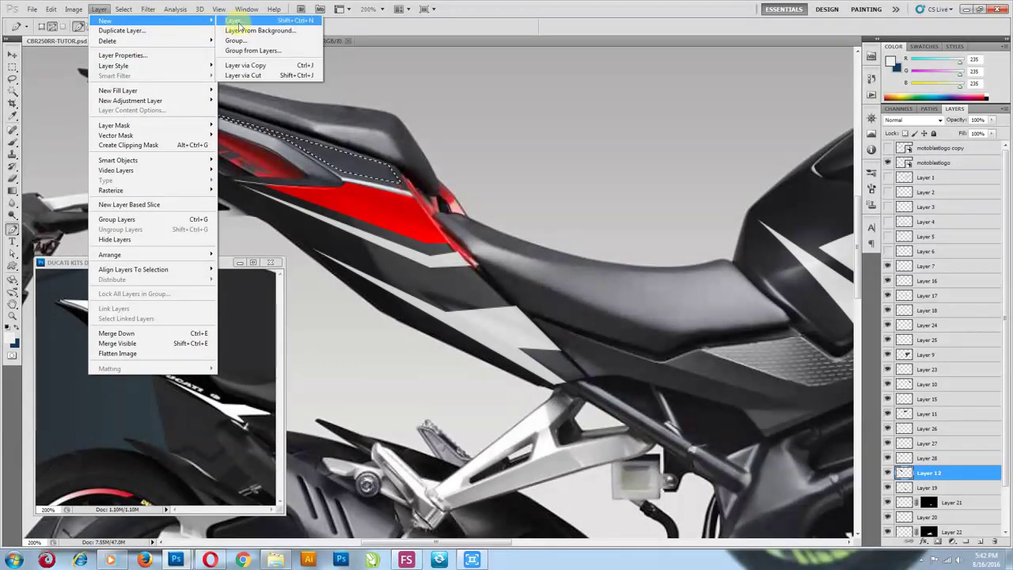
left_click(247, 65)
Colorize the upper tail strip red with Hue/Saturation, using hue 0, saturation 100 and a raised lightness
left_click(73, 9)
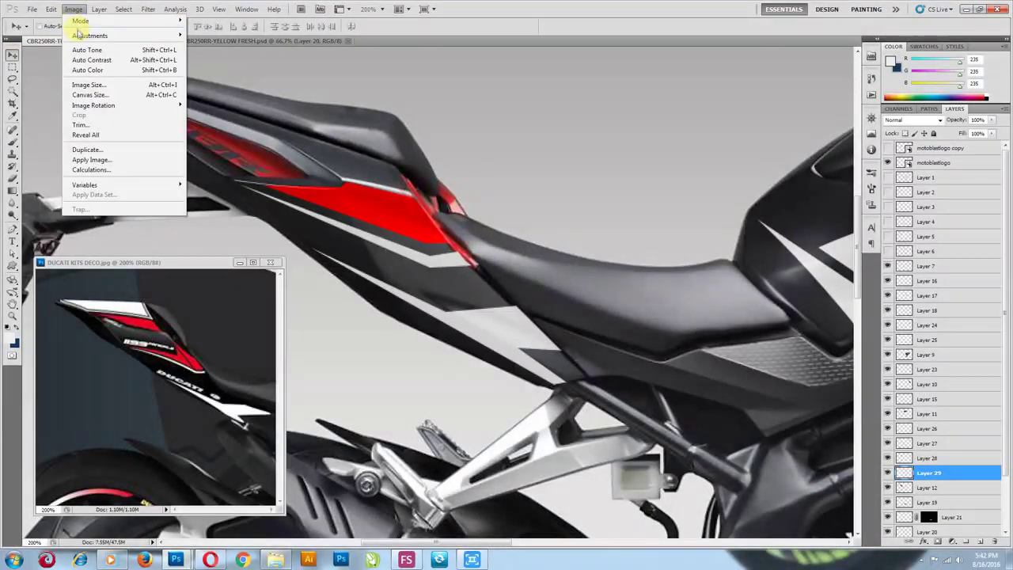
mouse_move(87, 36)
left_click(238, 89)
left_click(205, 274)
left_click_drag(89, 227, 168, 227)
left_click_drag(114, 259, 128, 265)
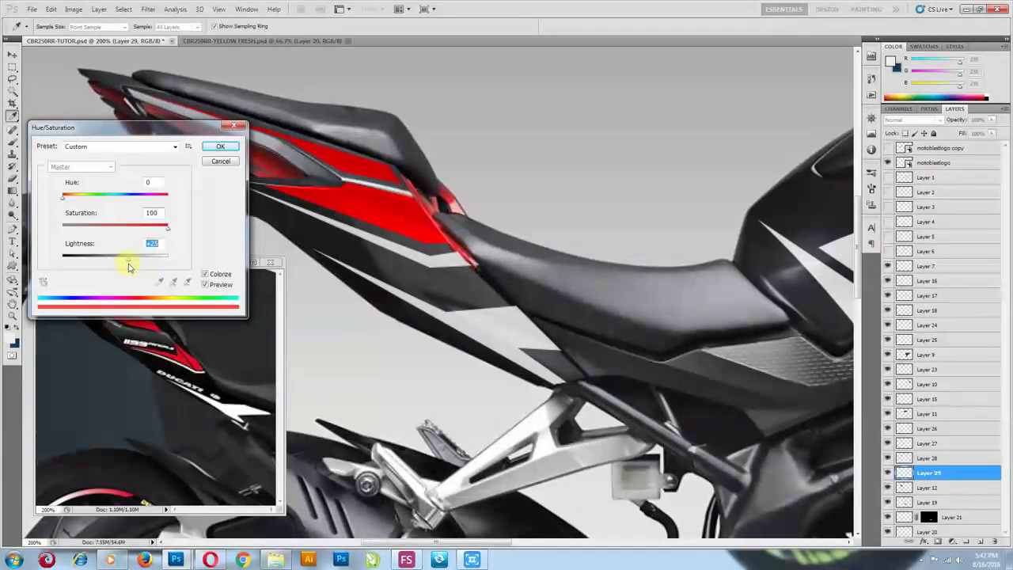
left_click(220, 145)
Examine the whole bike's livery and compare it with the fairing lettering on the Ducati reference photo
key("ctrl+plus")
key("ctrl+minus")
key("ctrl+minus")
left_click_drag(440, 290, 457, 218)
key("ctrl+minus")
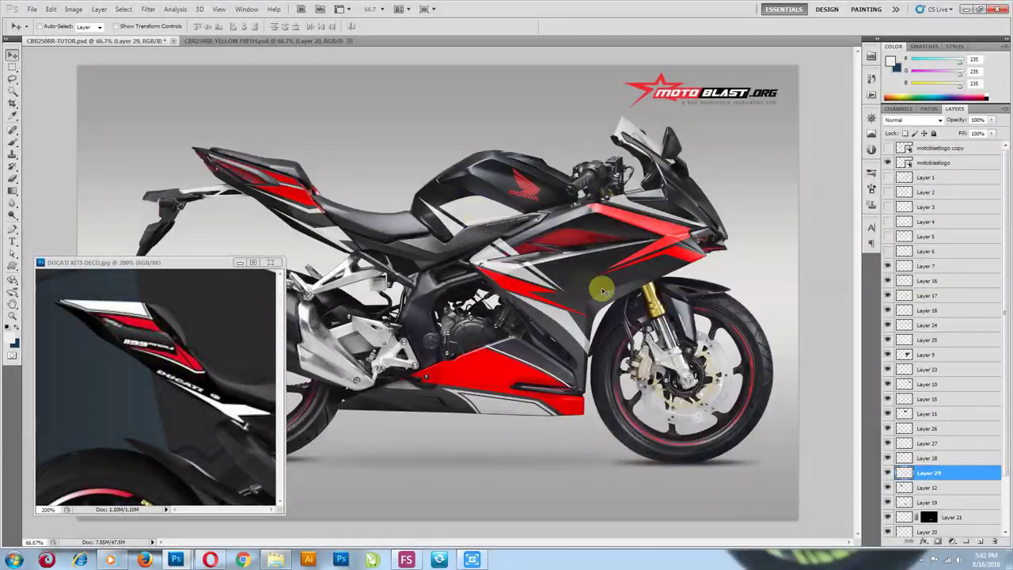
left_click(194, 367)
key("ctrl+minus")
left_click_drag(198, 376, 246, 378)
left_click(594, 257)
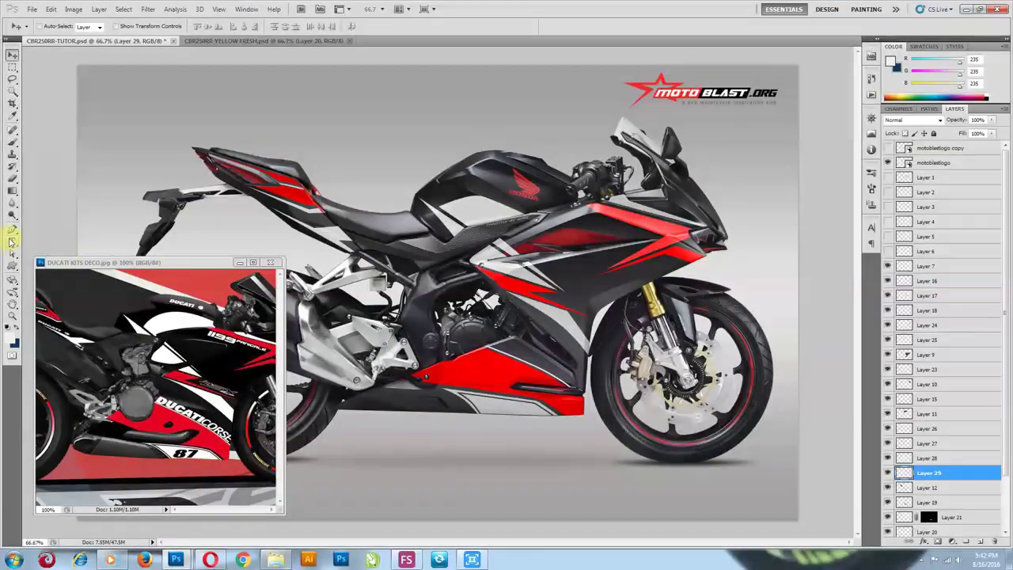
Add the text "250" on the upper side fairing and move its layer up between Layer 4 and Layer 5
left_click(12, 241)
left_click(590, 227)
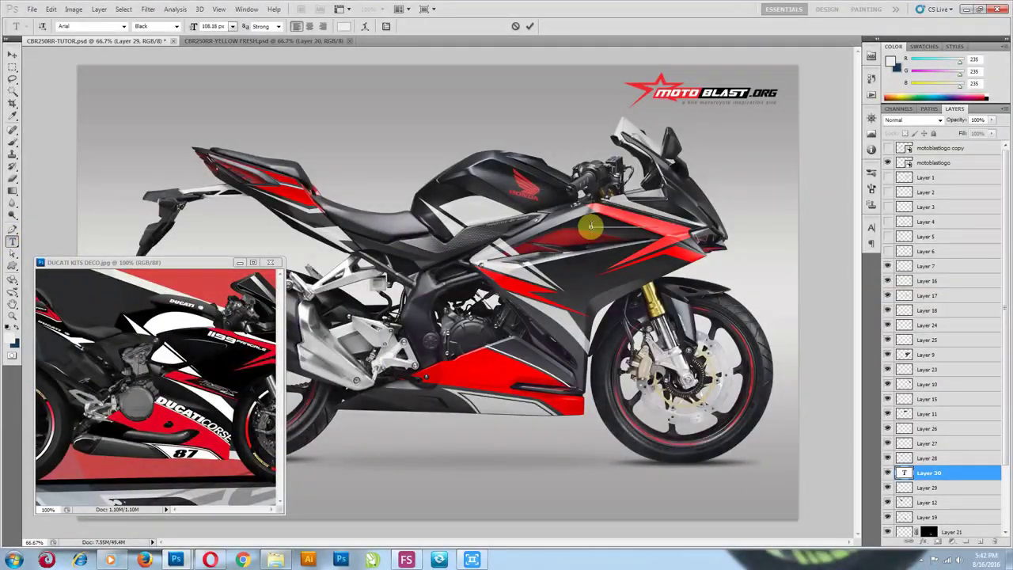
type("250")
left_click_drag(938, 472, 821, 253)
left_click(12, 54)
Change the 250 text's font to the Square typeface
double_click(906, 236)
left_click(118, 26)
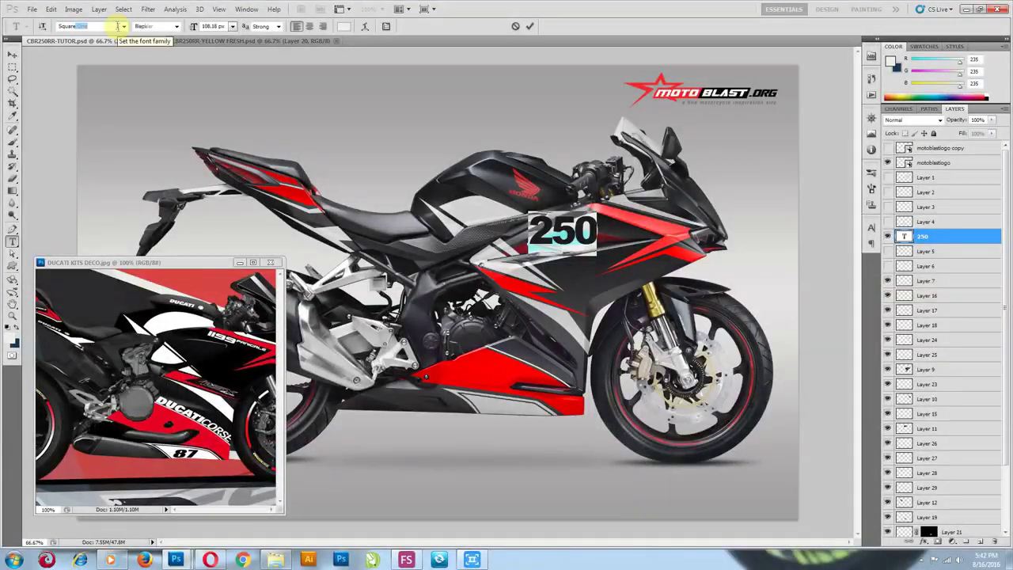
type("Square")
key("Return")
left_click(12, 54)
Slant the 250 text to follow the bodywork of the upper side fairing
key("ctrl+t")
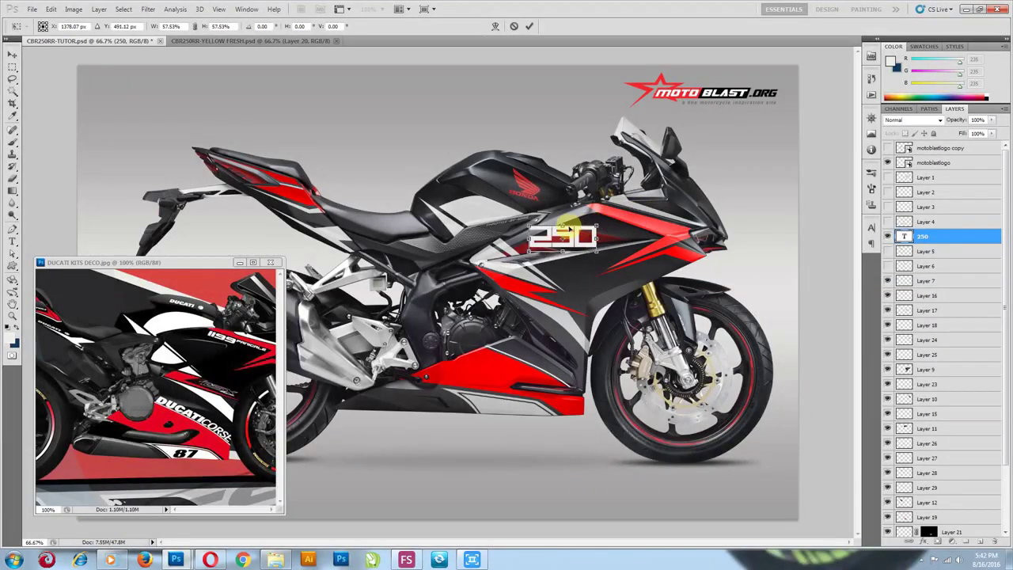
left_click_drag(564, 224, 615, 252)
key("Return")
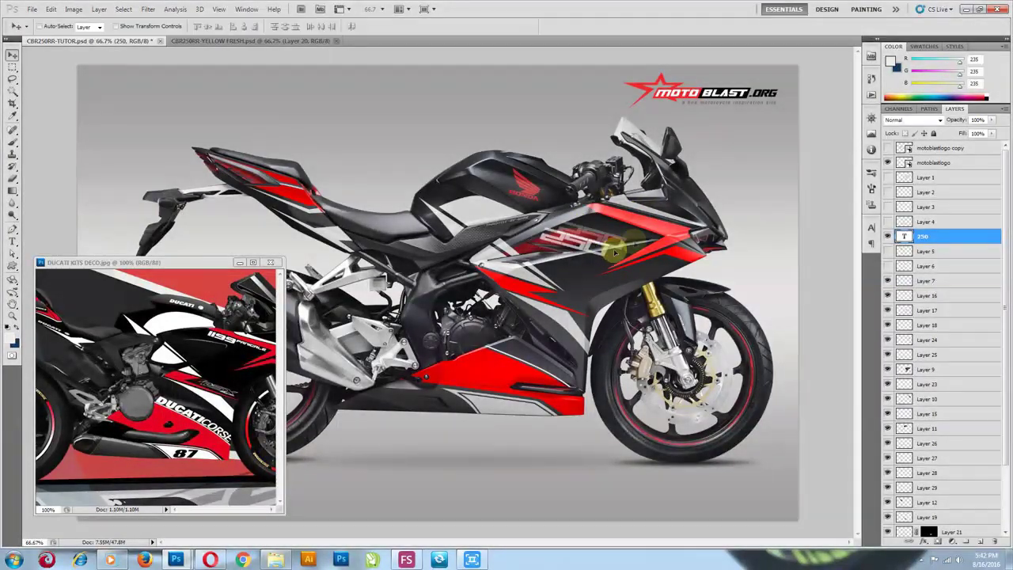
Shrink and rotate the 250 text so it sits along the underside of the red stripe on the front fairing
key("ctrl+t")
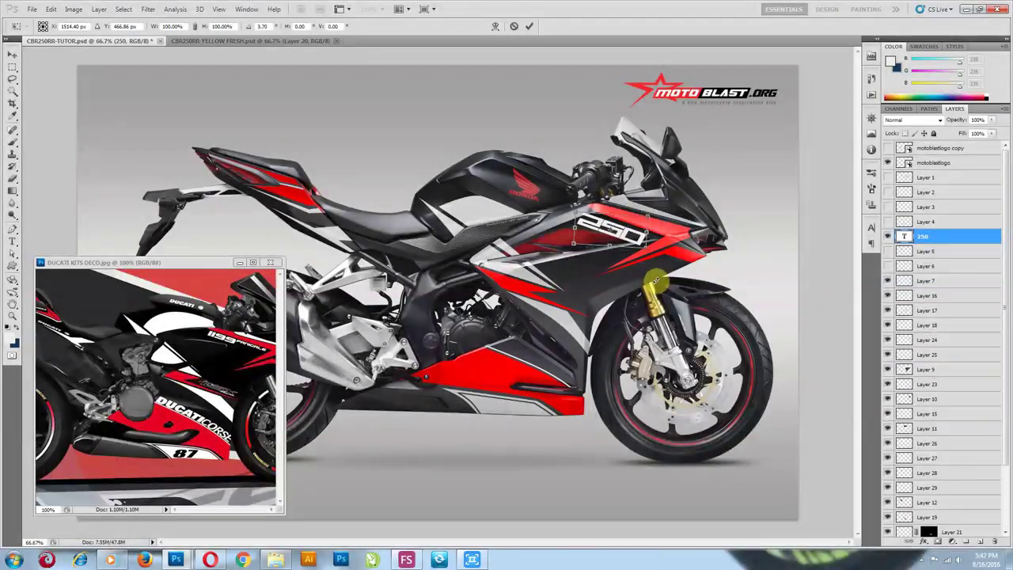
left_click_drag(647, 241, 614, 229)
key("Return")
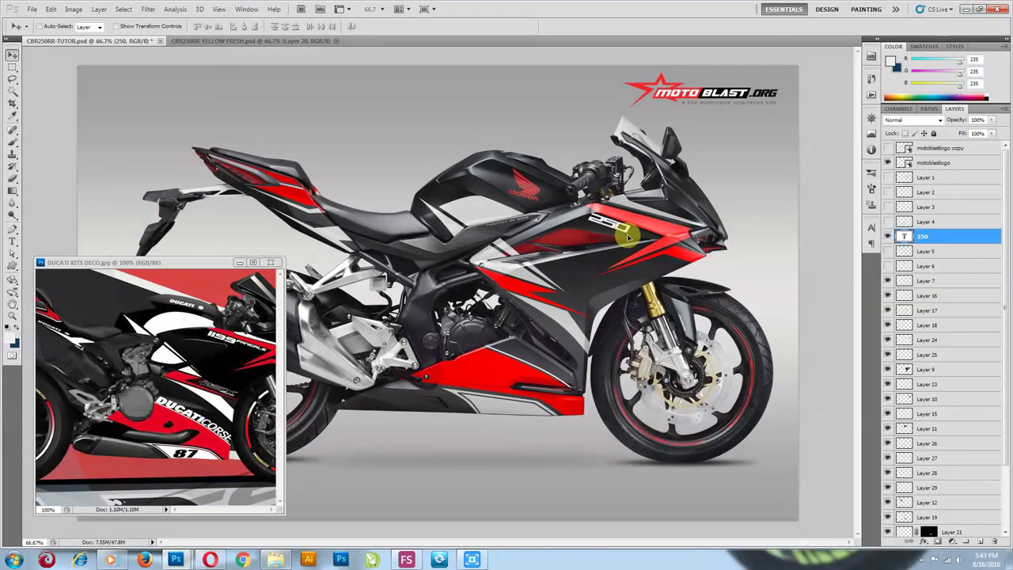
key("ctrl+t")
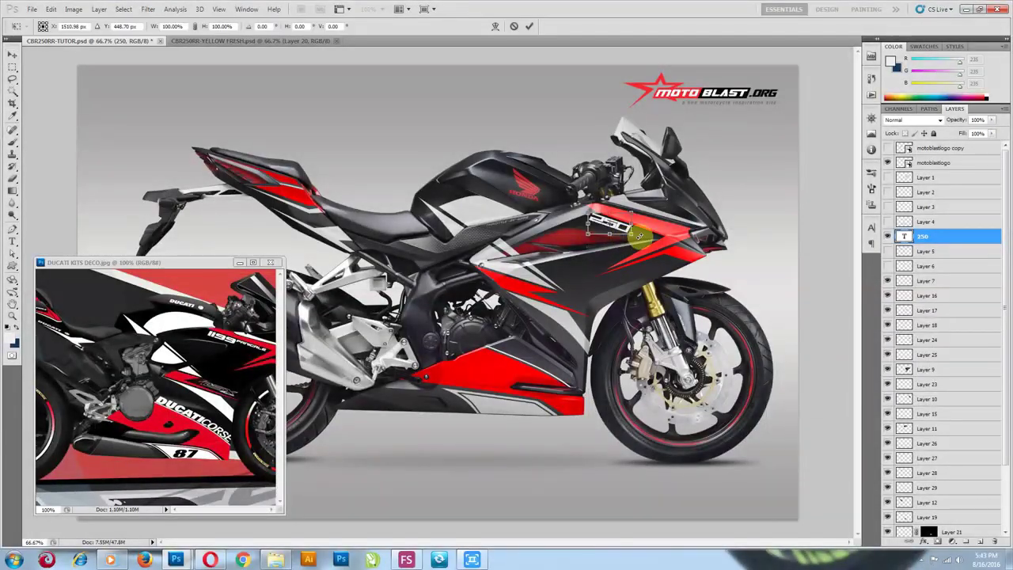
left_click_drag(622, 229, 629, 231)
key("Return")
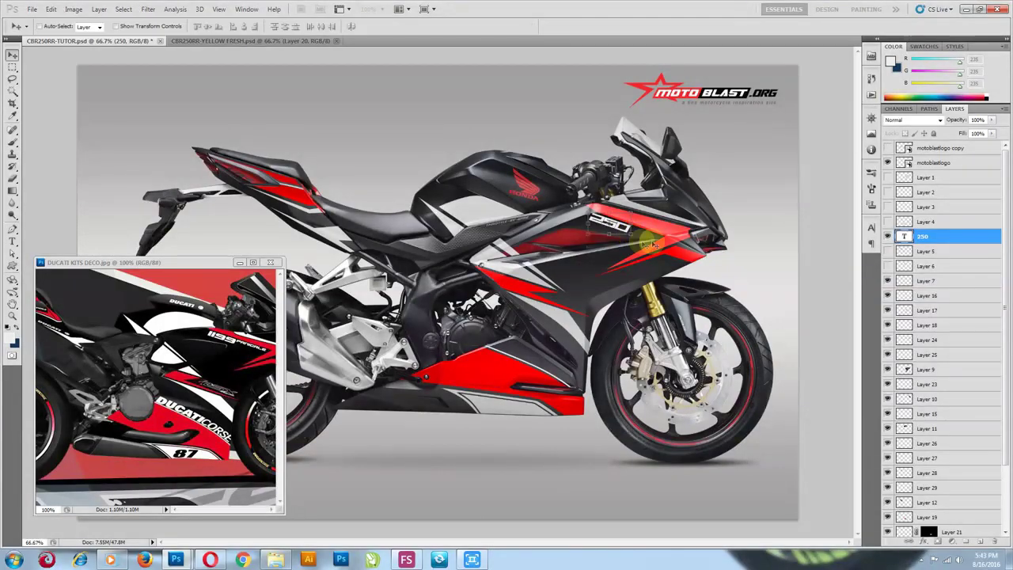
Float CBR250RR-YELLOW FRESH.psd in a smaller window and copy its yellow RR logo into CBR250RR-TUTOR.psd
left_click_drag(265, 41, 176, 171)
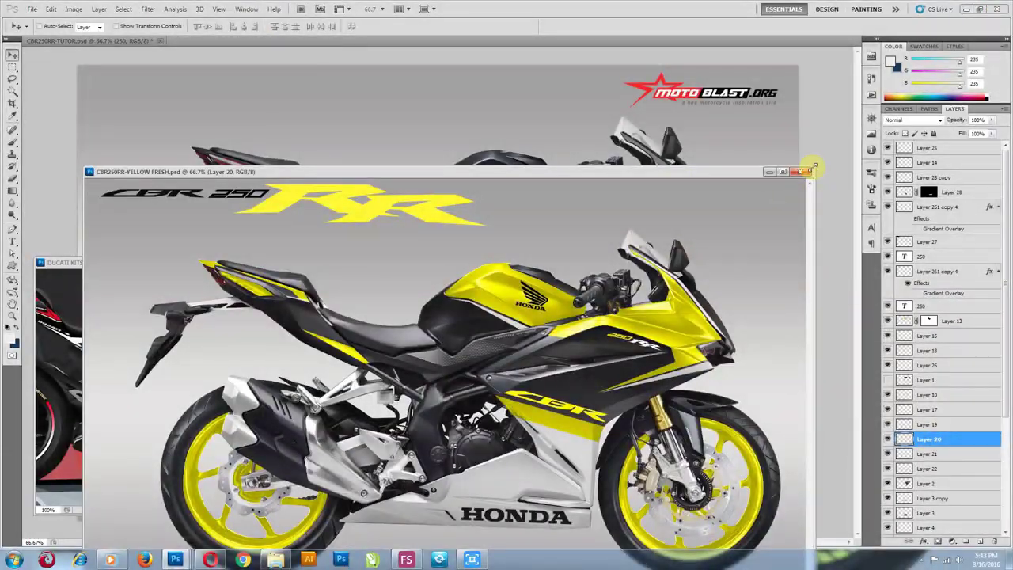
key("ctrl+minus")
left_click_drag(813, 167, 482, 301)
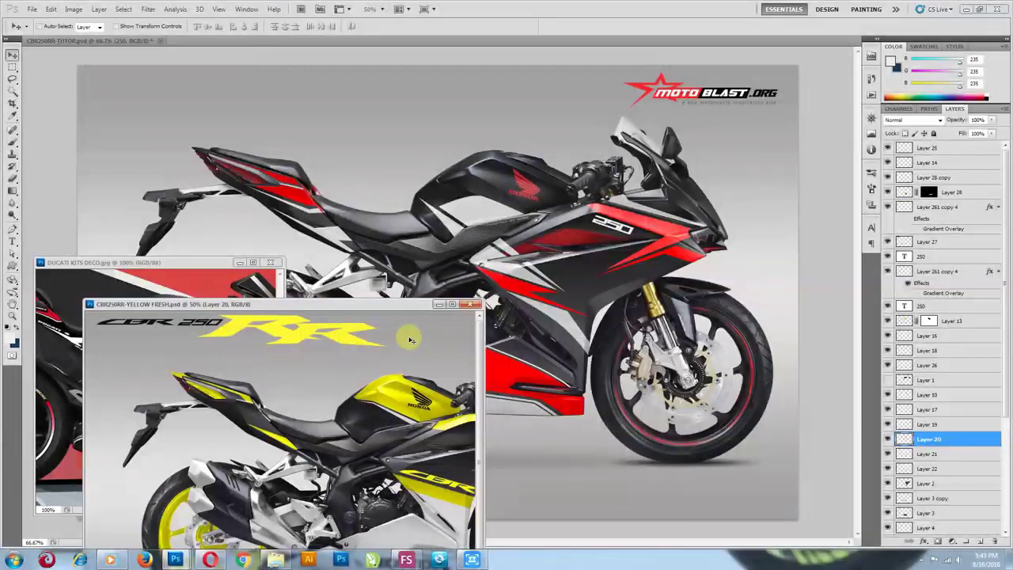
left_click(337, 340, "ctrl")
left_click_drag(350, 343, 688, 275)
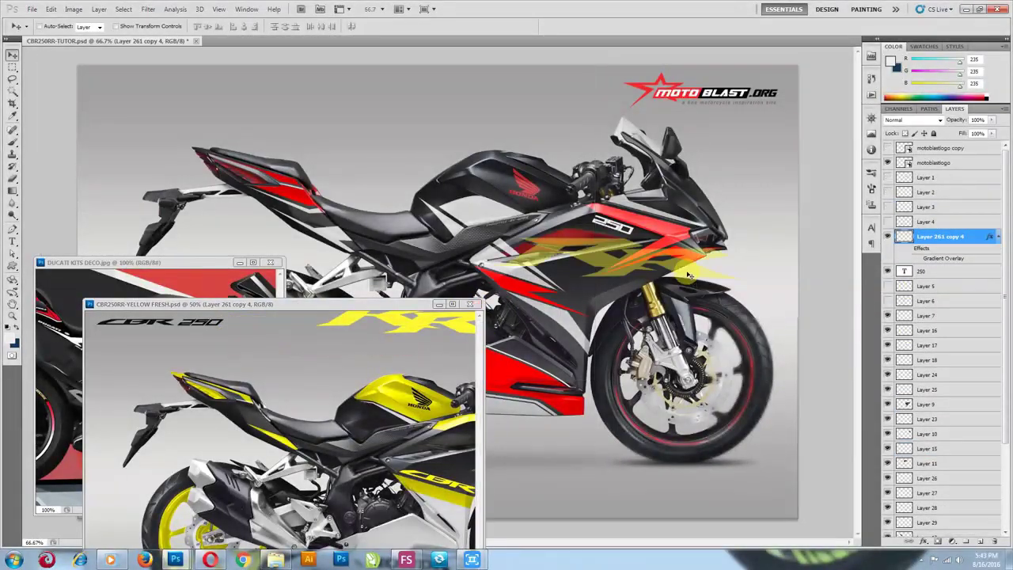
left_click_drag(425, 305, 376, 467)
left_click(679, 268)
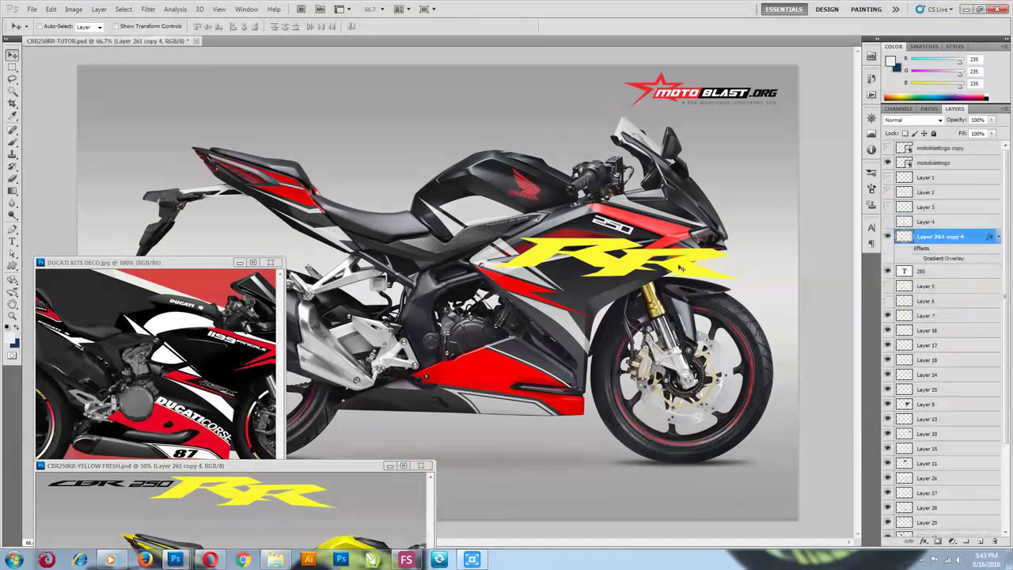
Scale the copied RR logo down proportionally to 29.27%
key("ctrl+t")
left_click_drag(745, 231, 563, 263)
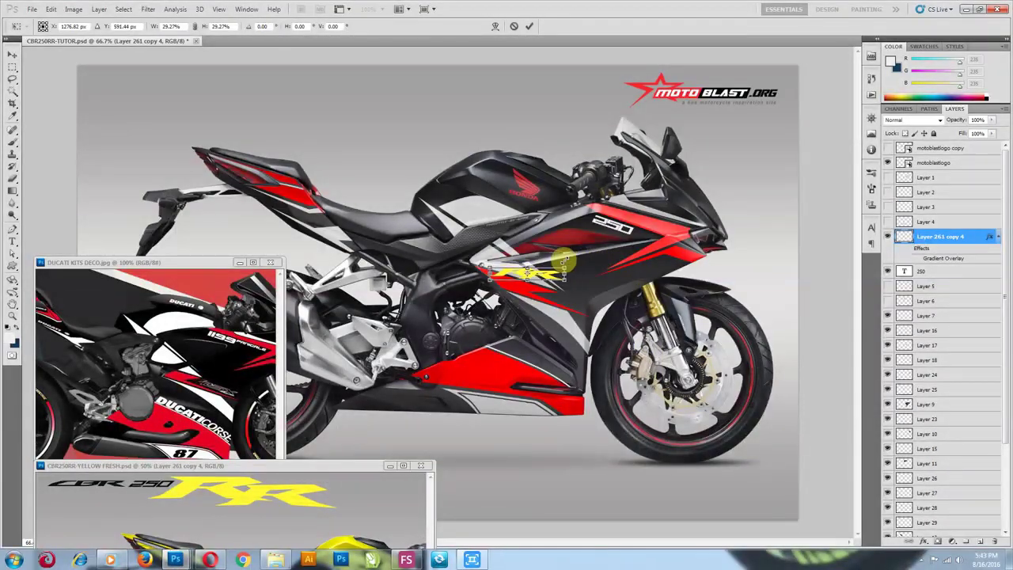
left_click_drag(573, 314, 565, 319)
key("Return")
Move the RR logo to the tip of the red lower fairing stripe, scale it to about 55% and rotate it along the stripe
left_click_drag(545, 286, 610, 323)
key("ctrl+t")
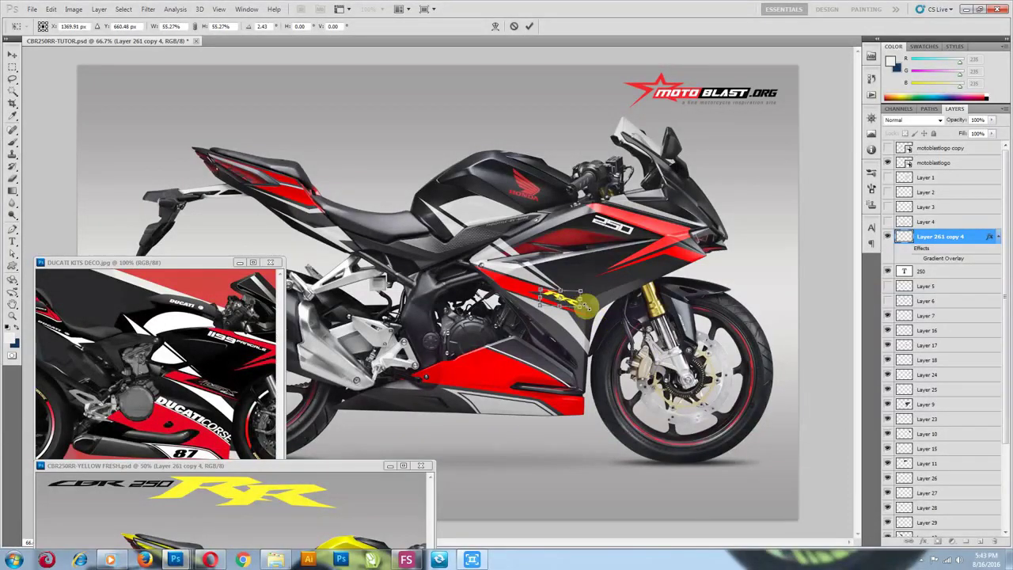
key("Return")
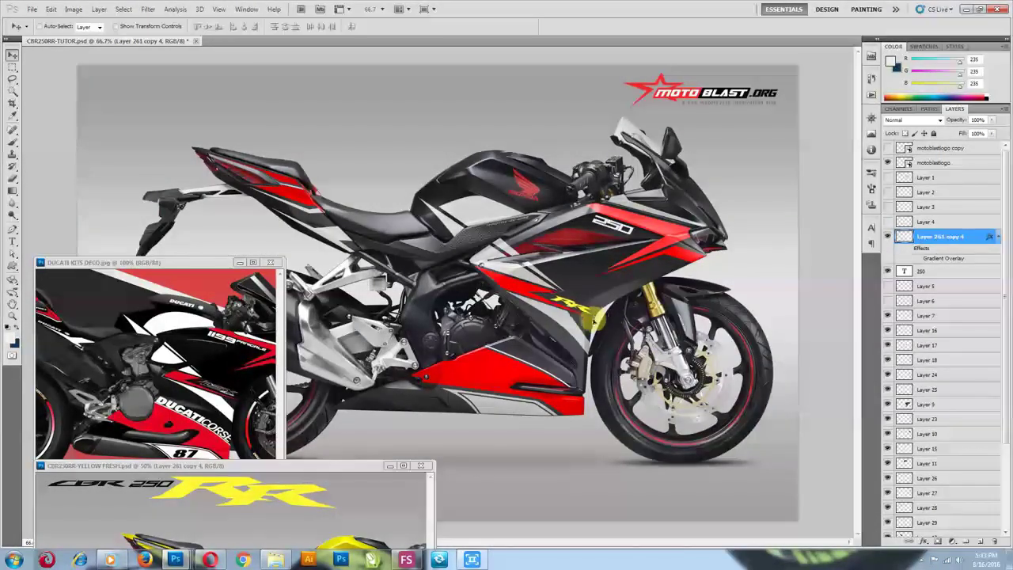
Add an outside stroke in a near-white color to the RR logo on the front fairing
key("ctrl+plus")
left_click_drag(648, 312, 653, 315)
left_click(923, 542)
left_click(945, 531)
left_click(147, 322)
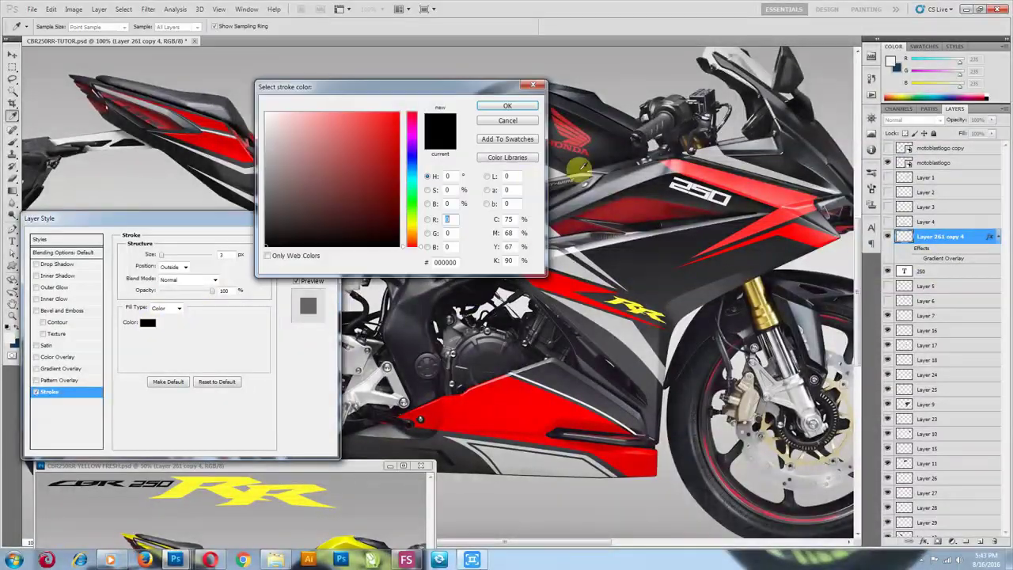
left_click(590, 275)
left_click(508, 106)
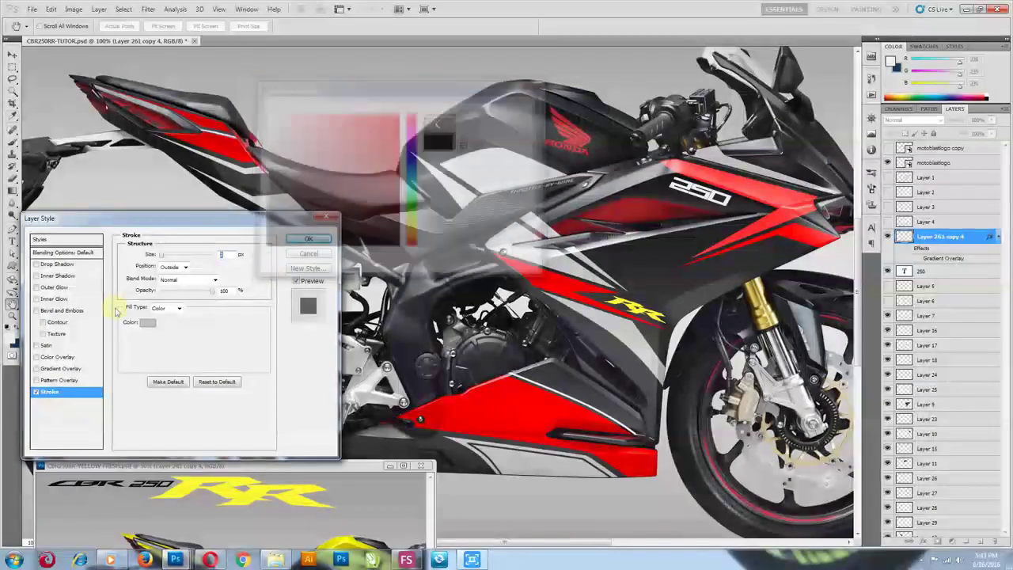
left_click(148, 322)
left_click(258, 117)
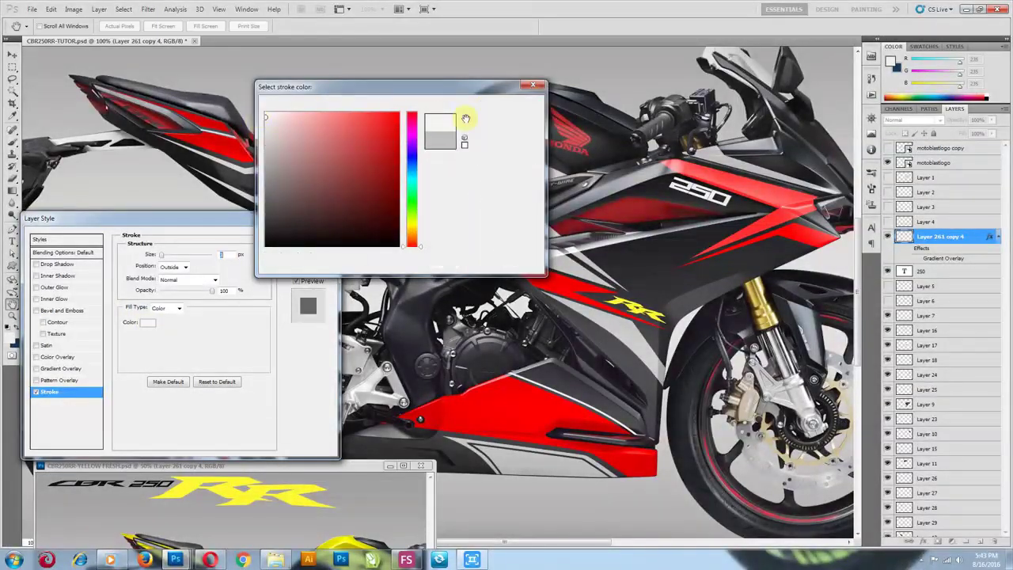
left_click(508, 106)
left_click(308, 235)
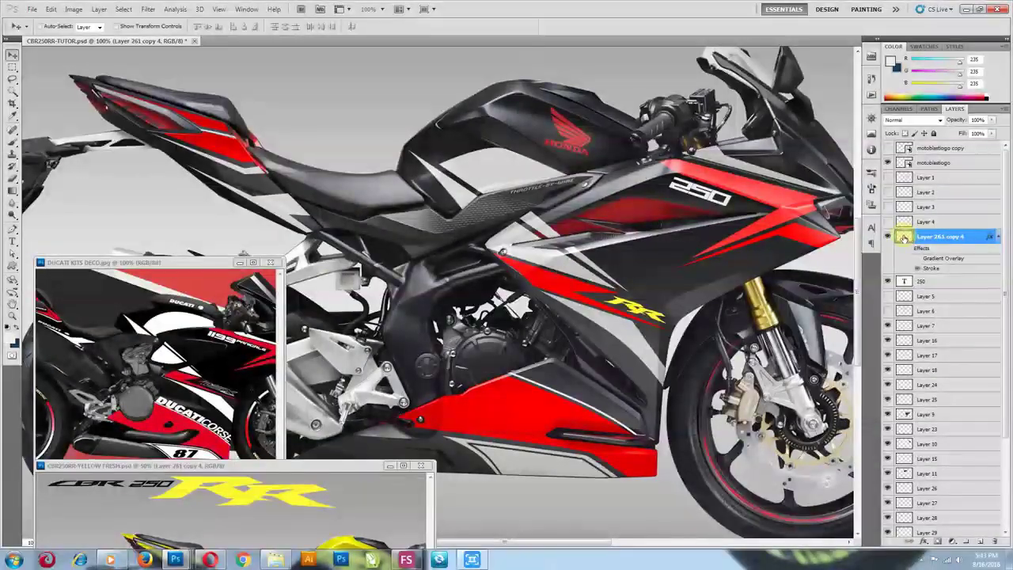
Adjust the RR logo's stroke size and darken its fill to near black using Hue/Saturation with Colorize, hue 0 and saturation 0
double_click(931, 269)
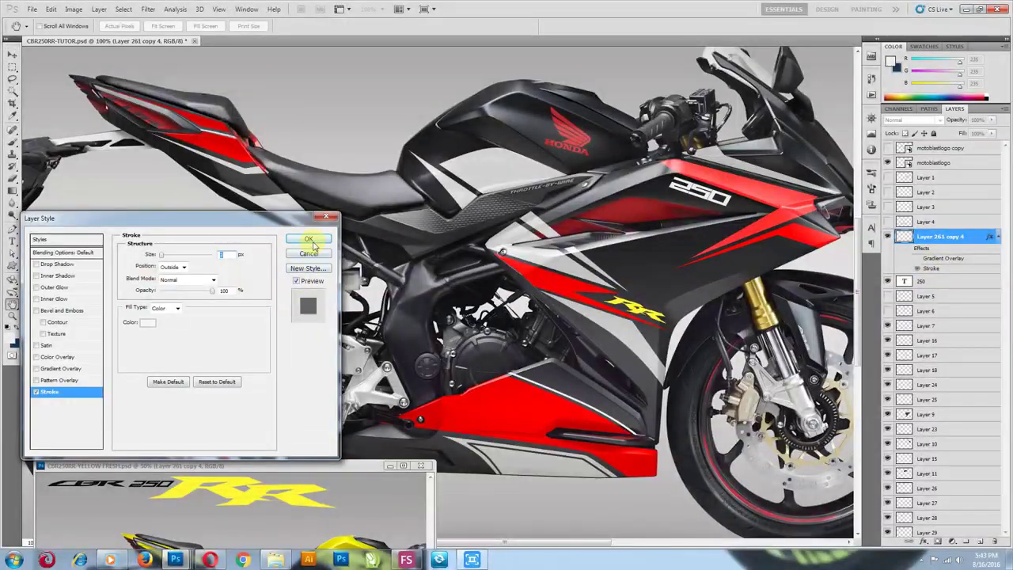
left_click(310, 240)
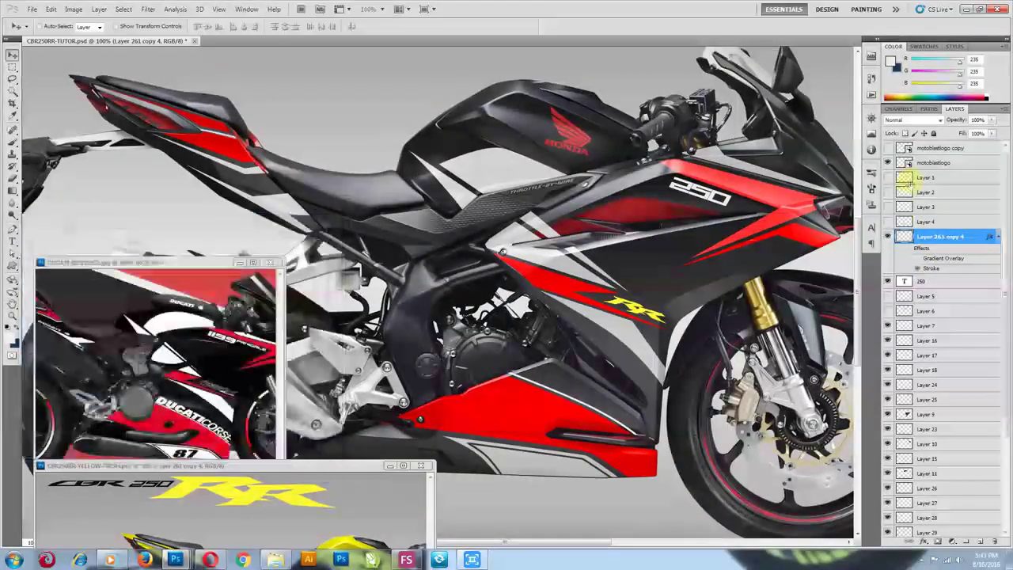
double_click(931, 270)
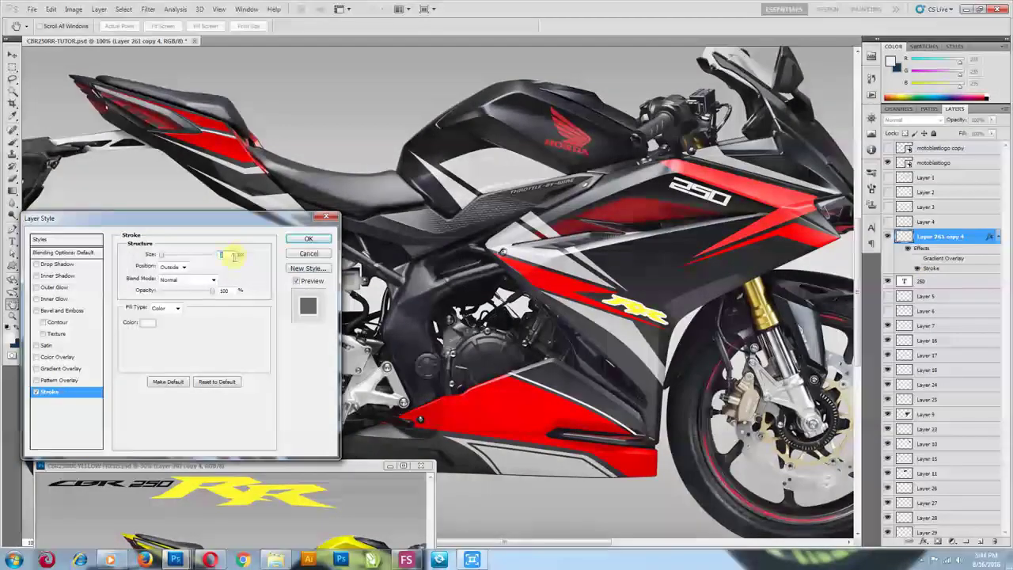
left_click(304, 240)
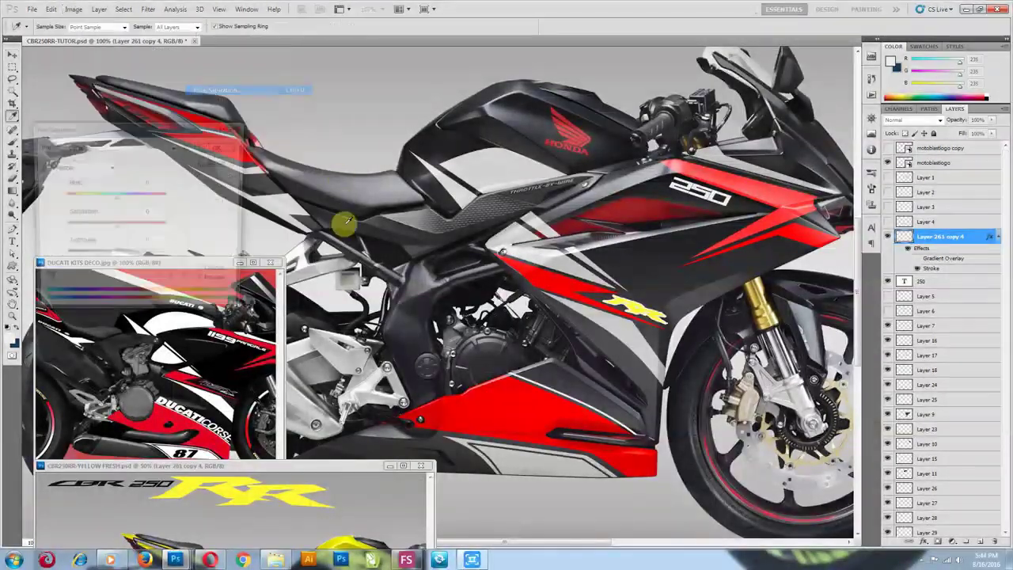
left_click_drag(96, 263, 77, 265)
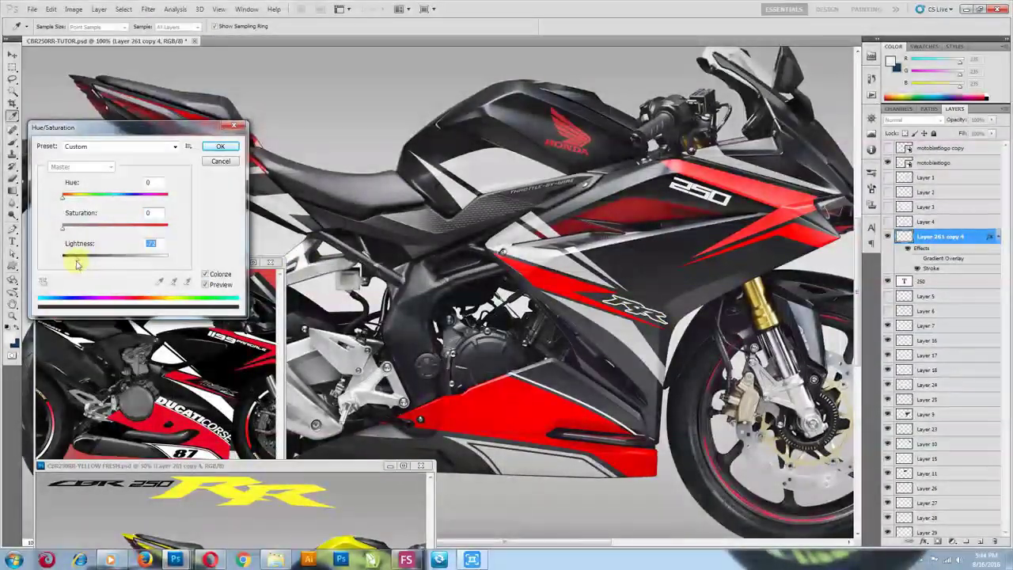
Duplicate the outlined RR logo onto the tail fairing below the red panel and fit it there
left_click(180, 342)
left_click_drag(327, 223, 396, 227)
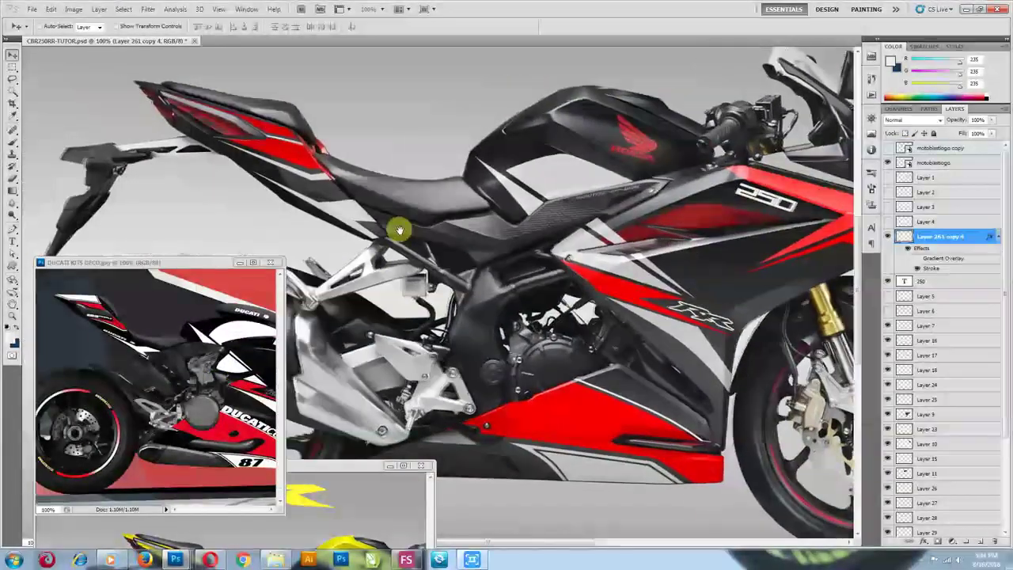
left_click_drag(346, 192, 703, 317)
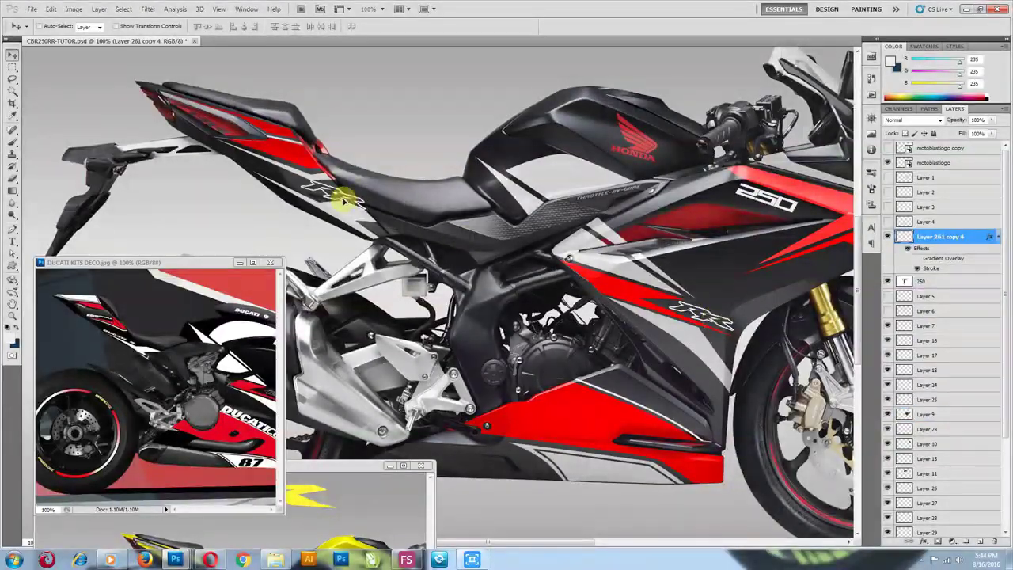
key("ctrl+t")
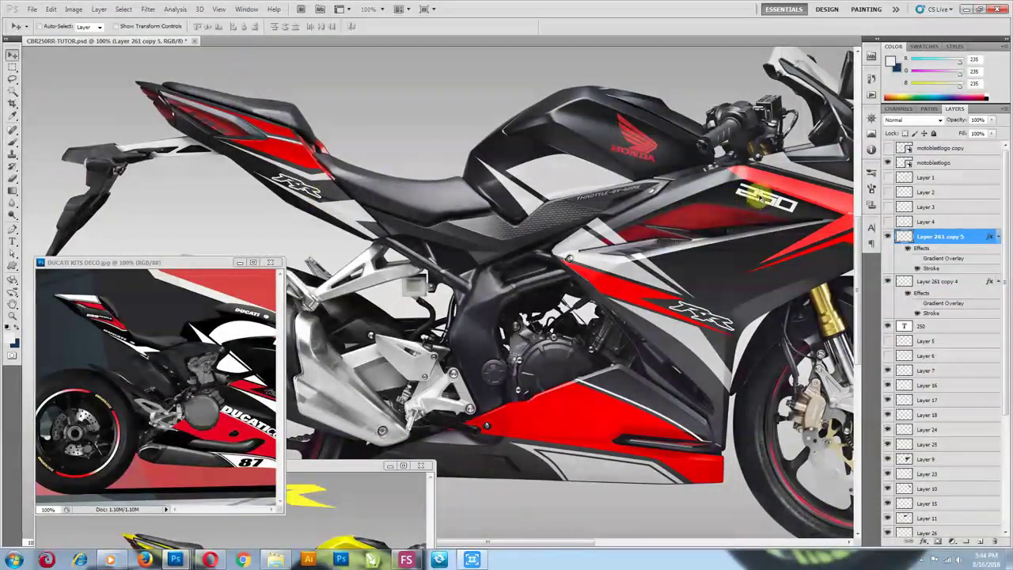
Place a copy of the 250 text scaled to about 54% on the red tail panel and shrink the RR copy beneath it
left_click_drag(299, 164, 284, 158)
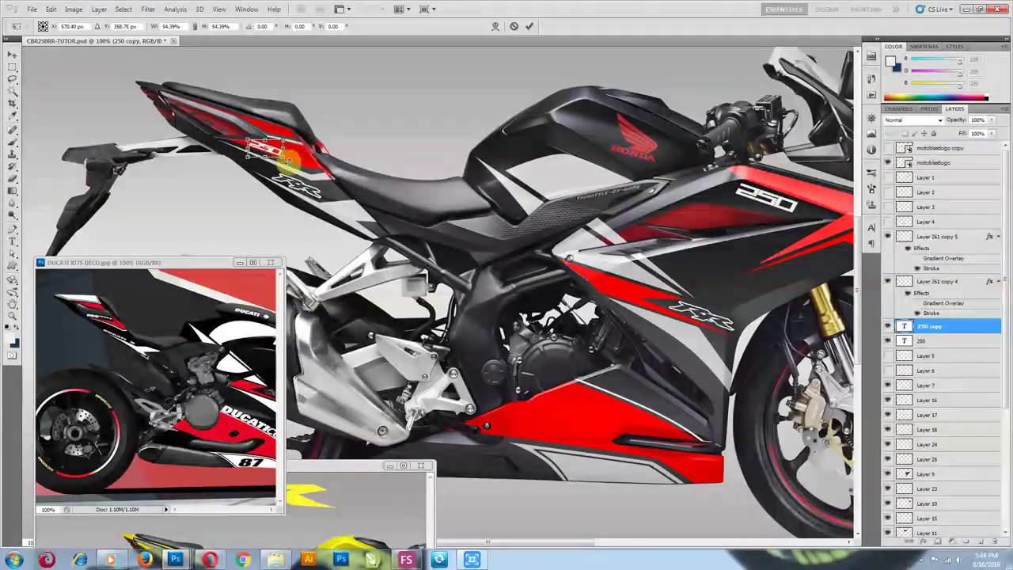
key("Return")
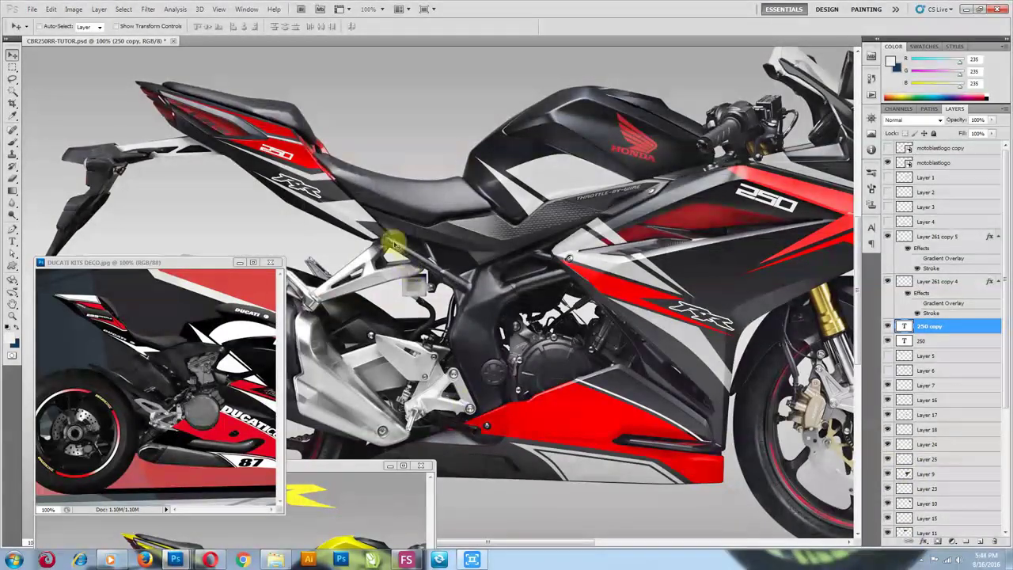
left_click(313, 195, "ctrl")
key("ctrl+t")
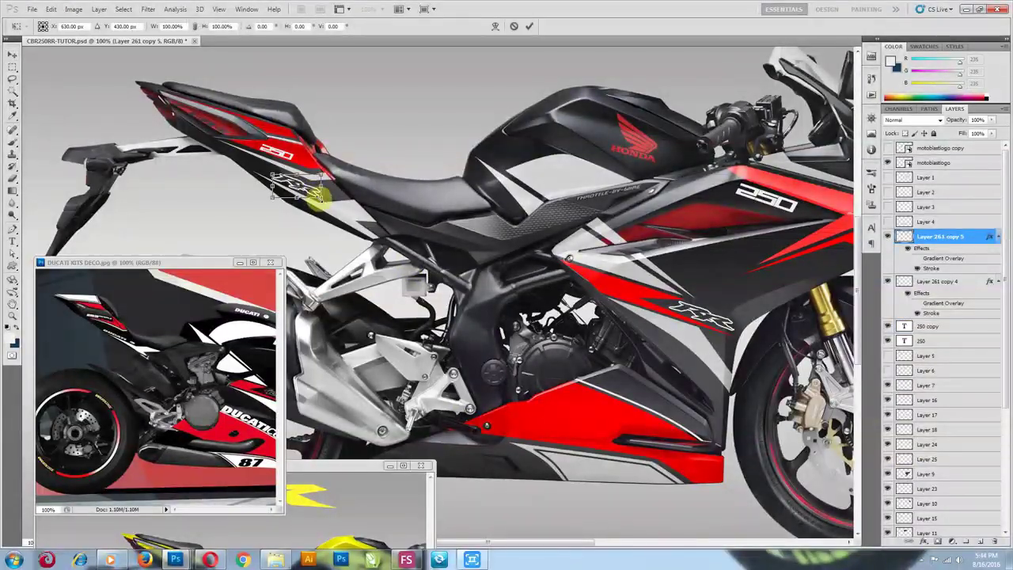
key("Return")
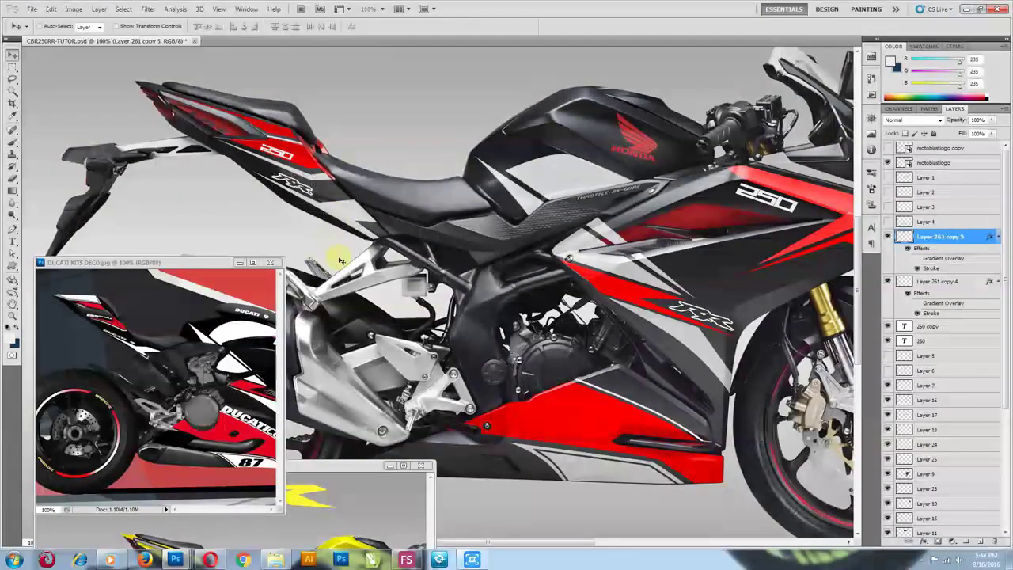
Check the Ducati reference and copy the black CBR lettering from CBR250RR-YELLOW FRESH.psd onto the red belly panel in CBR250RR-TUTOR.psd
key("ctrl+minus")
left_click(245, 392)
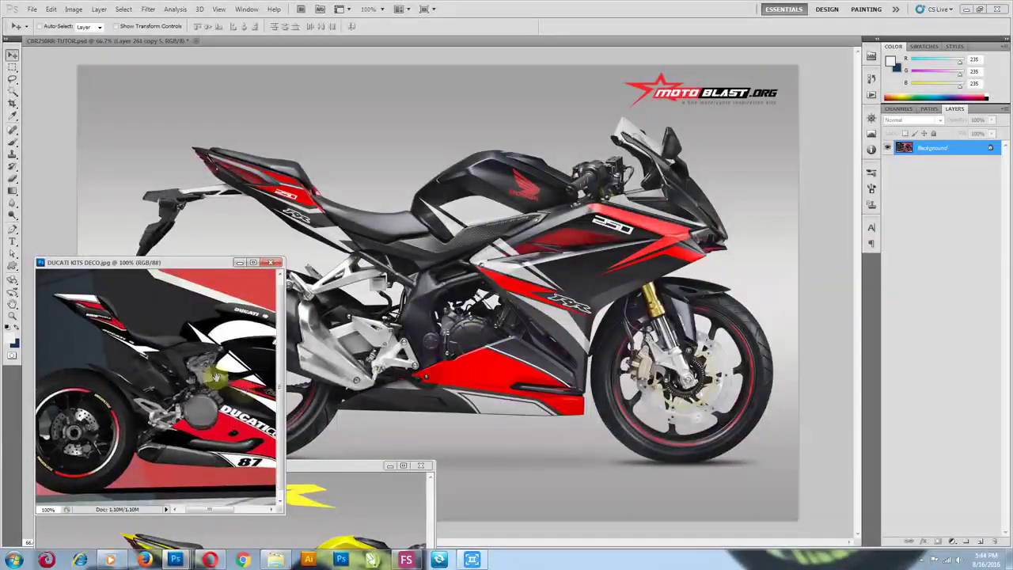
left_click_drag(237, 372, 174, 360)
left_click(356, 372)
left_click_drag(348, 472, 397, 317)
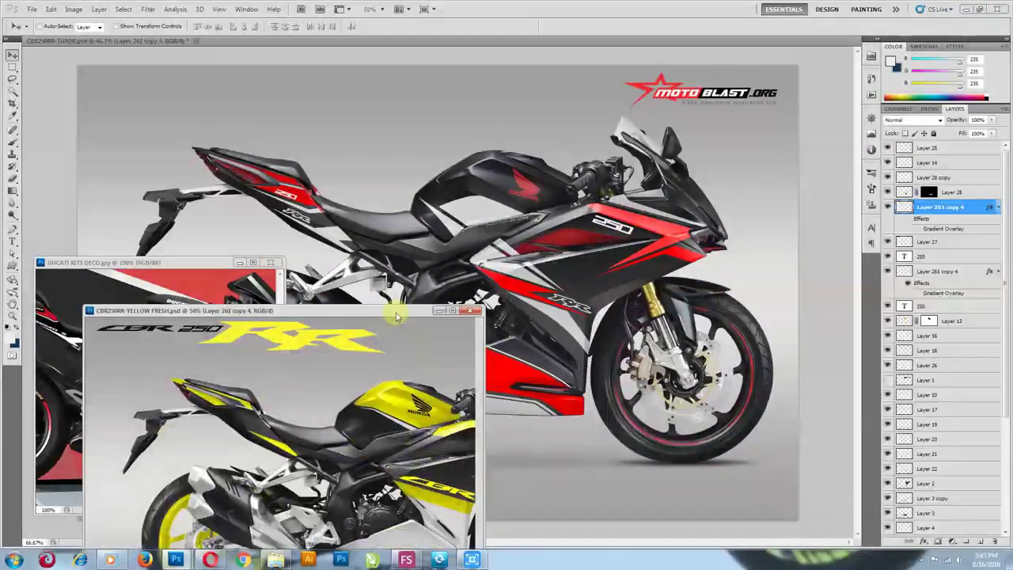
left_click(182, 350)
left_click_drag(185, 353, 525, 366)
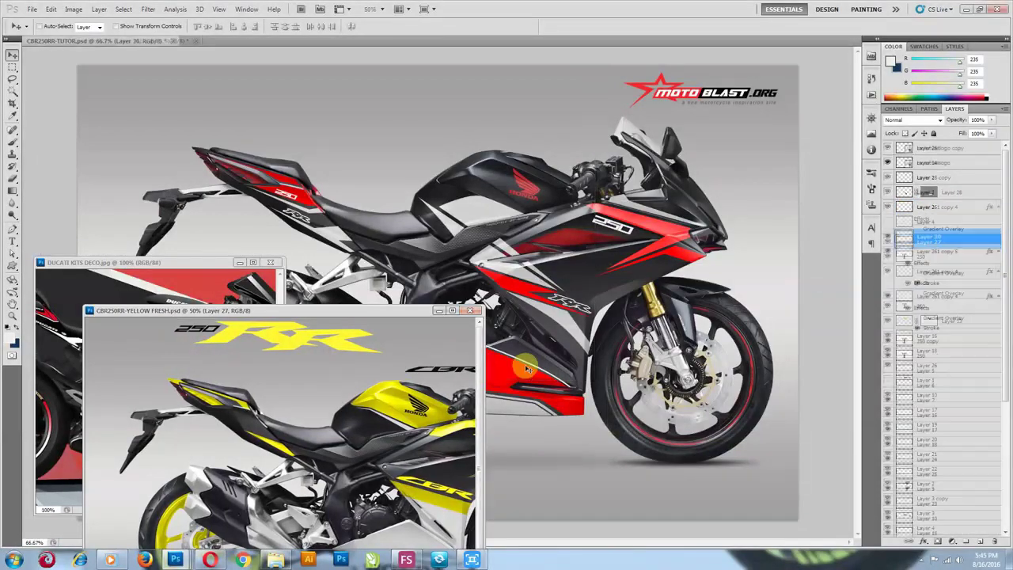
left_click_drag(414, 311, 323, 456)
Move and rotate the copied CBR lettering to follow the sloping front edge of the red belly panel
left_click(506, 393)
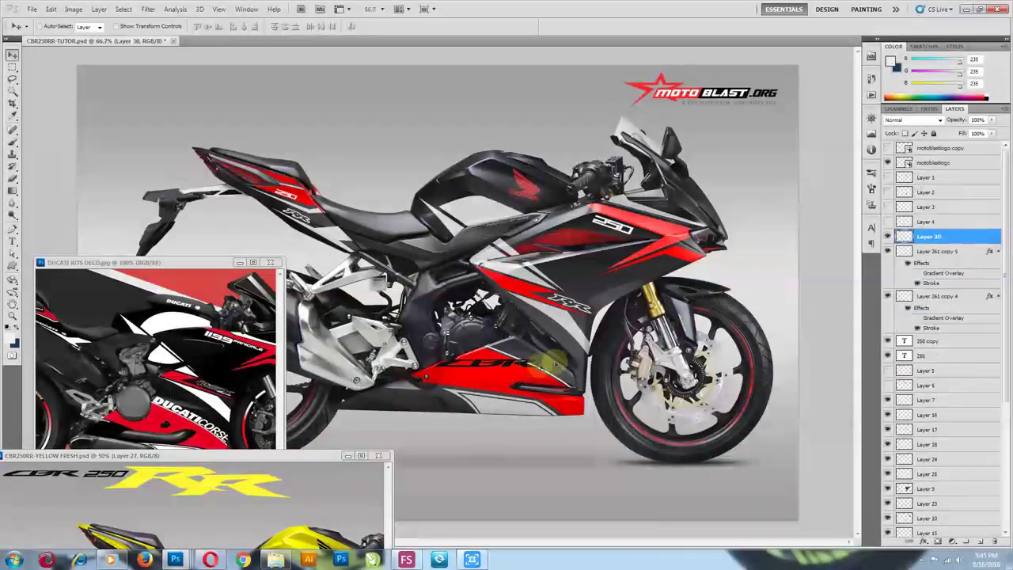
key("ctrl+t")
left_click_drag(624, 369, 614, 390)
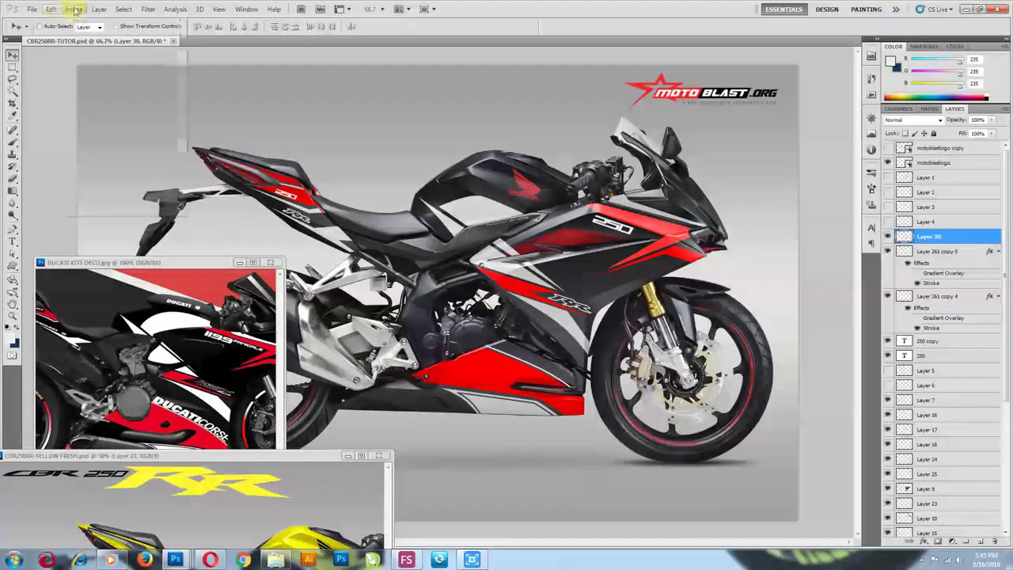
Turn the CBR lettering white using Hue/Saturation with Colorize enabled, saturation 0 and lightness +100
left_click(75, 9)
mouse_move(87, 31)
left_click(237, 89)
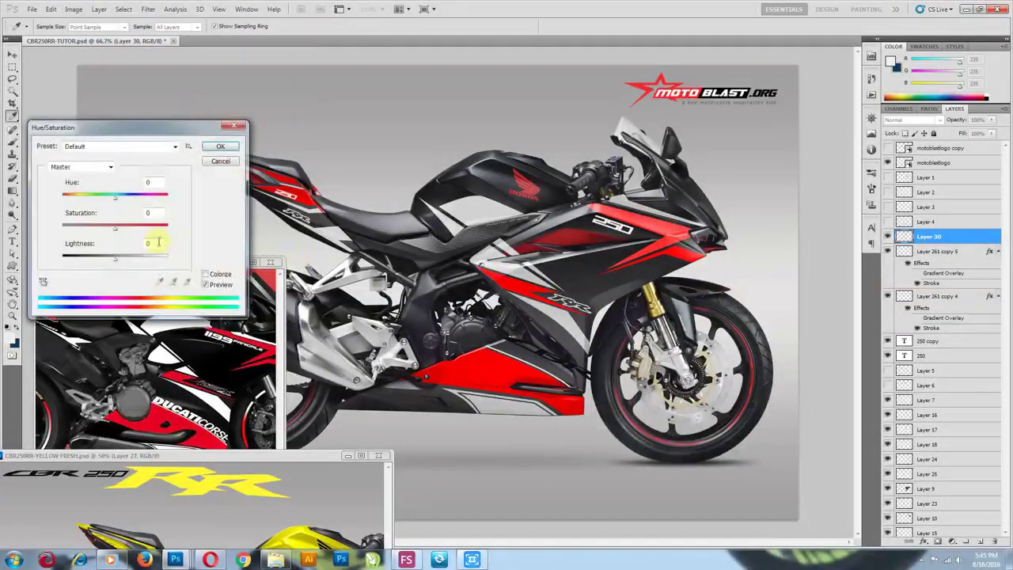
left_click(205, 274)
left_click_drag(115, 259, 178, 259)
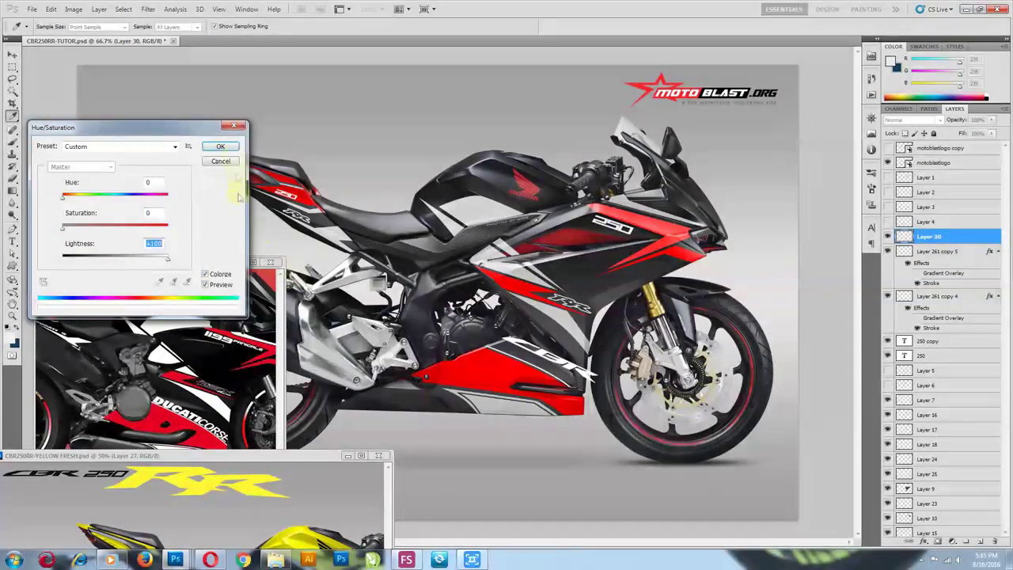
key("Return")
Scale the white CBR lettering down to about 63% within the front edge of the red belly panel
key("ctrl+t")
left_click_drag(593, 390, 550, 368)
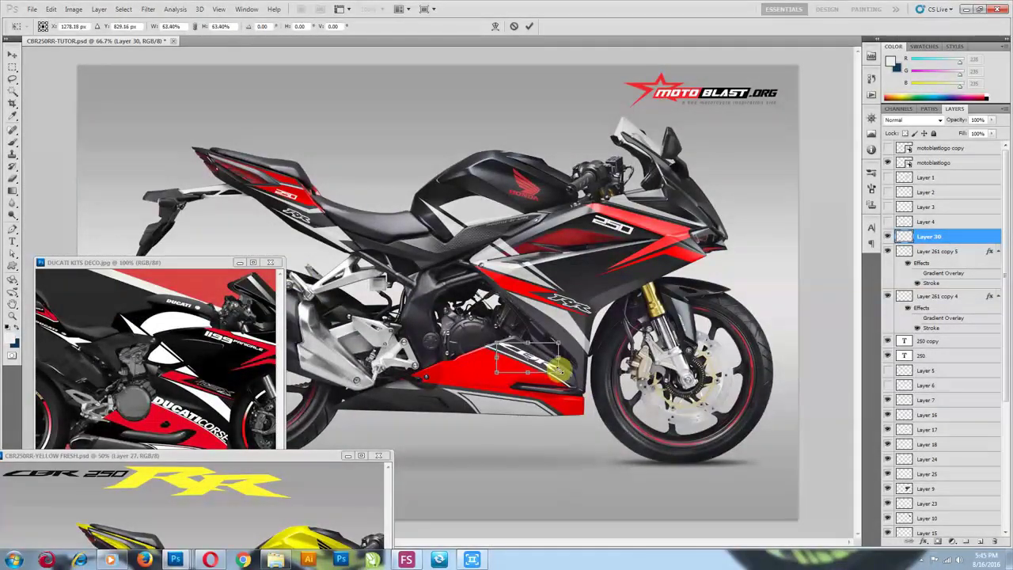
key("Return")
Search the Data (D:) drive in Windows Explorer for mm93 and place MM93.jpg into CBR250RR-TUTOR.psd
left_click(275, 559)
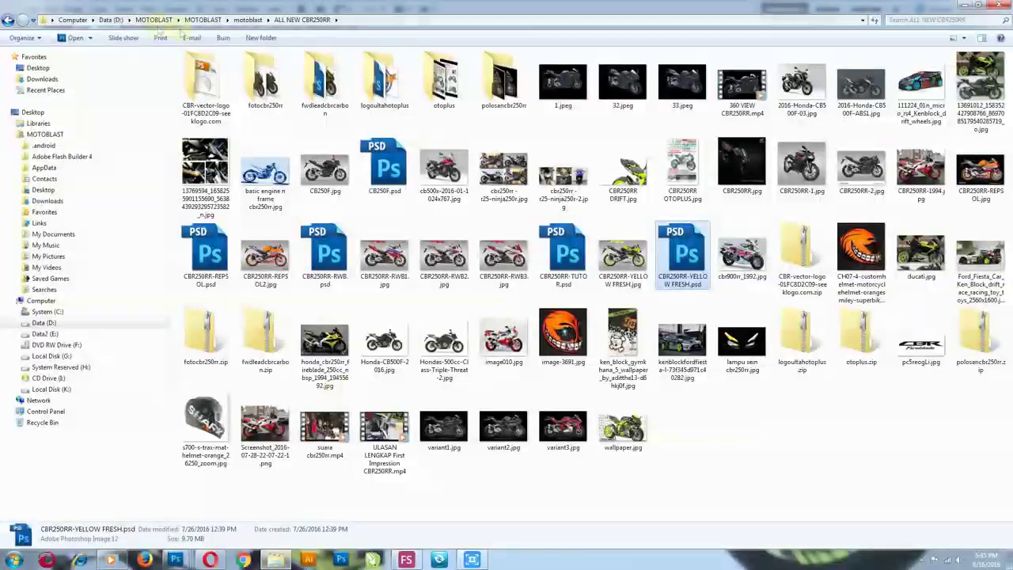
left_click(111, 19)
left_click(909, 19)
type("mm93")
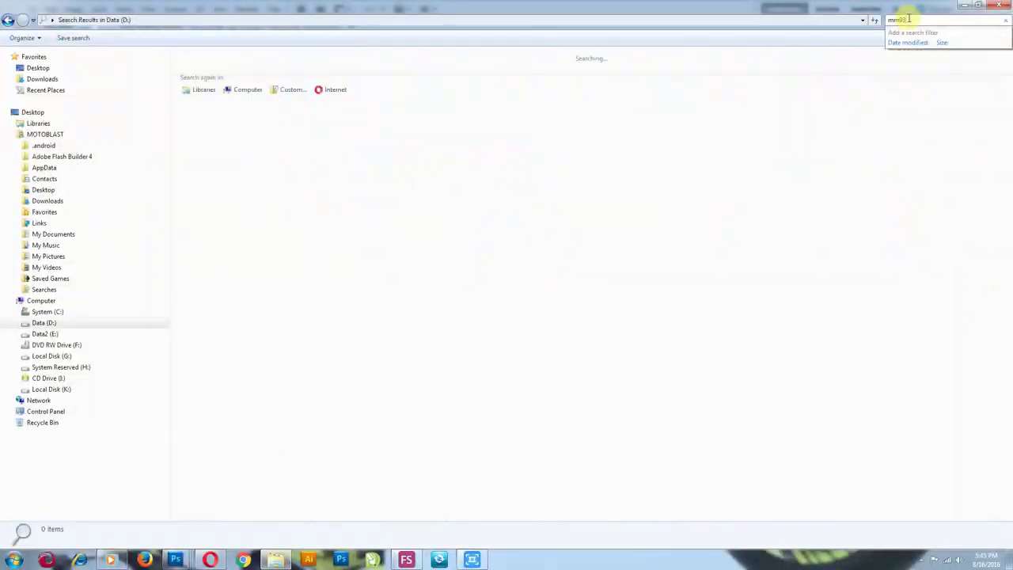
scroll(837, 297, "down", 3)
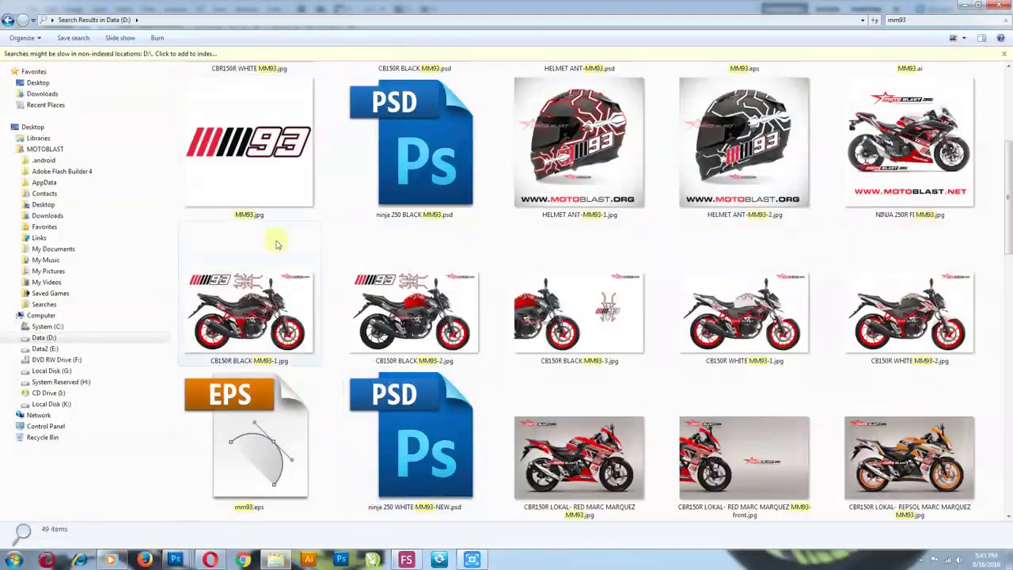
left_click(249, 142)
mouse_move(176, 560)
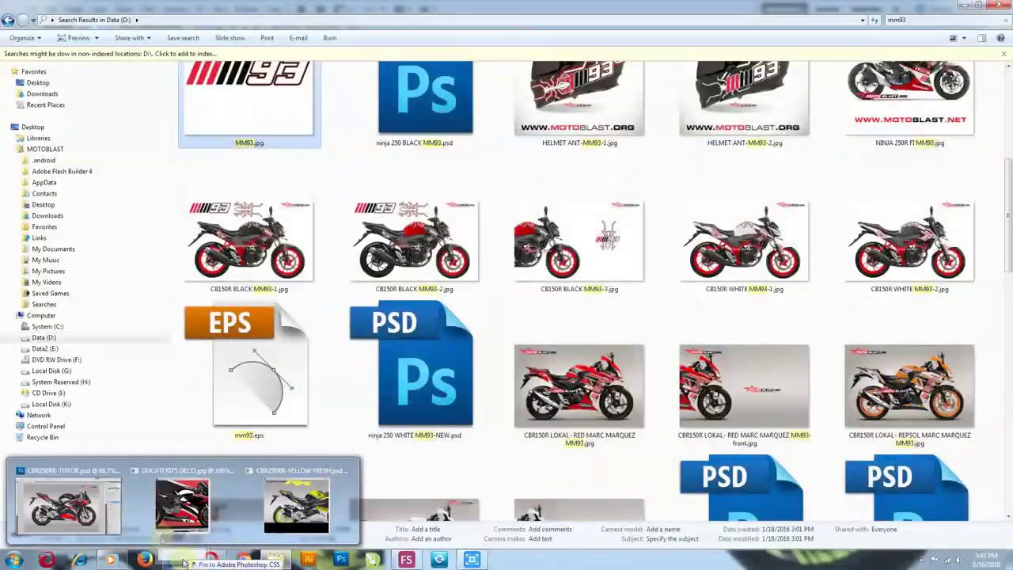
left_click(67, 491)
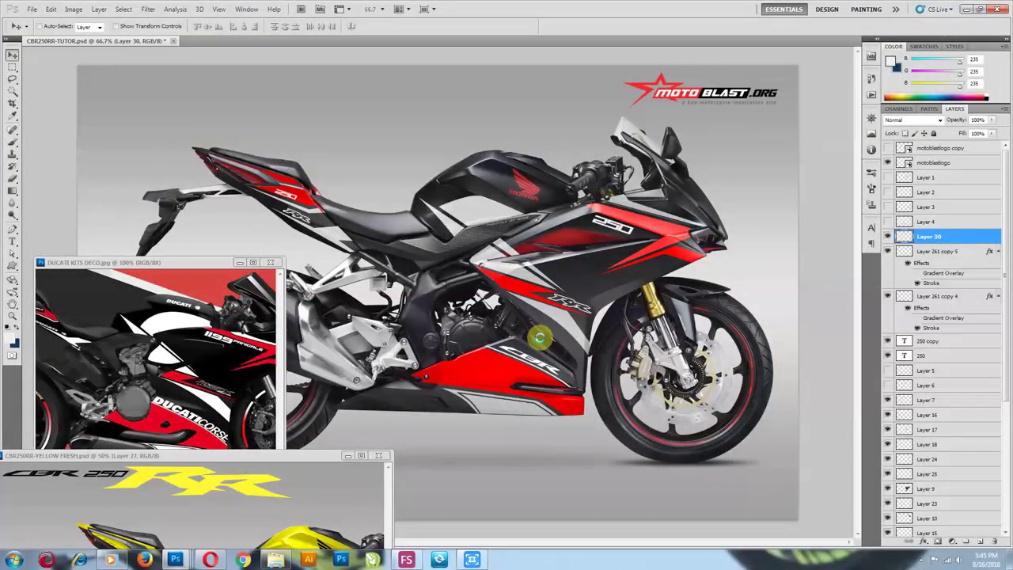
key("Return")
Outline the number 93 in the placed MM93 image with the Pen tool and convert the path to a selection
key("p")
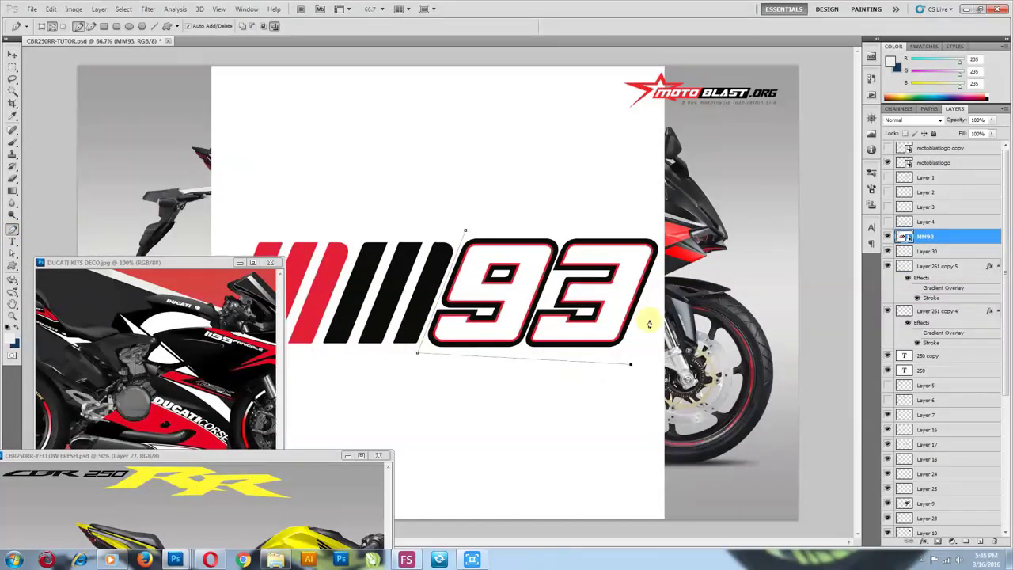
right_click(463, 195)
left_click(514, 242)
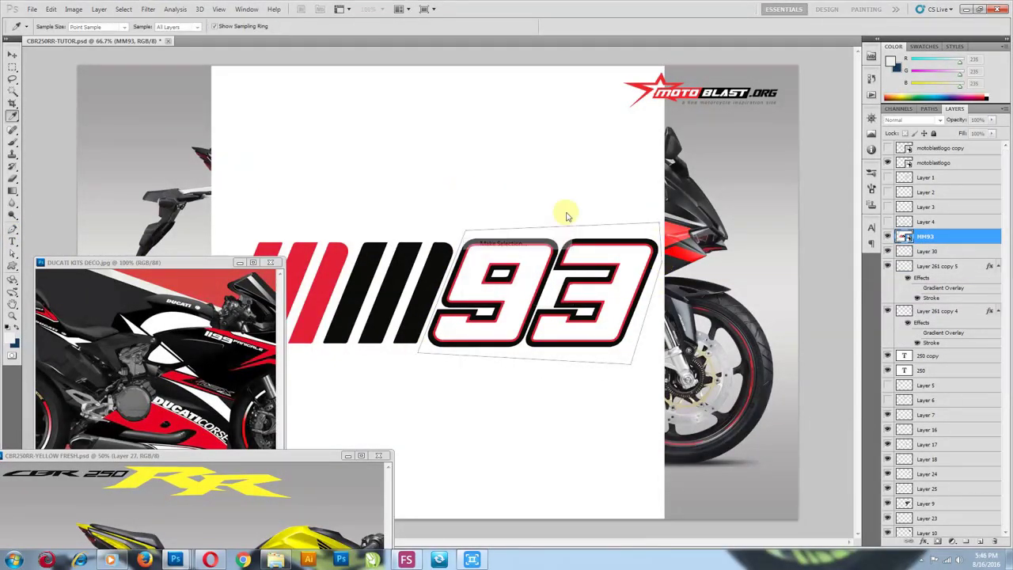
left_click(572, 165)
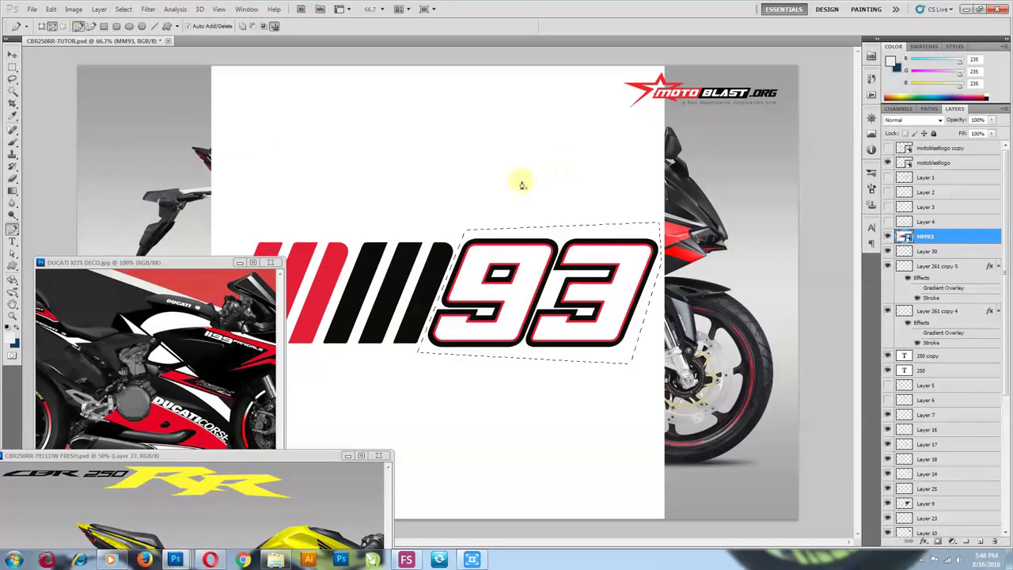
Copy the selected 93 to a new layer with Layer via Copy
left_click(99, 13)
mouse_move(118, 21)
left_click(255, 65)
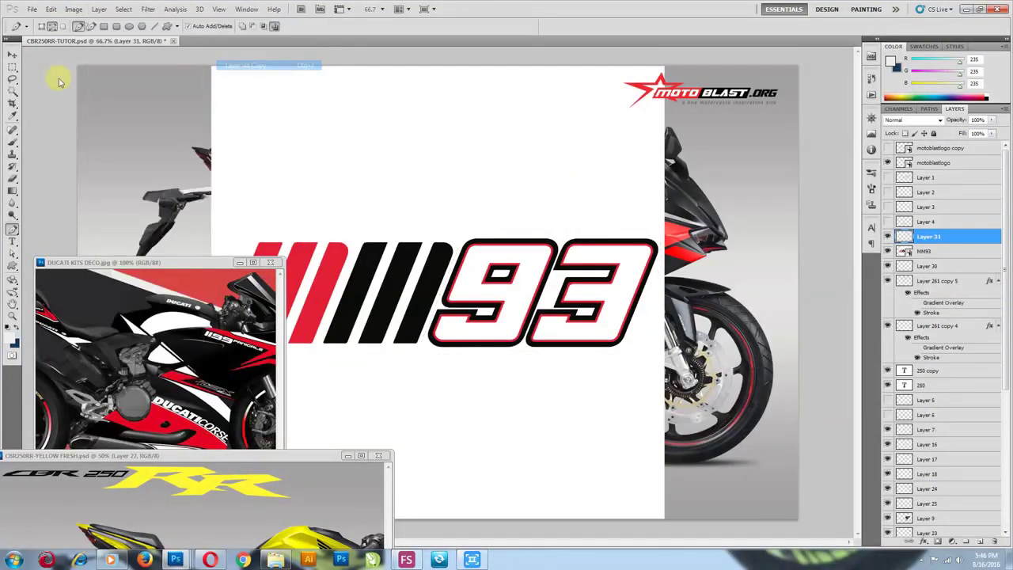
Move the placed MM93 image aside and delete its layer, keeping only the 93 cutout
left_click(11, 55)
left_click(601, 174, "ctrl")
left_click_drag(585, 203, 321, 170)
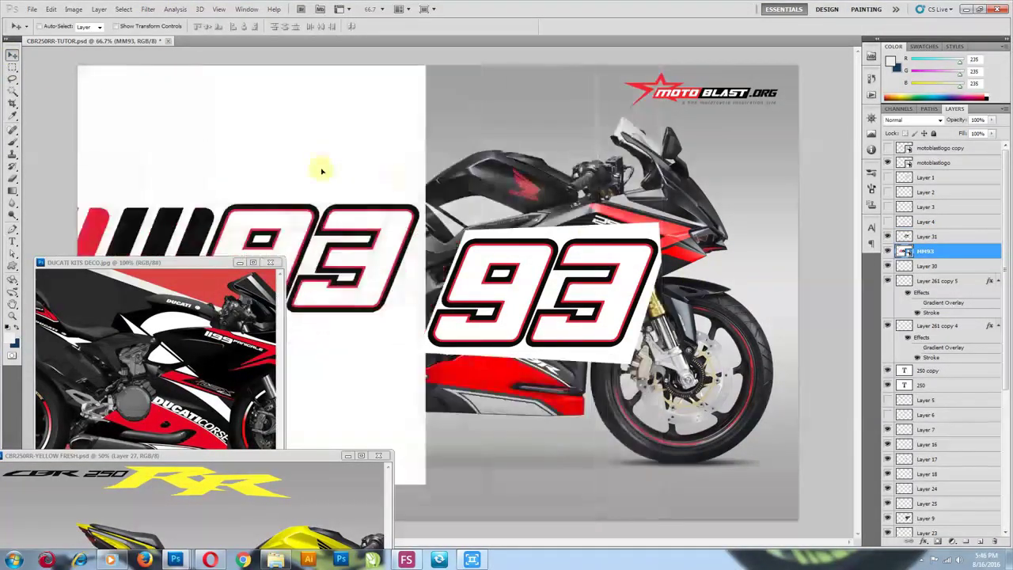
key("Delete")
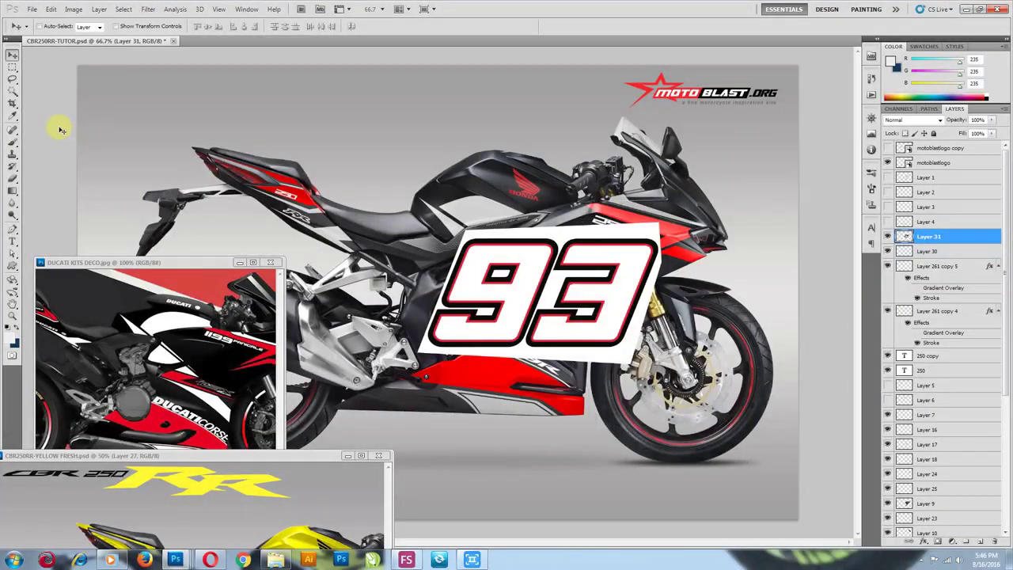
Select the white background around the 93 cutout with the Magic Wand, delete it and deselect
left_click(13, 92)
left_click(554, 236)
key("Delete")
key("ctrl+d")
Scale the 93 down, rotate it slightly and place it on the grey panel of the lower fairing
key("v")
key("ctrl+t")
left_click_drag(655, 238, 508, 394)
key("Return")
key("ctrl+t")
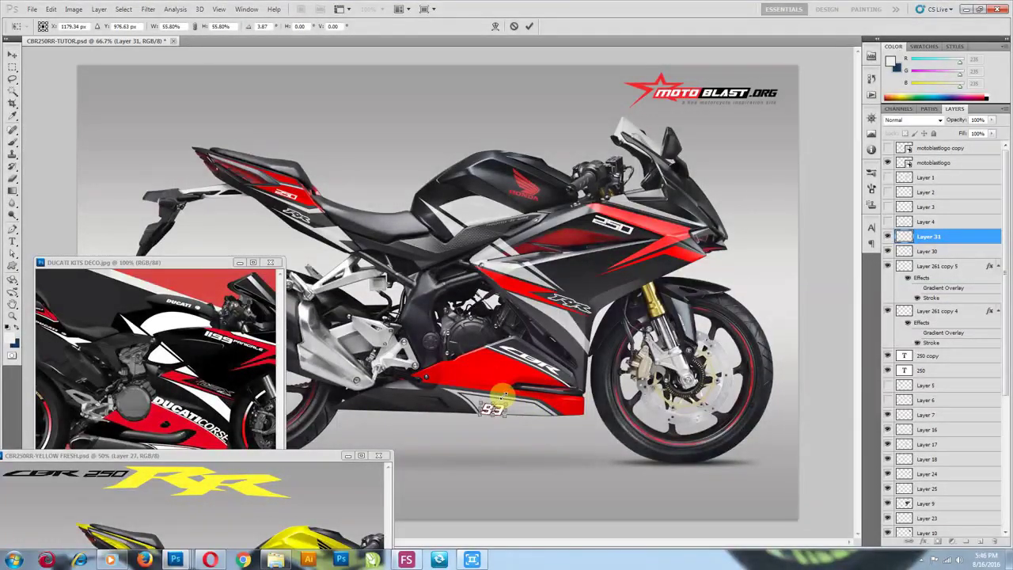
key("Return")
Compare the 93 with the Ducati's 87 and flatten its height to about 83% on the lower fairing panel
key("ctrl+plus")
key("ctrl+plus")
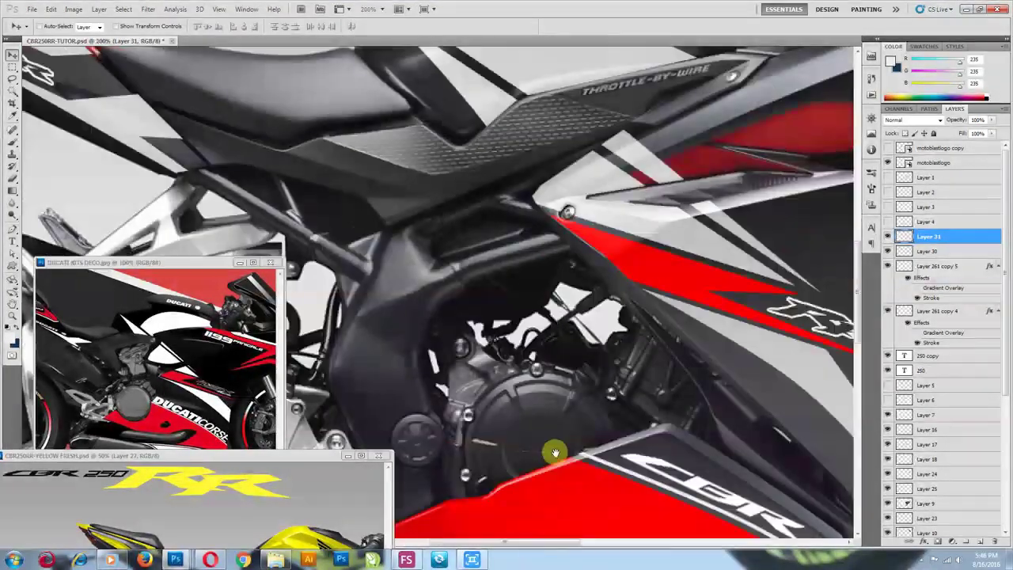
left_click_drag(556, 452, 500, 253)
left_click(198, 340)
left_click(564, 442)
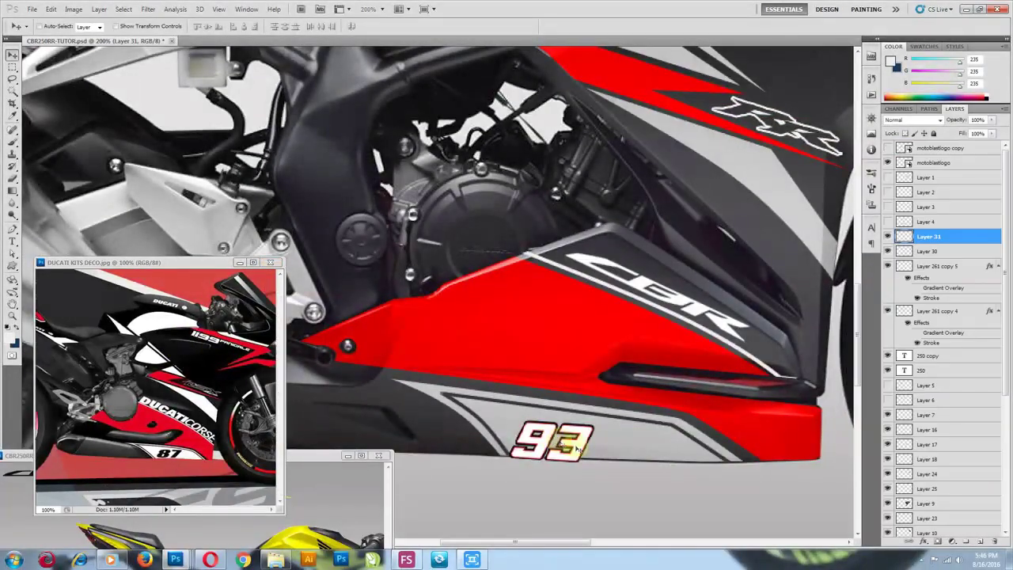
key("ctrl+t")
left_click_drag(553, 414, 554, 419)
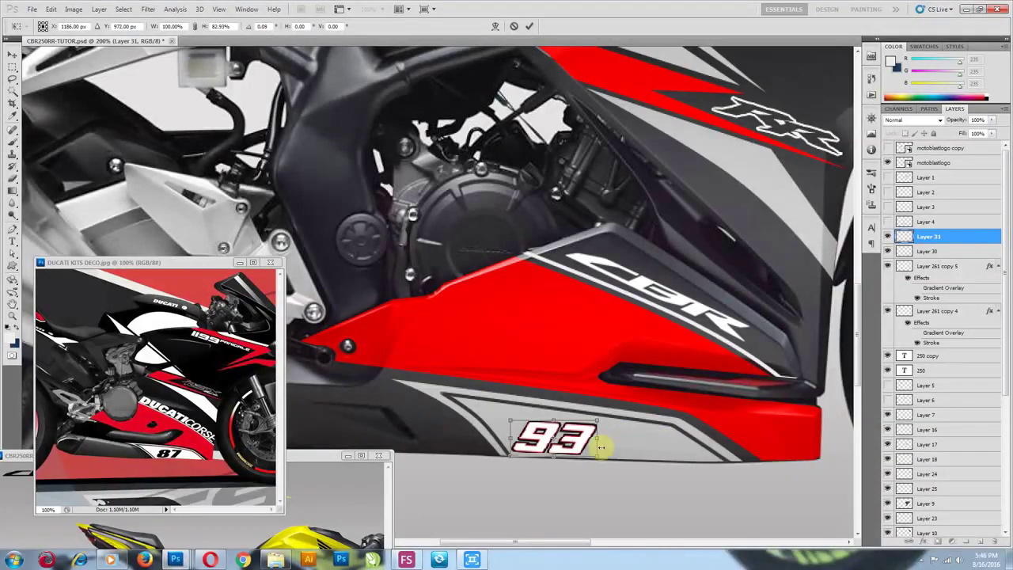
key("Return")
key("ctrl+minus")
key("ctrl+minus")
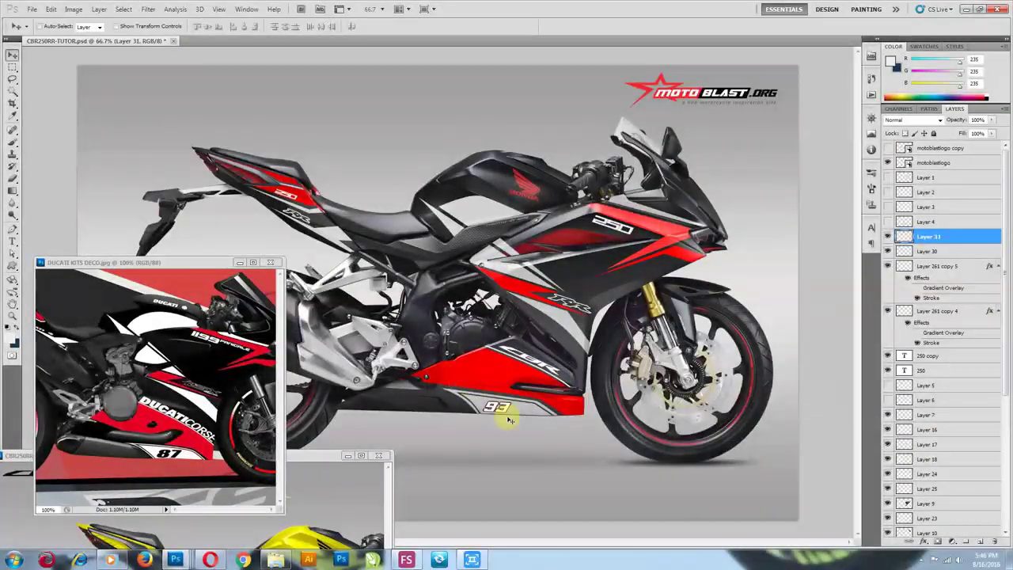
Search the Data (D:) drive in Windows Explorer for alstare and place alstare_blackwhite.jpg into CBR250RR-TUTOR.psd
left_click(275, 559)
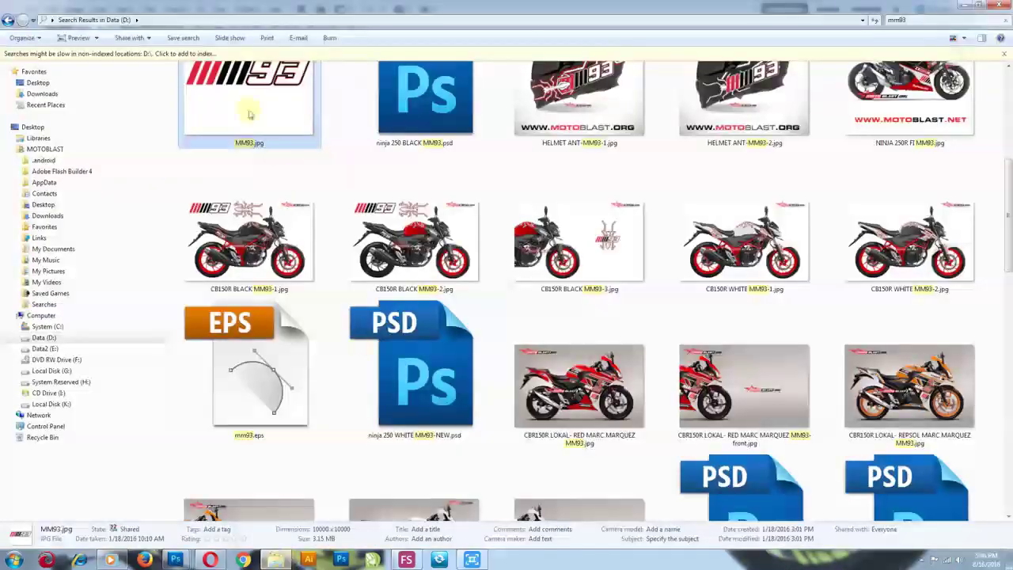
left_click(931, 22)
type("alstare")
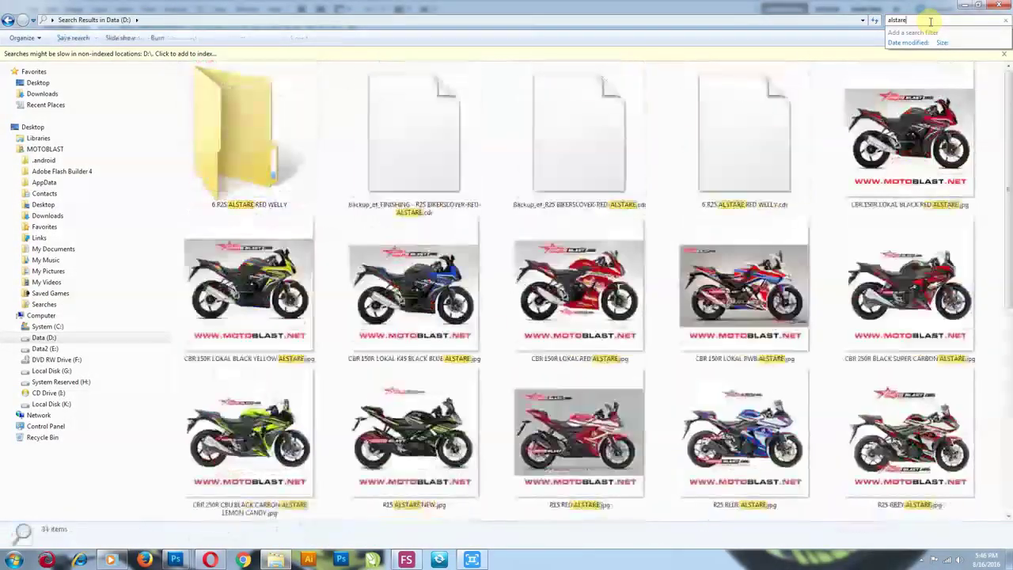
left_click(722, 254)
scroll(721, 259, "down", 3)
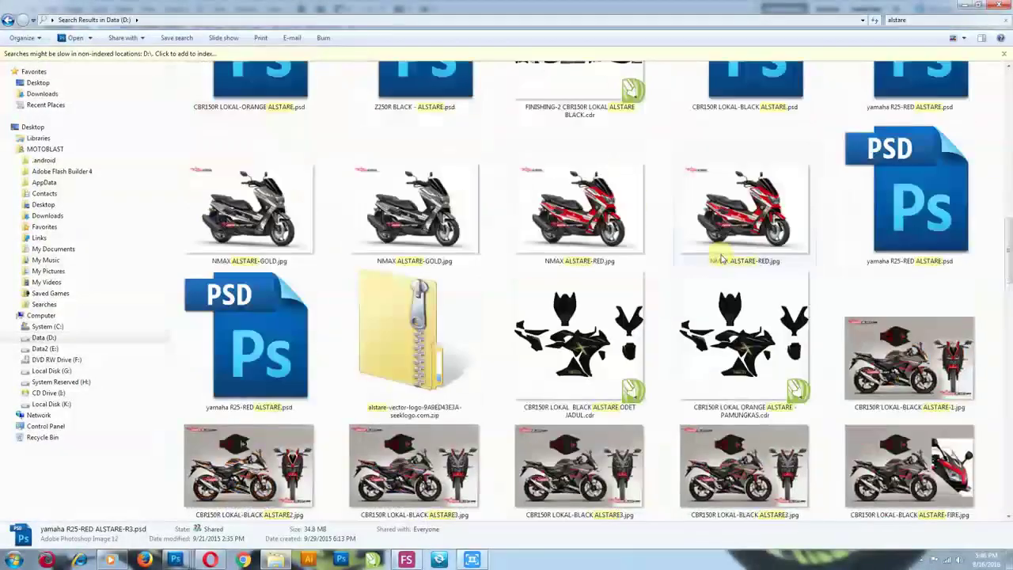
scroll(721, 258, "up", 8)
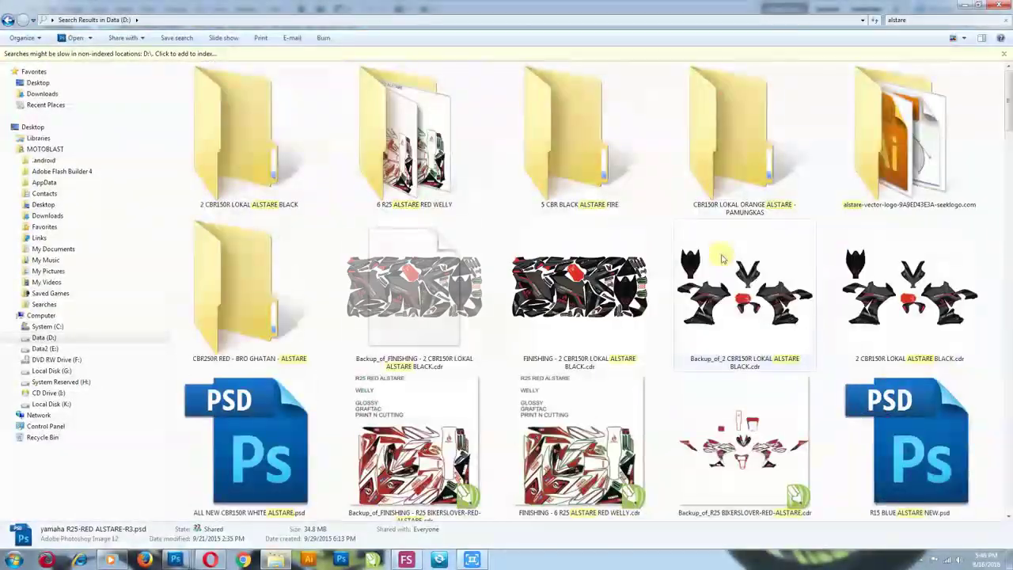
scroll(586, 384, "down", 10)
scroll(586, 383, "down", 10)
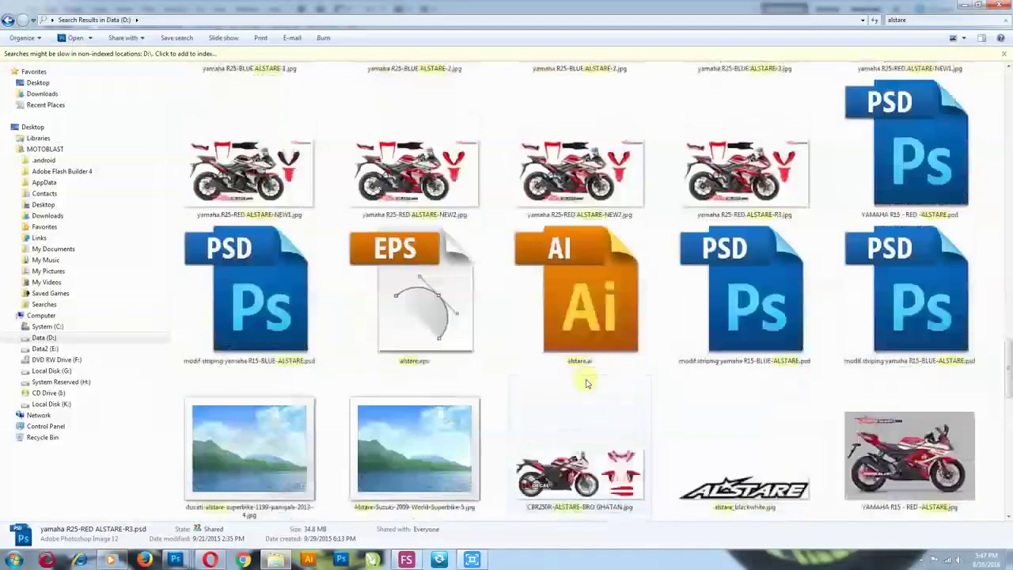
left_click(744, 400)
mouse_move(176, 558)
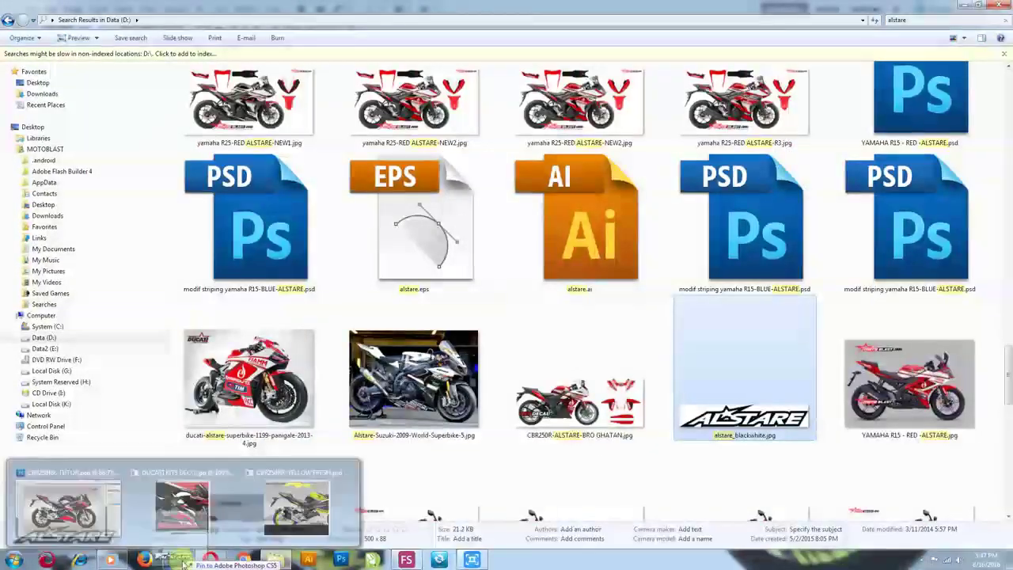
left_click_drag(62, 509, 584, 293)
key("Return")
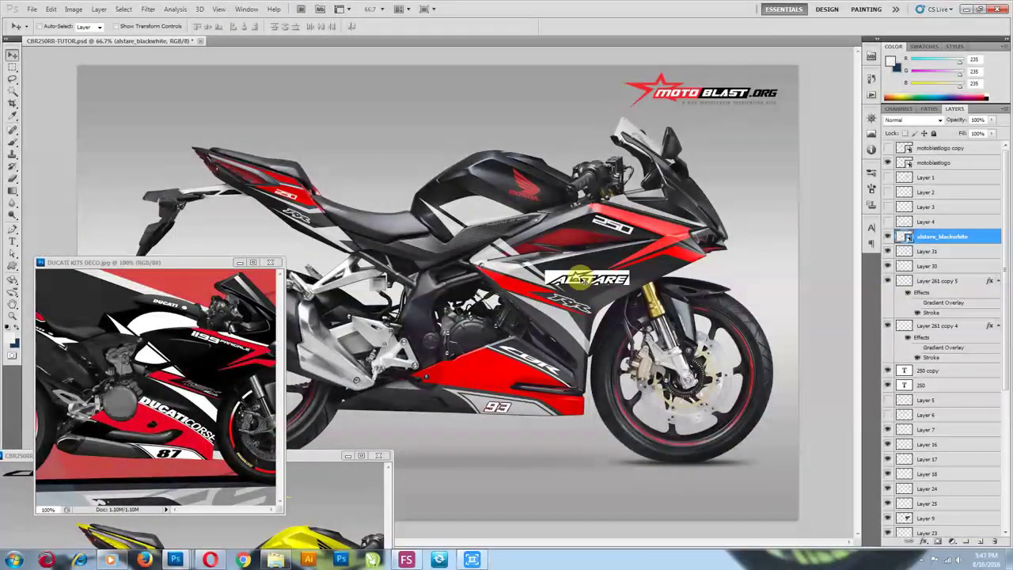
Rasterize the alstare_blackwhite layer, select the white background around the logo, delete it and deselect
key("ctrl+plus")
key("ctrl+plus")
left_click_drag(629, 294, 430, 300)
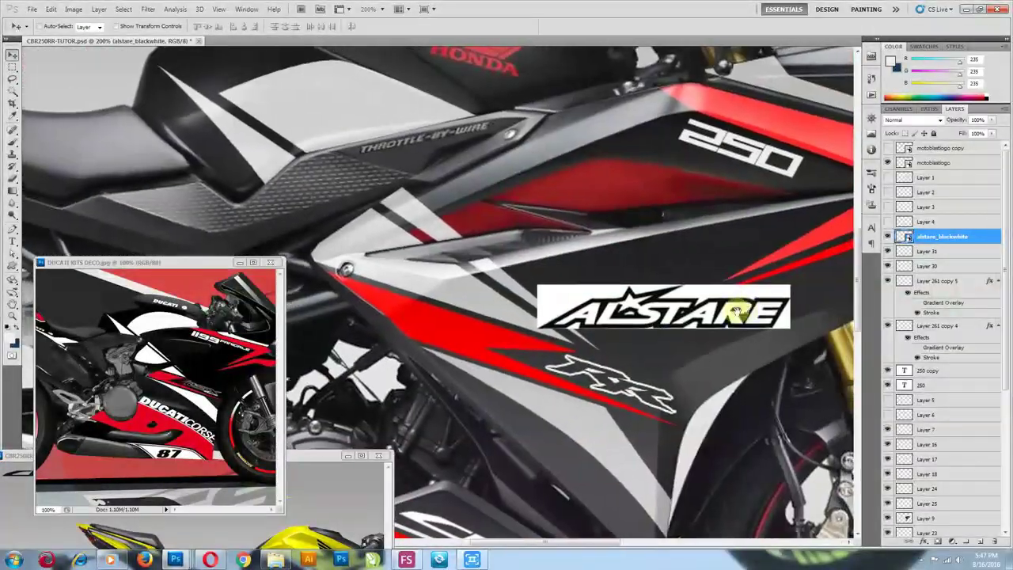
left_click_drag(736, 311, 566, 315)
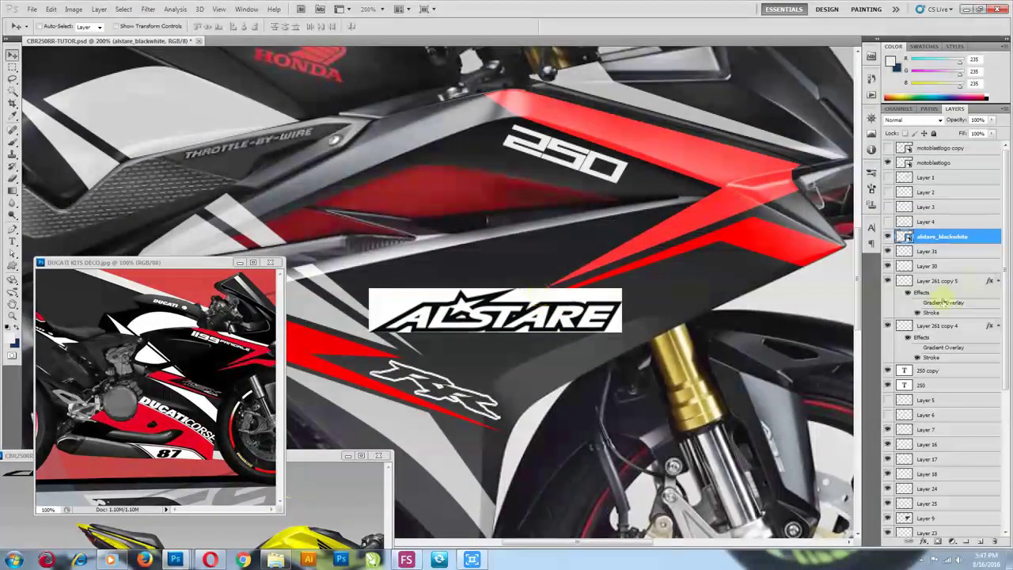
right_click(987, 244)
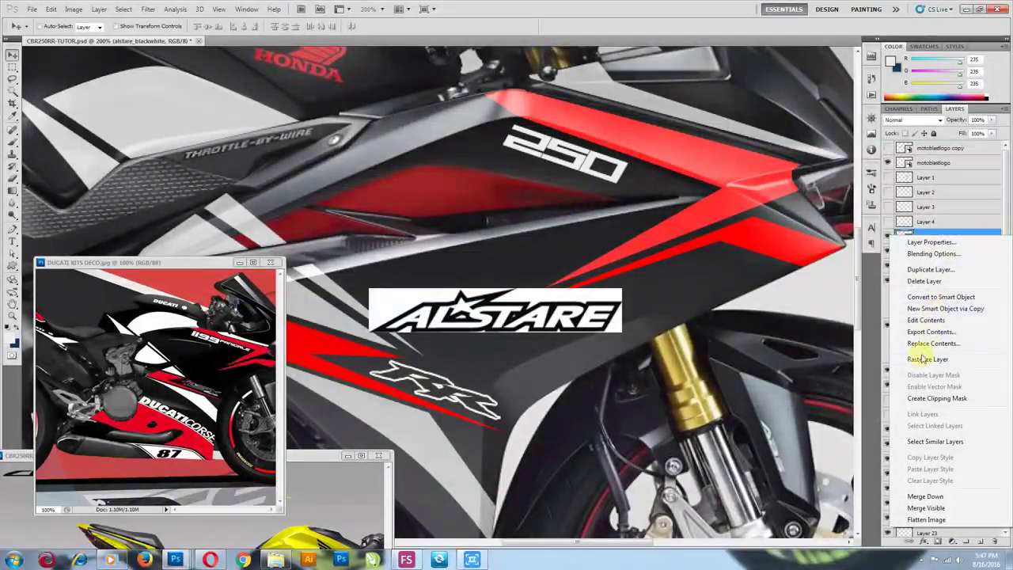
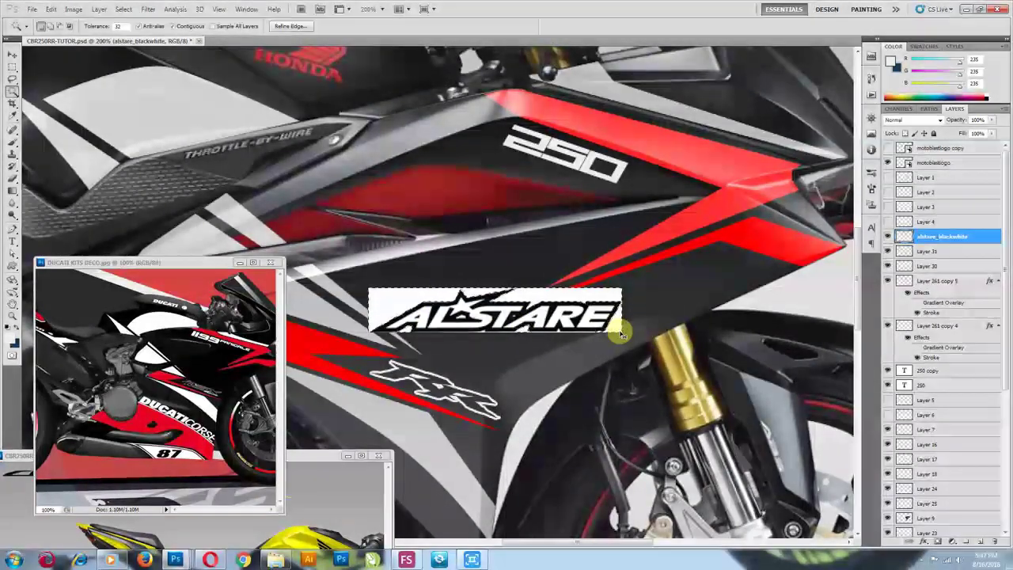
key("Delete")
key("v")
key("ctrl+d")
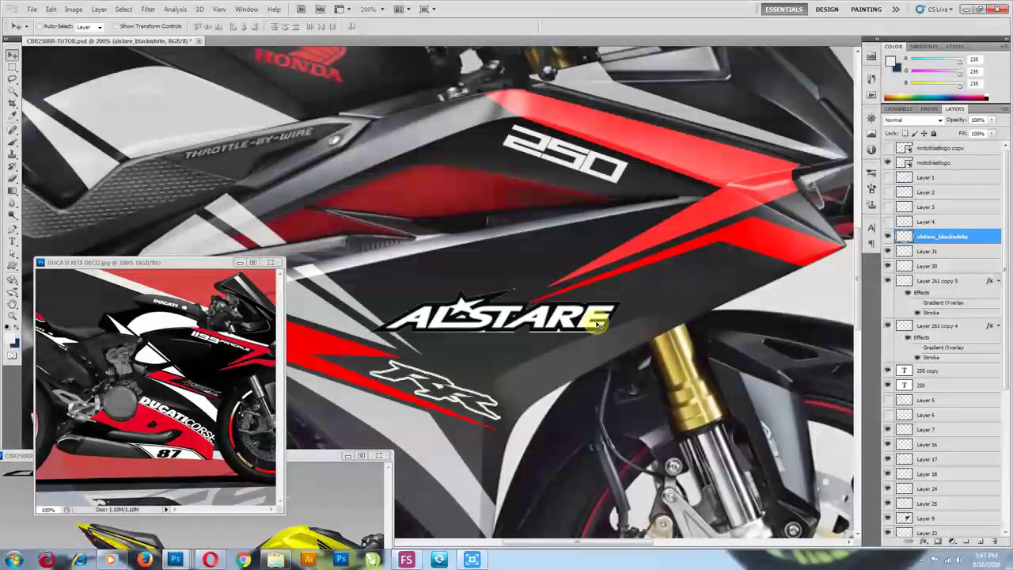
Scale down the ALSTARE logo, rotate it to follow the fairing and place it above the RR lettering
key("ctrl+t")
left_click_drag(645, 348, 534, 337)
left_click_drag(490, 304, 441, 344)
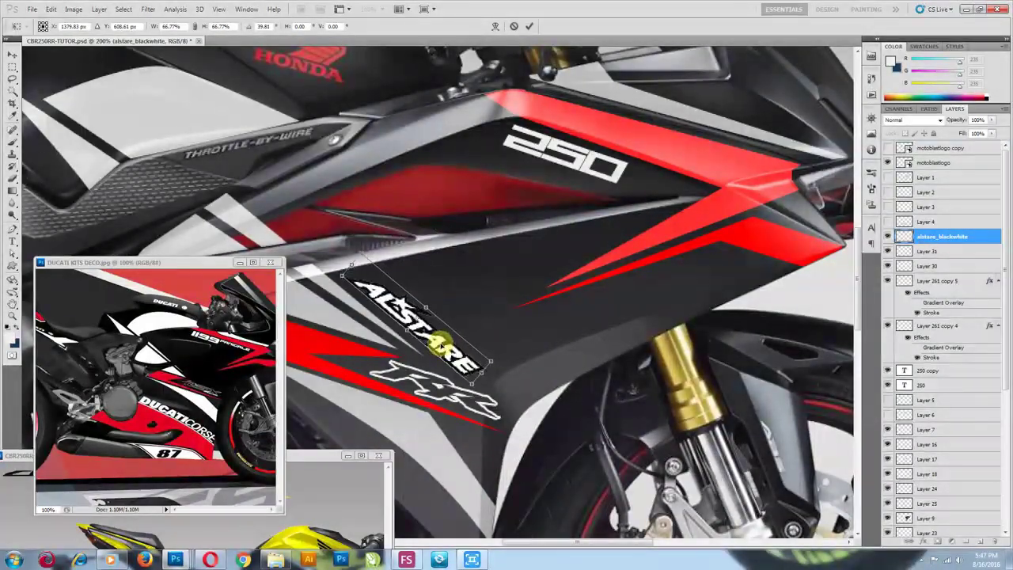
key("ctrl+minus")
key("ctrl+minus")
left_click_drag(617, 339, 634, 307)
left_click_drag(575, 285, 515, 267)
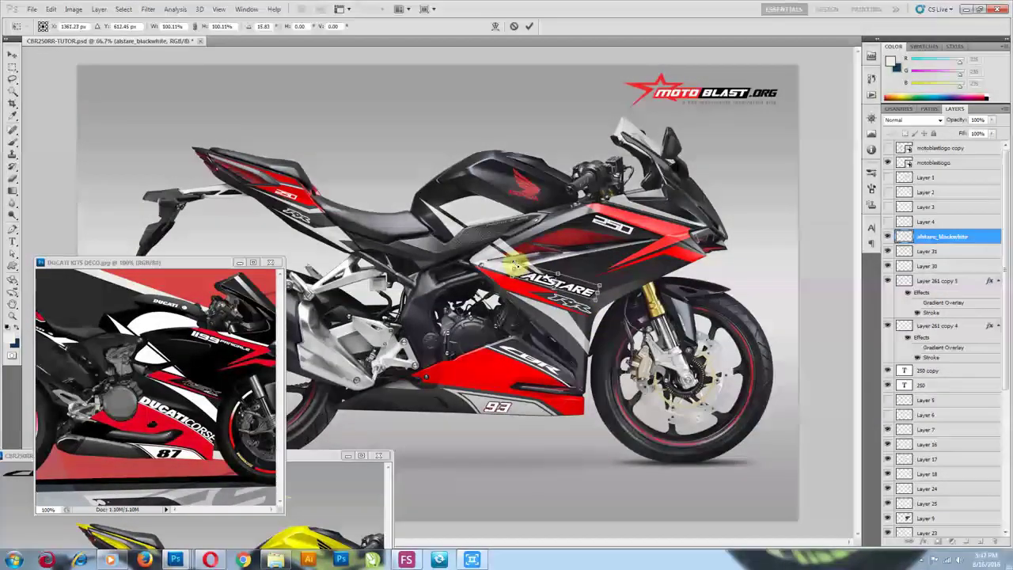
key("Return")
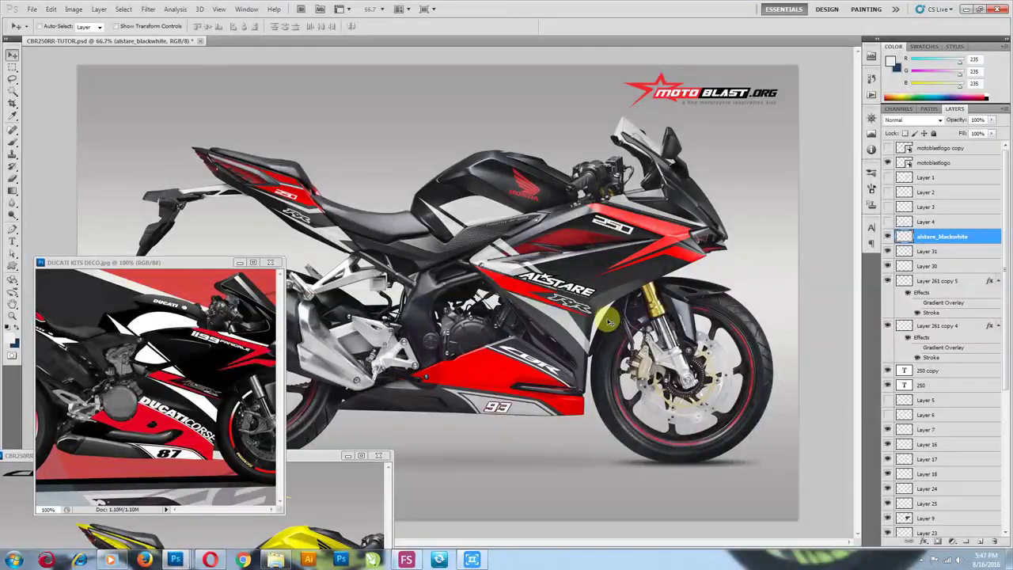
Move the RR lettering beside the 250 and shift the ALSTARE logo onto the red fairing stripe, rotated about 2 degrees more
left_click_drag(625, 308, 663, 236)
left_click_drag(585, 286, 576, 304)
key("ctrl+t")
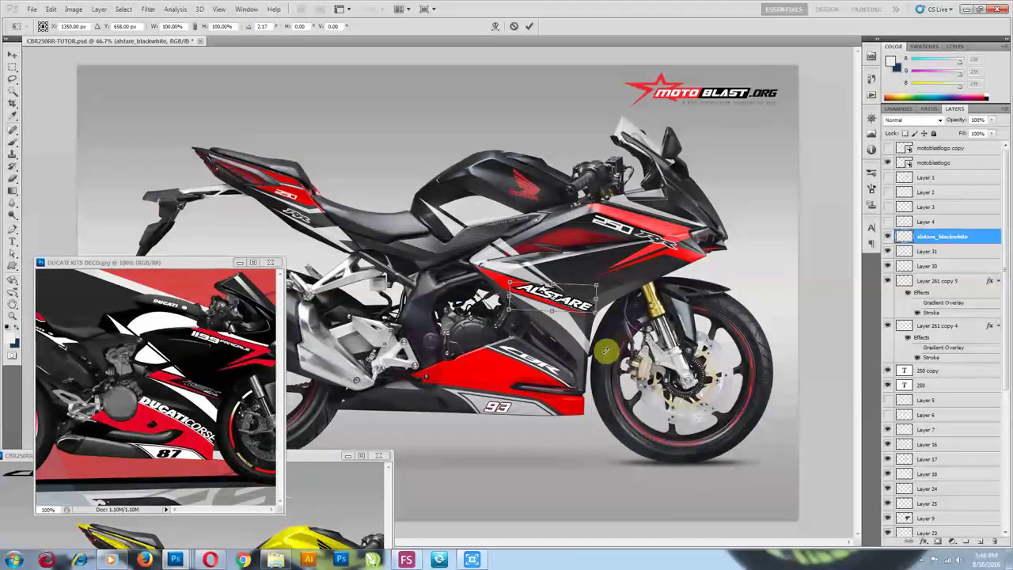
key("Return")
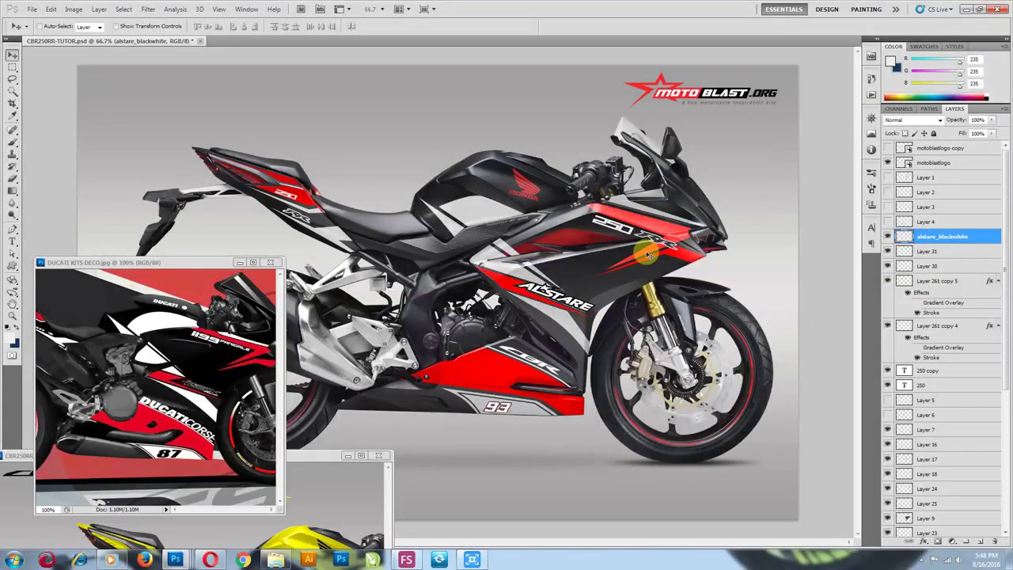
Scale the RR lettering beside the 250 on the upper fairing down to about 60%
key("ctrl+plus")
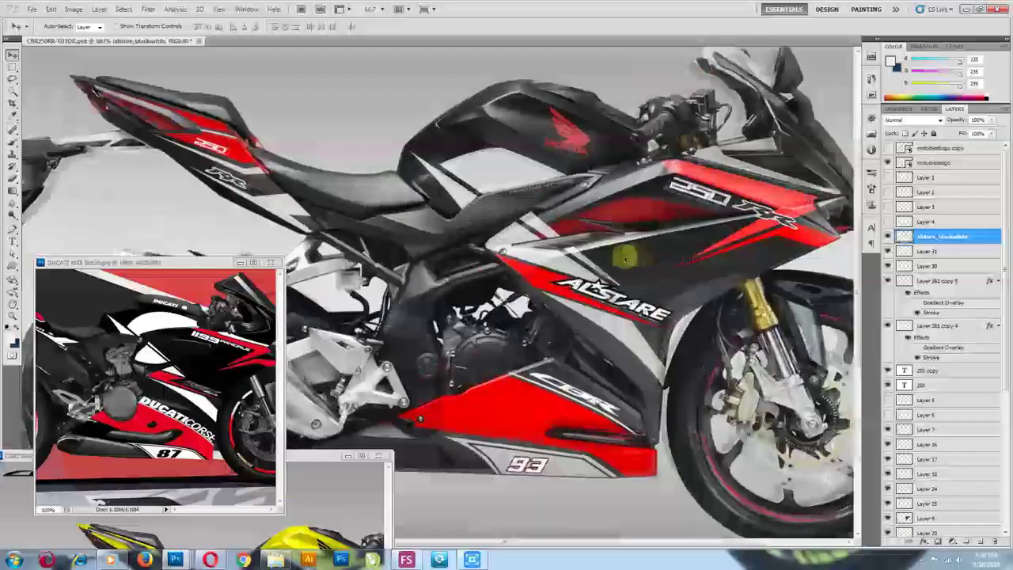
left_click_drag(626, 253, 382, 333)
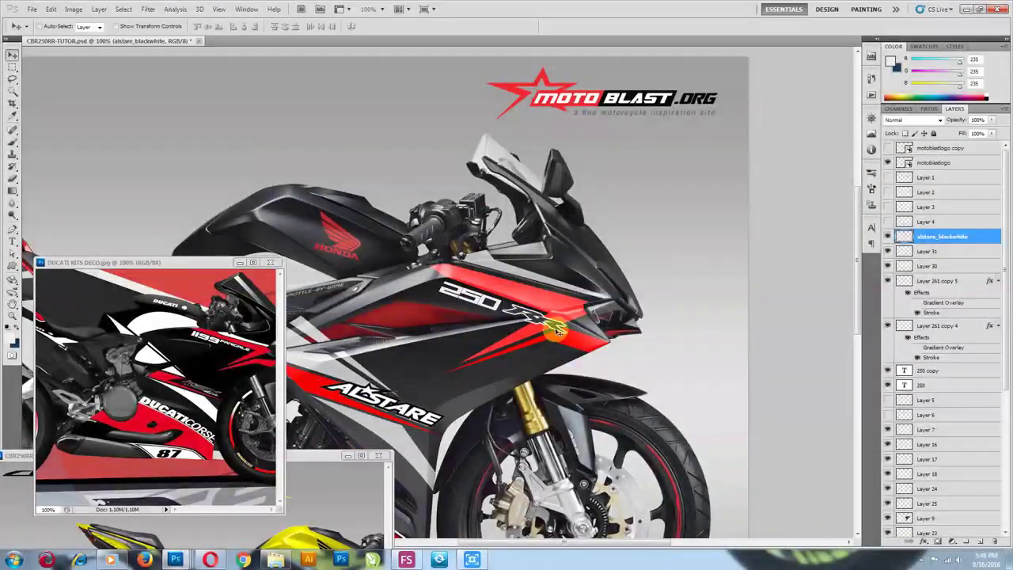
left_click(565, 339, "ctrl")
key("ctrl+t")
left_click_drag(565, 338, 539, 316)
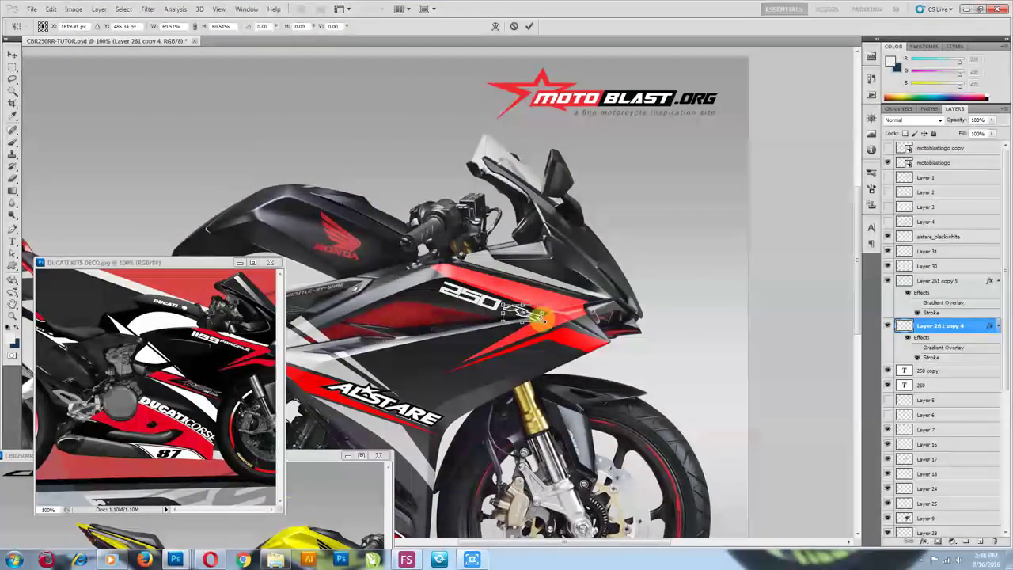
key("Return")
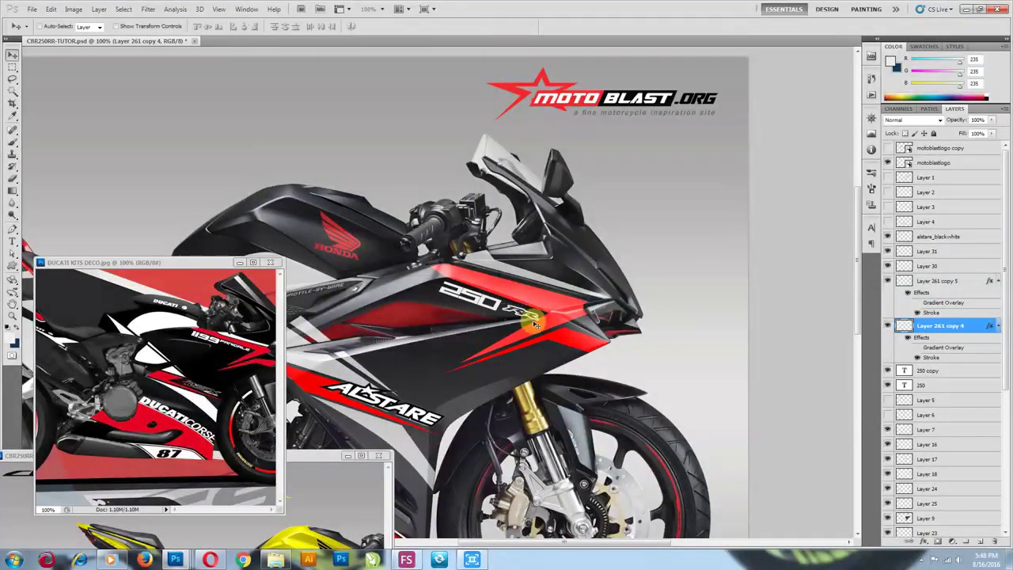
Shrink the 250 text on the upper fairing slightly and adjust the spacing between it and the RR lettering
left_click(482, 299, "ctrl")
key("ctrl+t")
left_click_drag(498, 312, 491, 305)
key("Return")
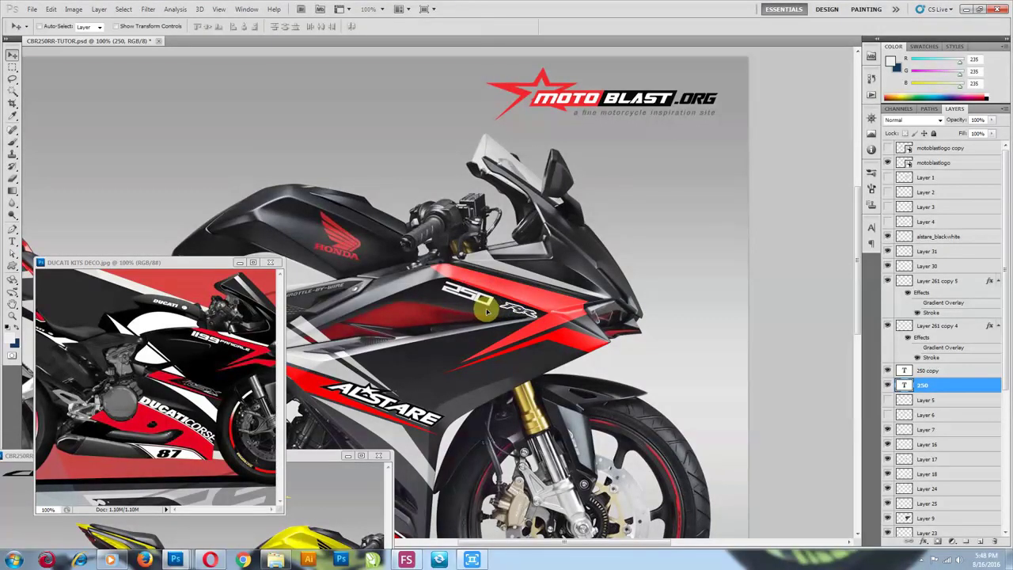
left_click(520, 315, "ctrl")
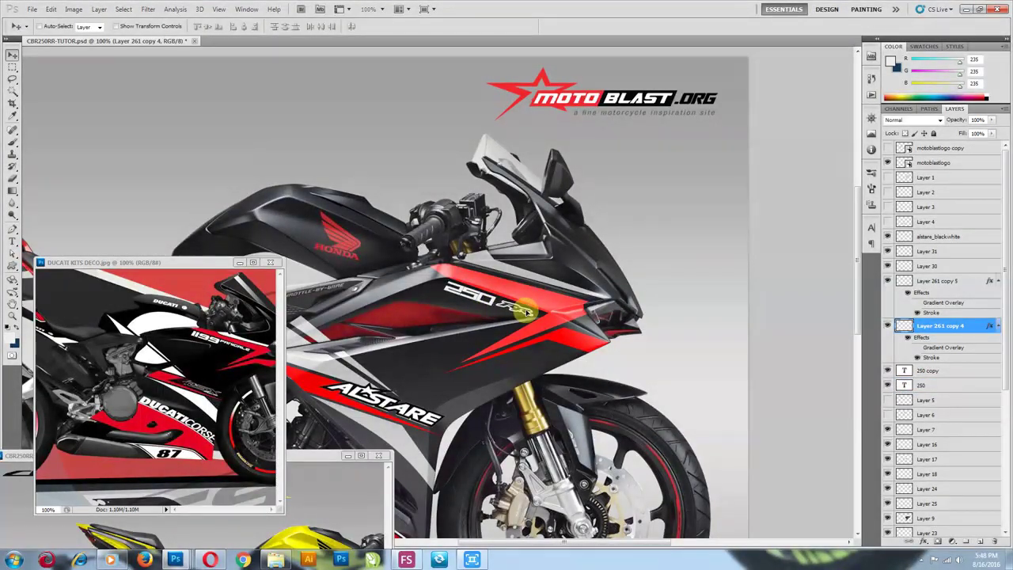
Compare the full bike with the whole Ducati reference, then minimize the yellow CBR250RR and DUCATI KITS DECO.jpg windows
left_click(172, 319)
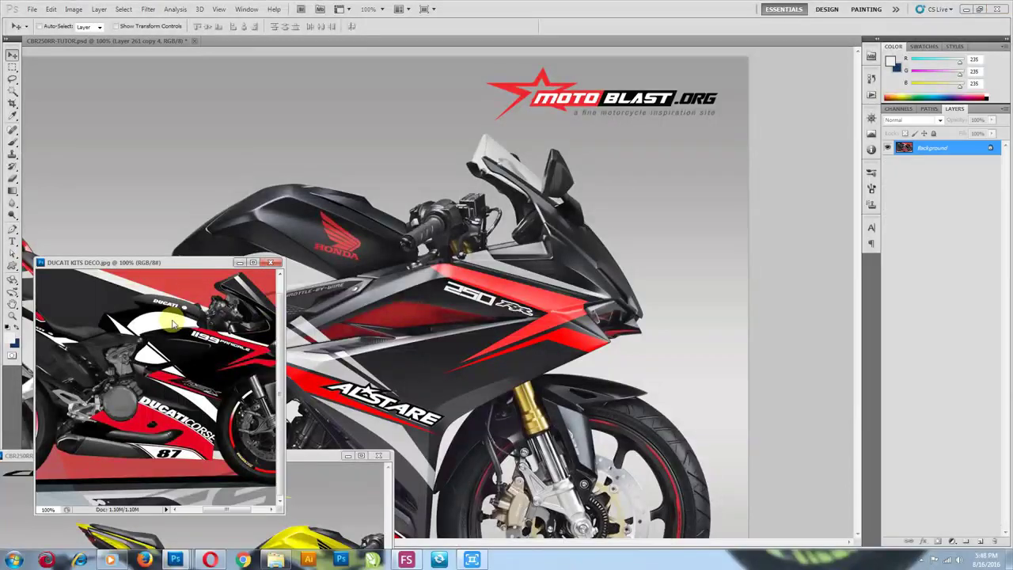
key("ctrl+minus")
left_click(221, 379, "alt")
left_click(463, 318)
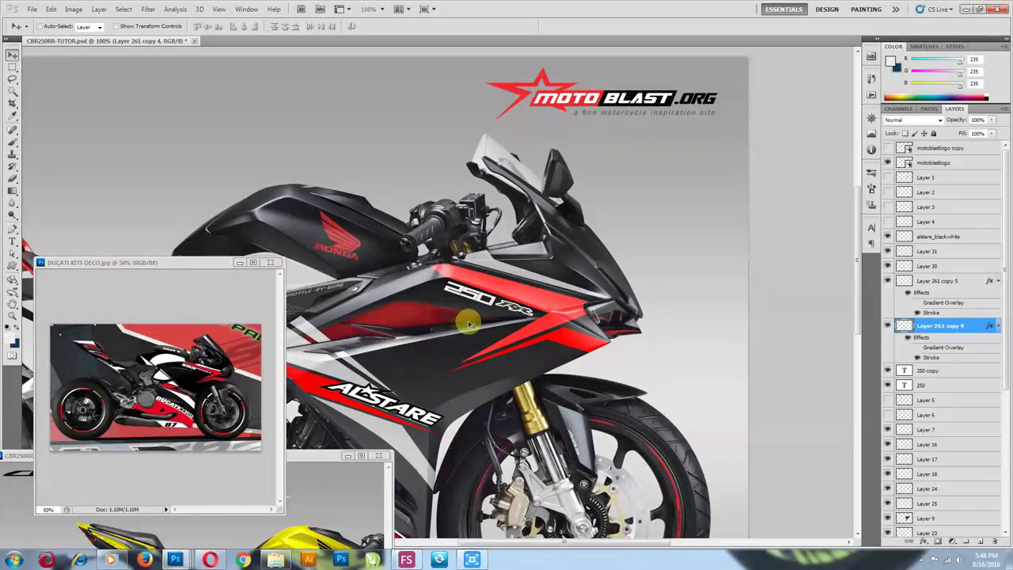
left_click(463, 318, "alt")
left_click(349, 456)
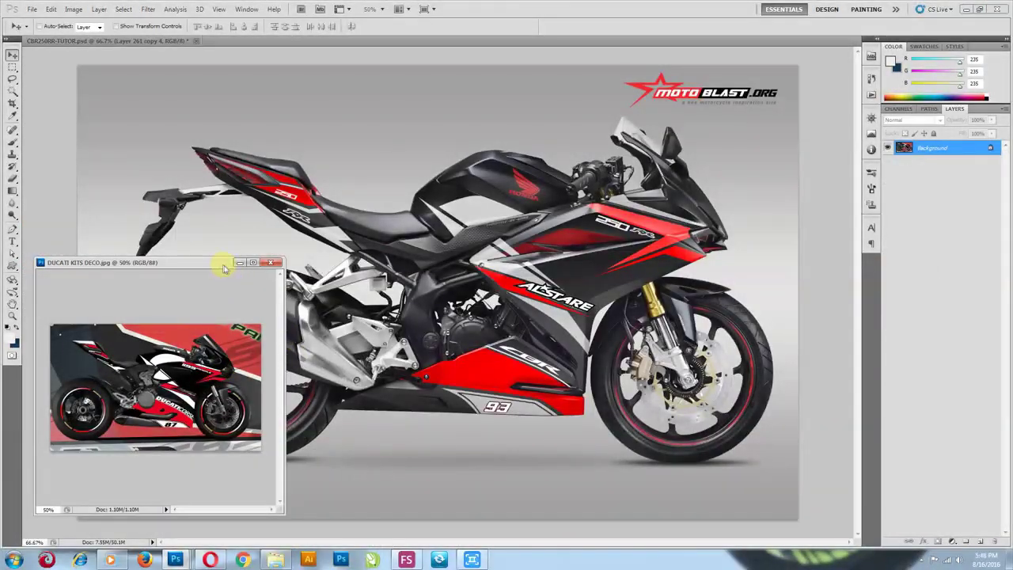
left_click_drag(226, 267, 249, 457)
left_click(269, 452)
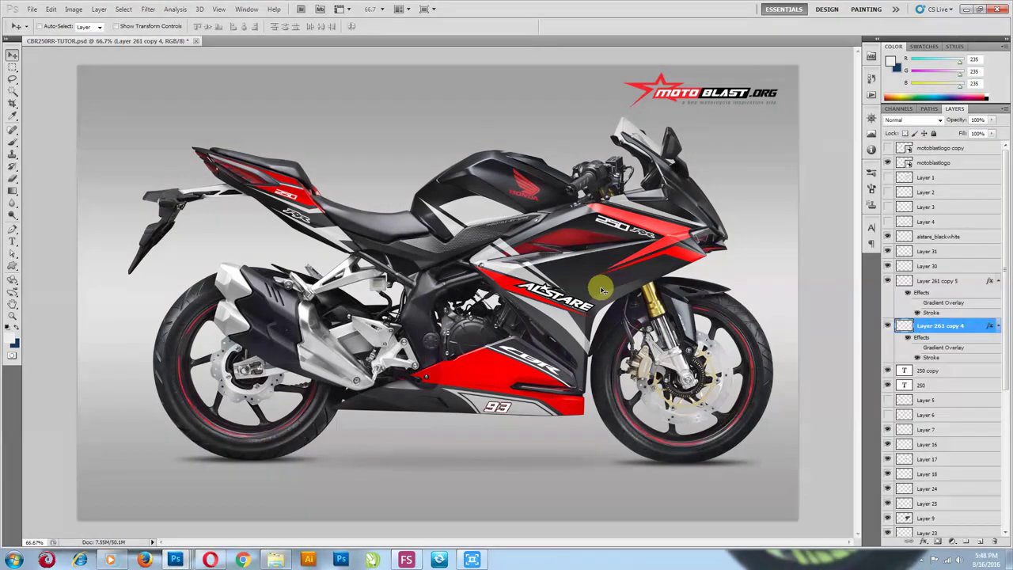
Save the document as CBR250RR-ALSTARE BLACK.psd in the ALL NEW CBR250RR folder with Maximize Compatibility on
left_click(32, 8)
left_click(46, 170)
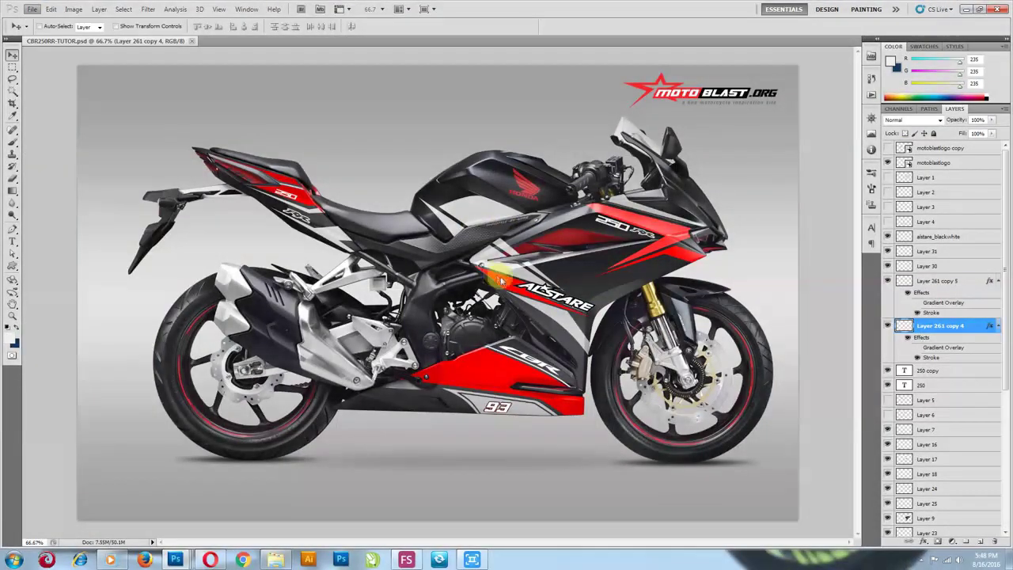
left_click(511, 264)
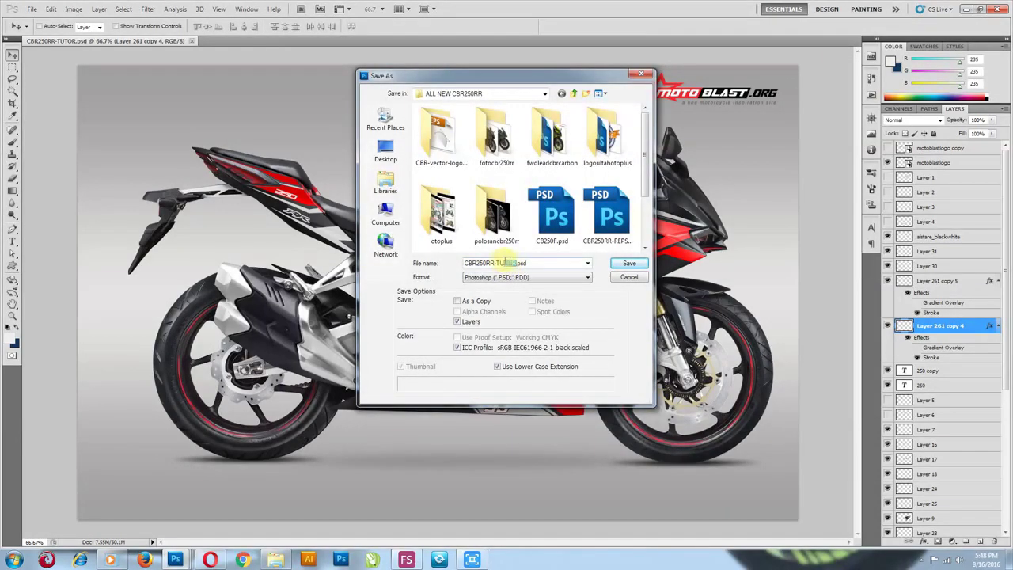
type("ALSTARE")
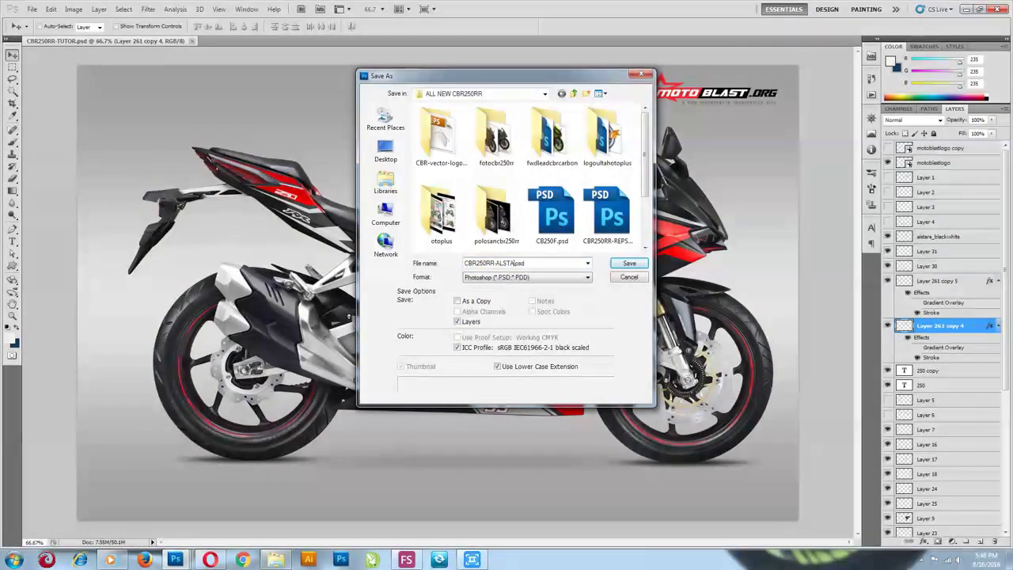
type(" BLACK")
key("Return")
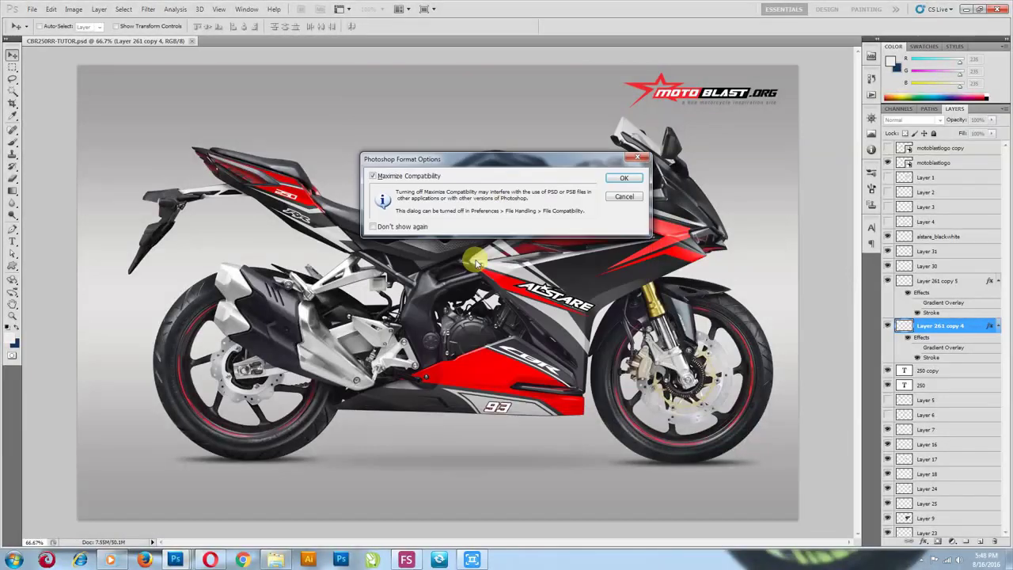
key("Return")
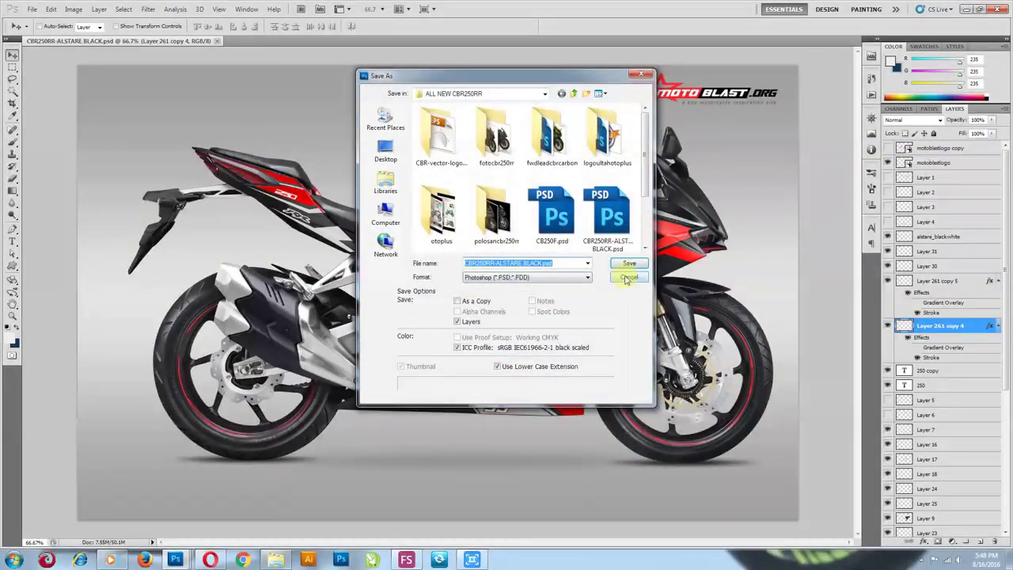
left_click(625, 279)
Show the motoblastlogo copy watermark layer and nudge it into place over the exhaust and engine area of the bike
left_click(696, 92, "ctrl")
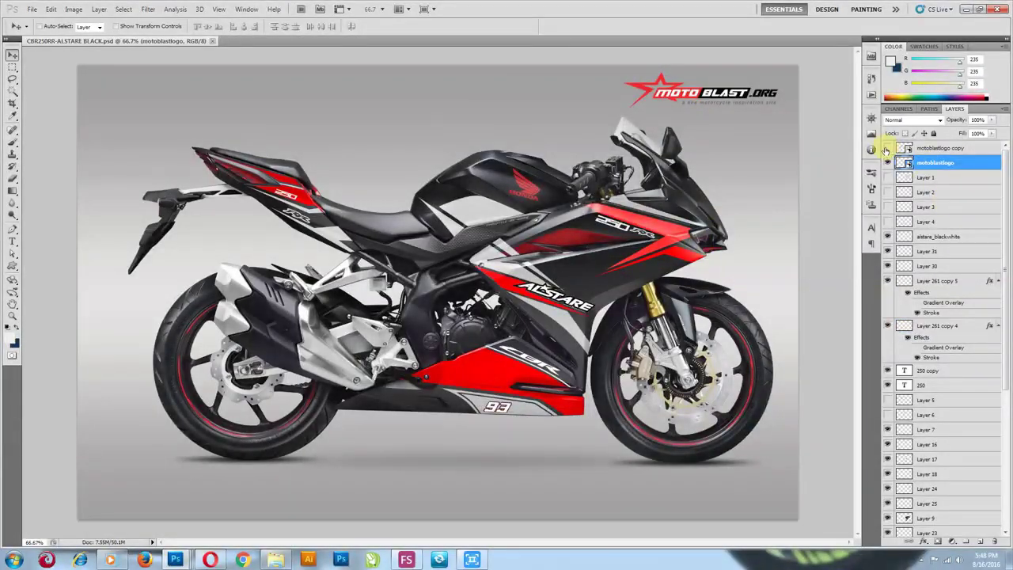
left_click(887, 148)
left_click(918, 148)
left_click_drag(384, 282, 392, 292)
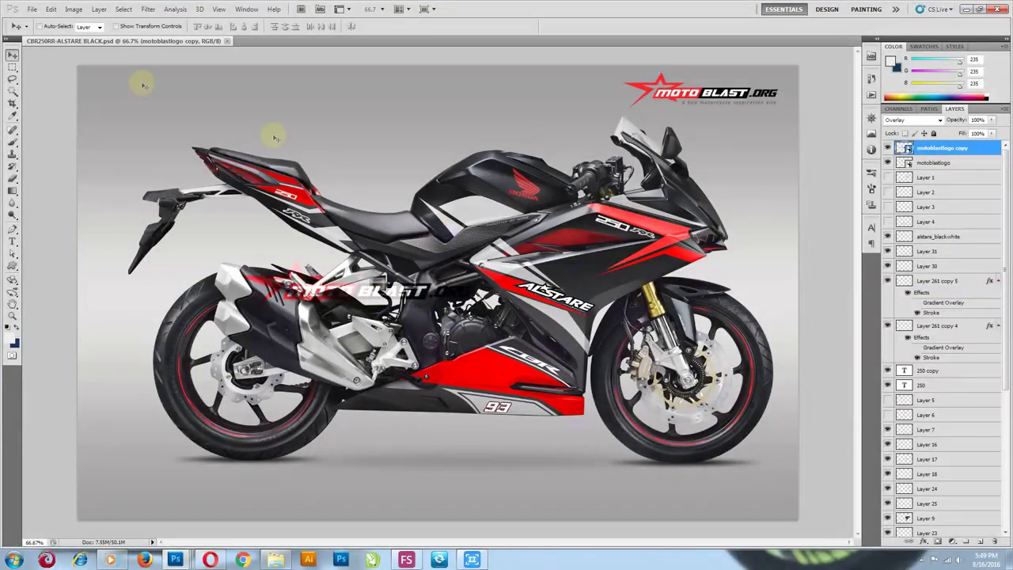
Save a JPEG copy as CBR250RR-ALSTARE BLACK.jpg with medium quality and the Baseline ("Standard") format option
left_click(32, 9)
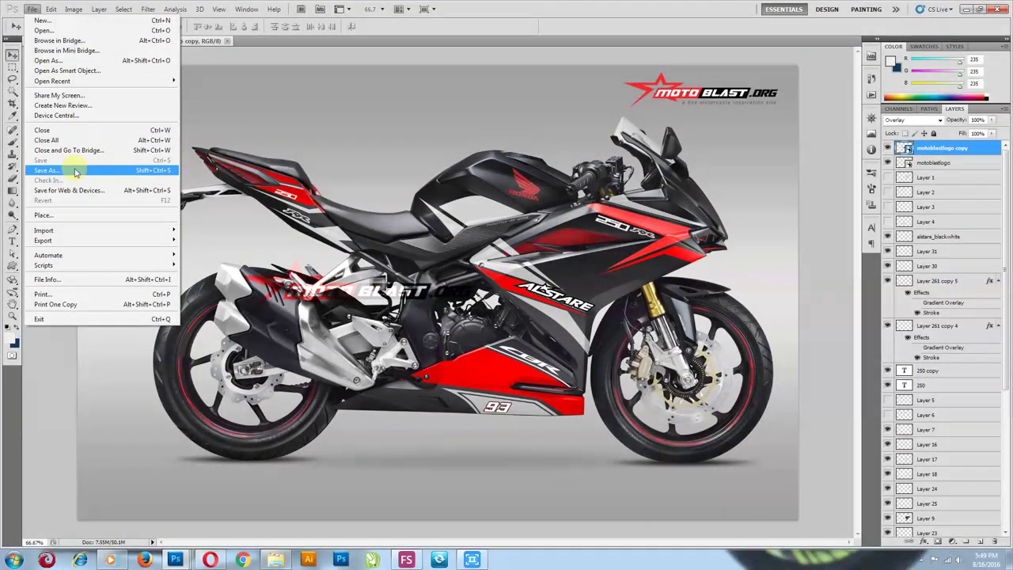
left_click(78, 173)
left_click(506, 277)
left_click(510, 353)
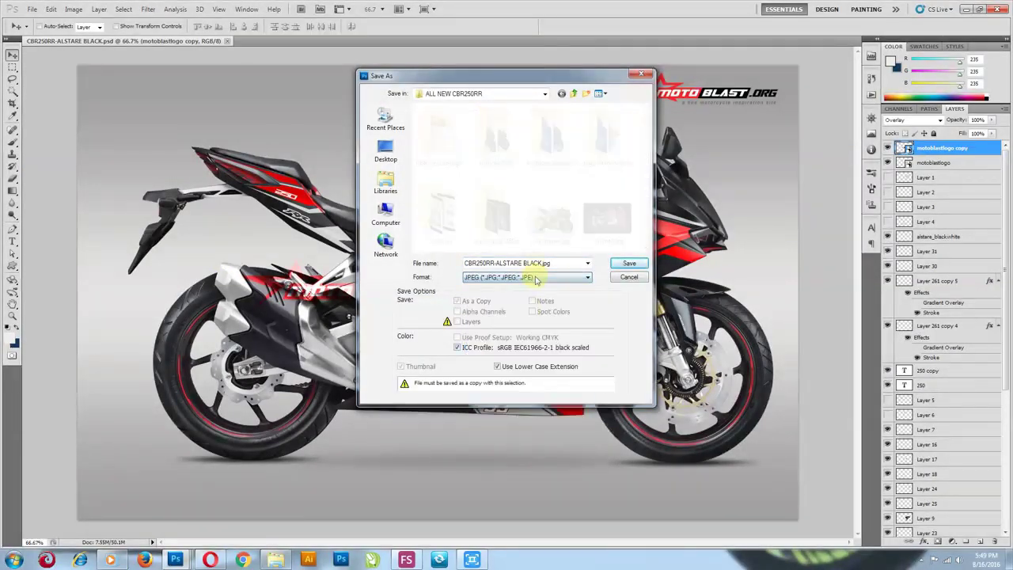
left_click(627, 265)
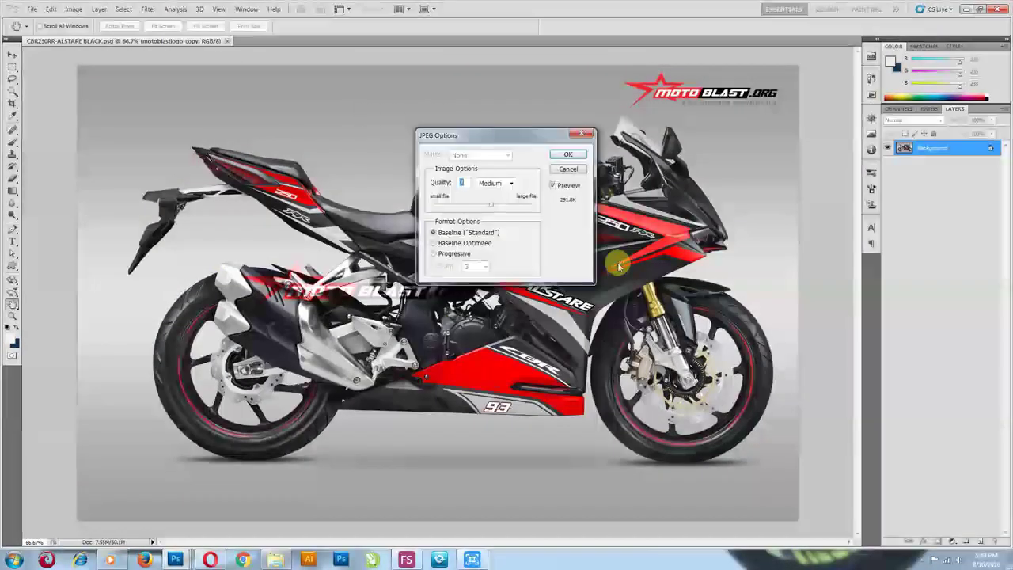
left_click(566, 155)
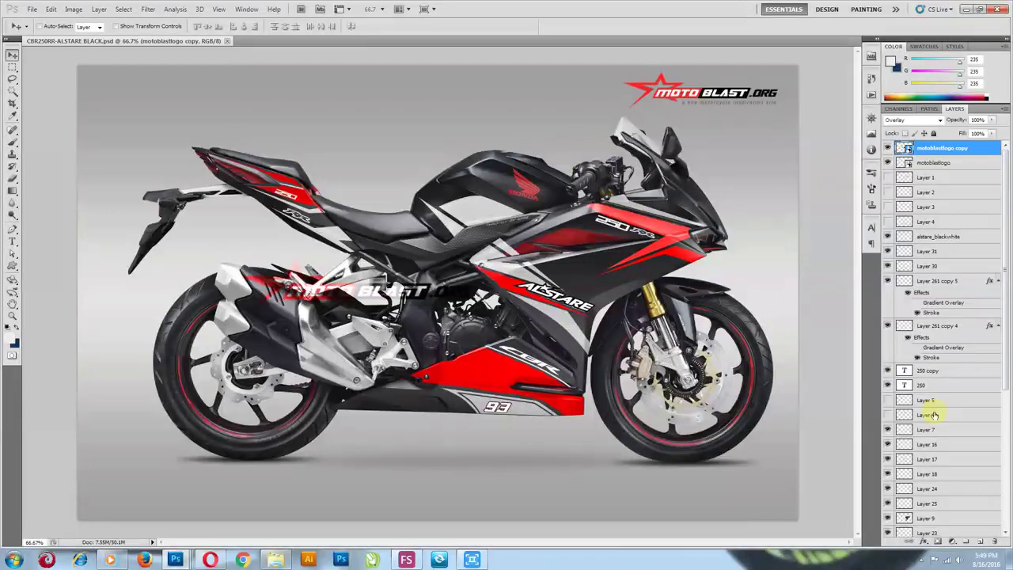
Examine the finished bike livery enlarged in full-screen view
key("f")
key("f")
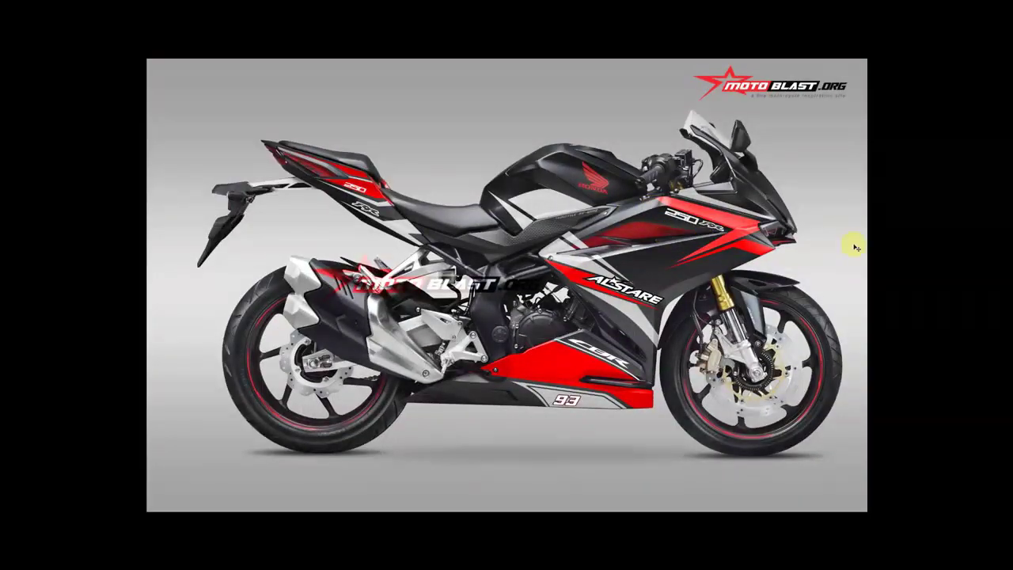
key("ctrl+plus")
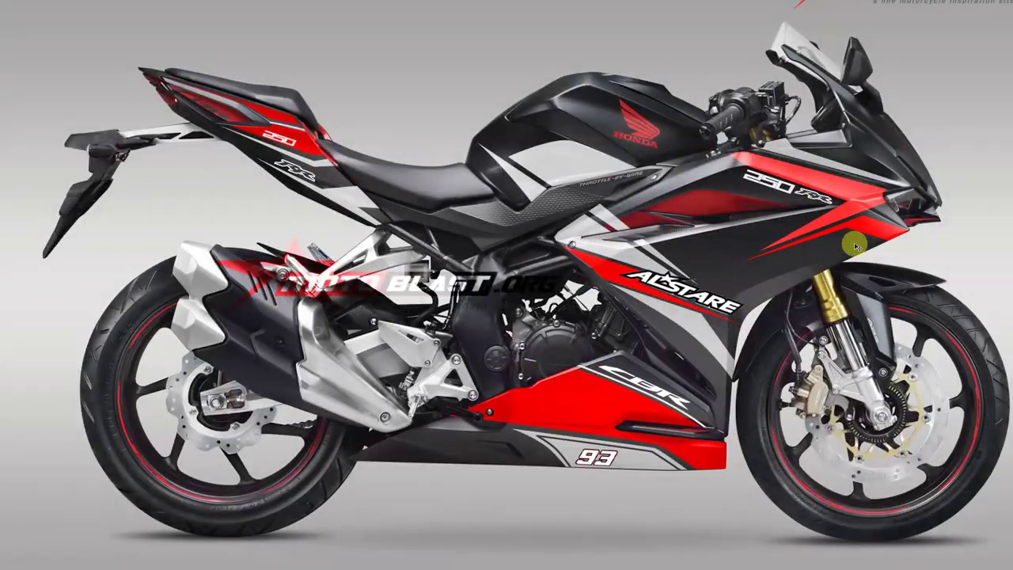
left_click_drag(747, 285, 726, 281)
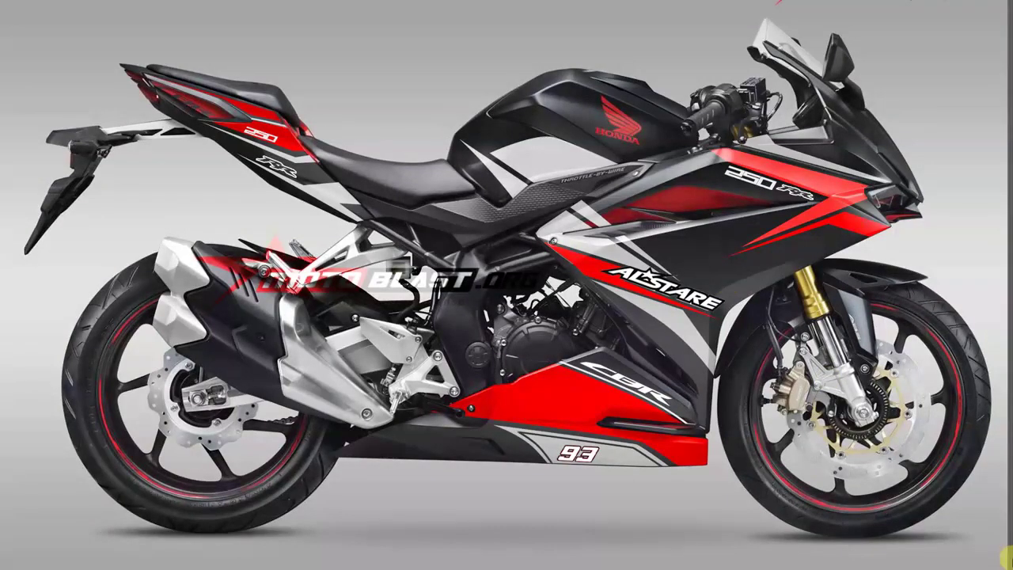
mouse_move(1006, 554)
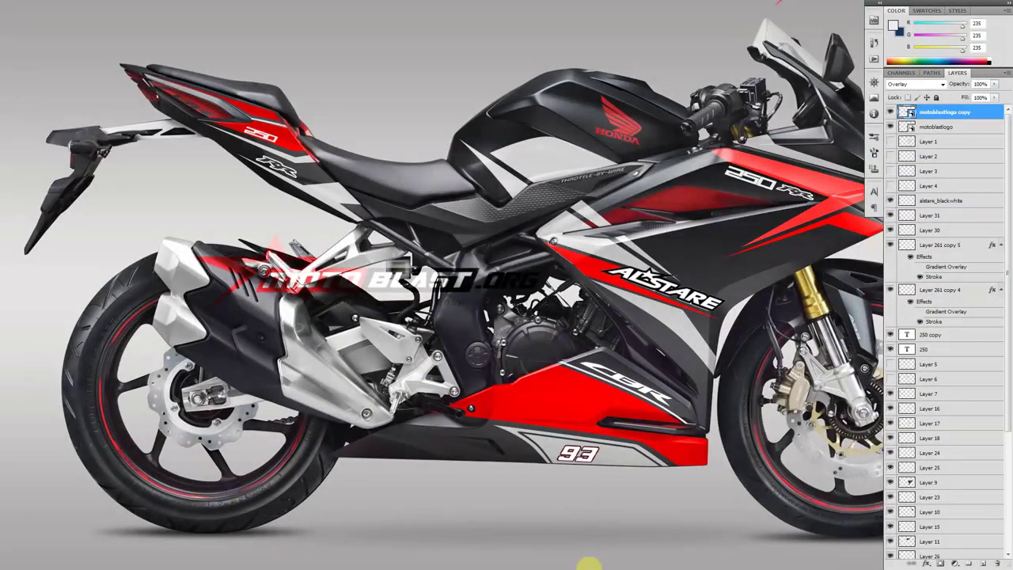